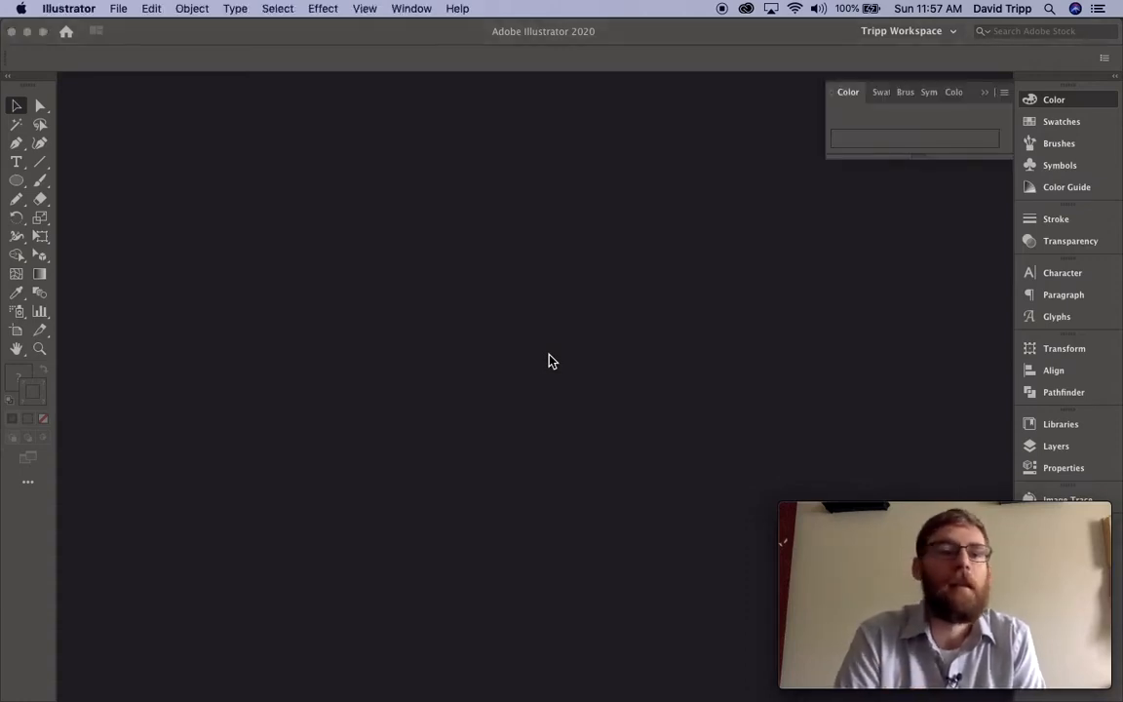
# Step: Create a new 4 x 4 in single-artboard document named "Week 2 LESSON 2"
pyautogui.click(985, 94)
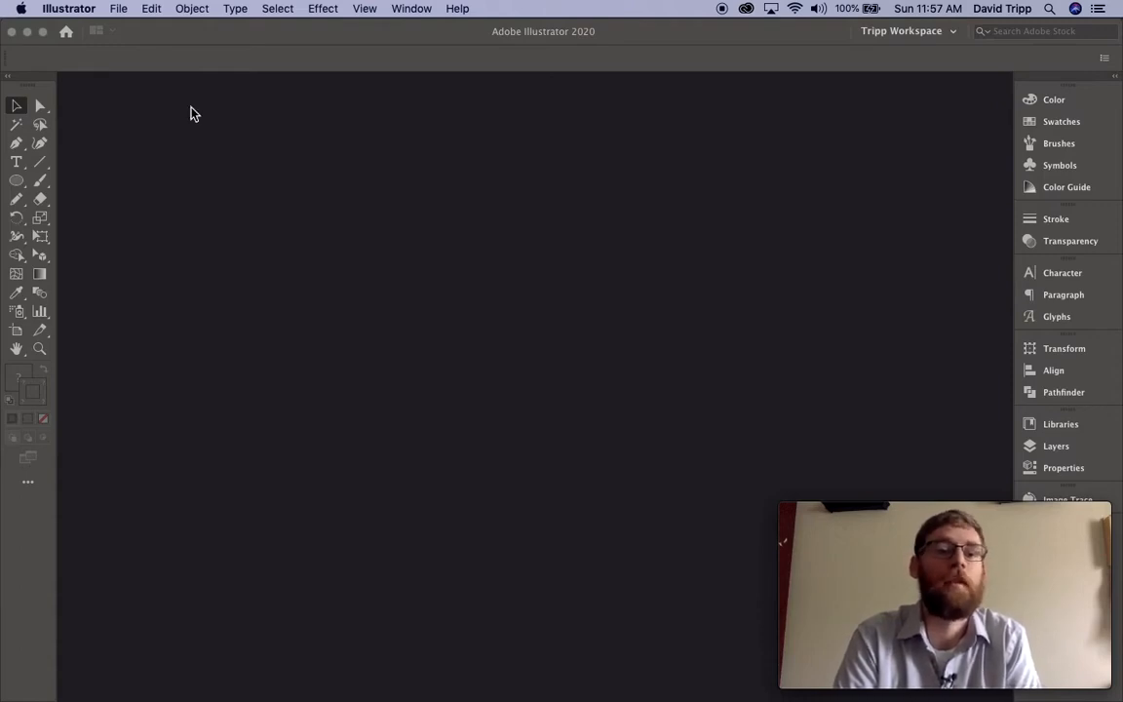
pyautogui.click(118, 10)
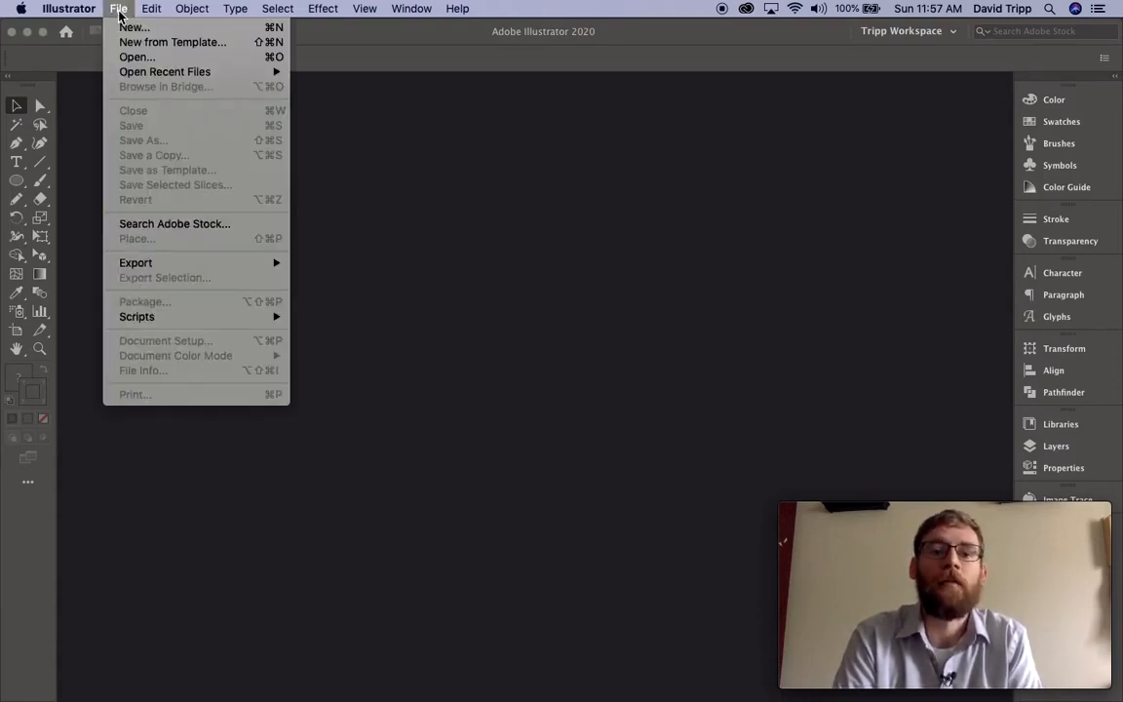
pyautogui.click(125, 31)
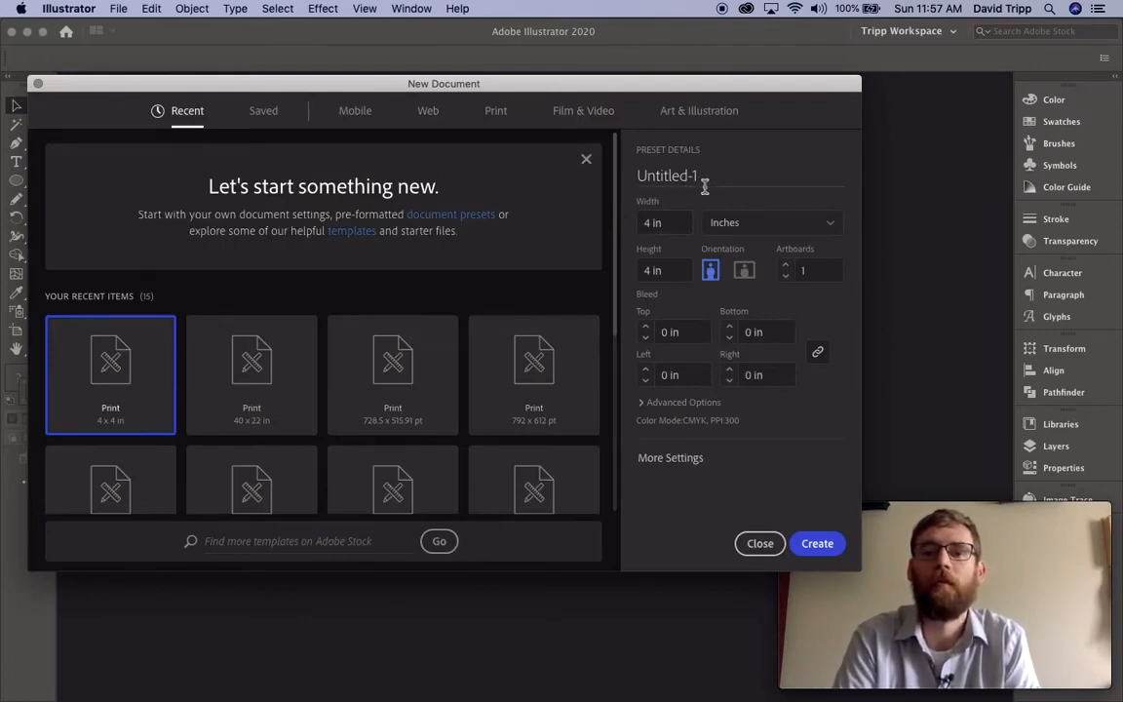
pyautogui.click(715, 178)
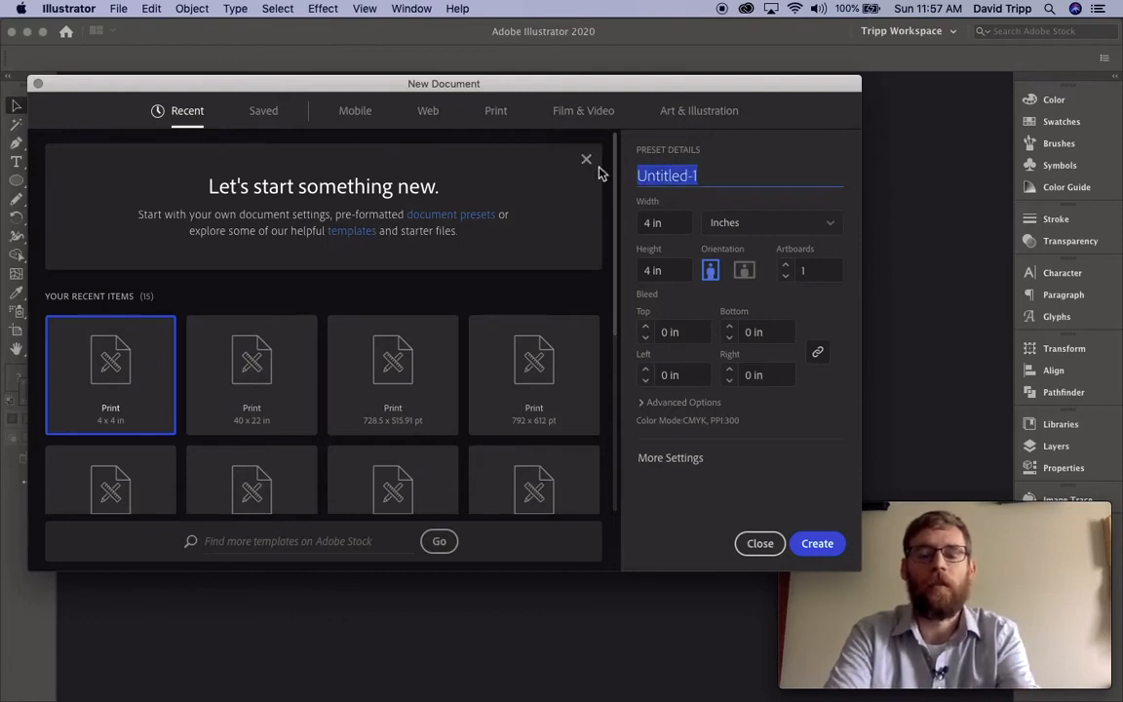
pyautogui.write('Week')
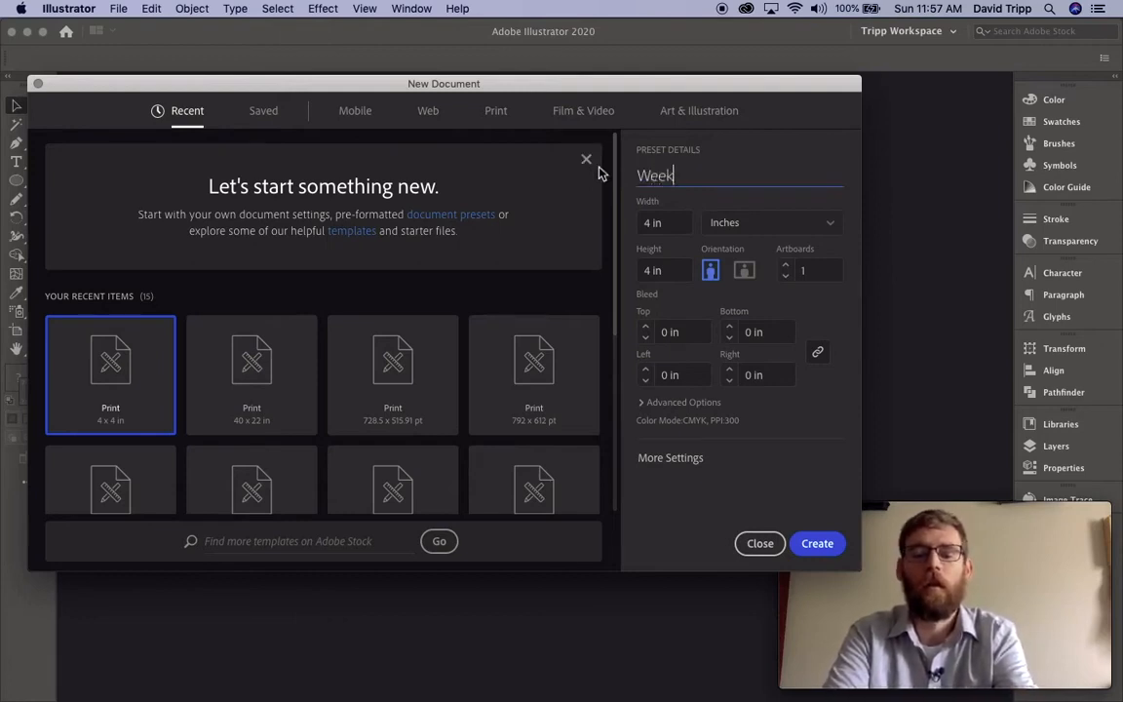
pyautogui.write(' 2 LE')
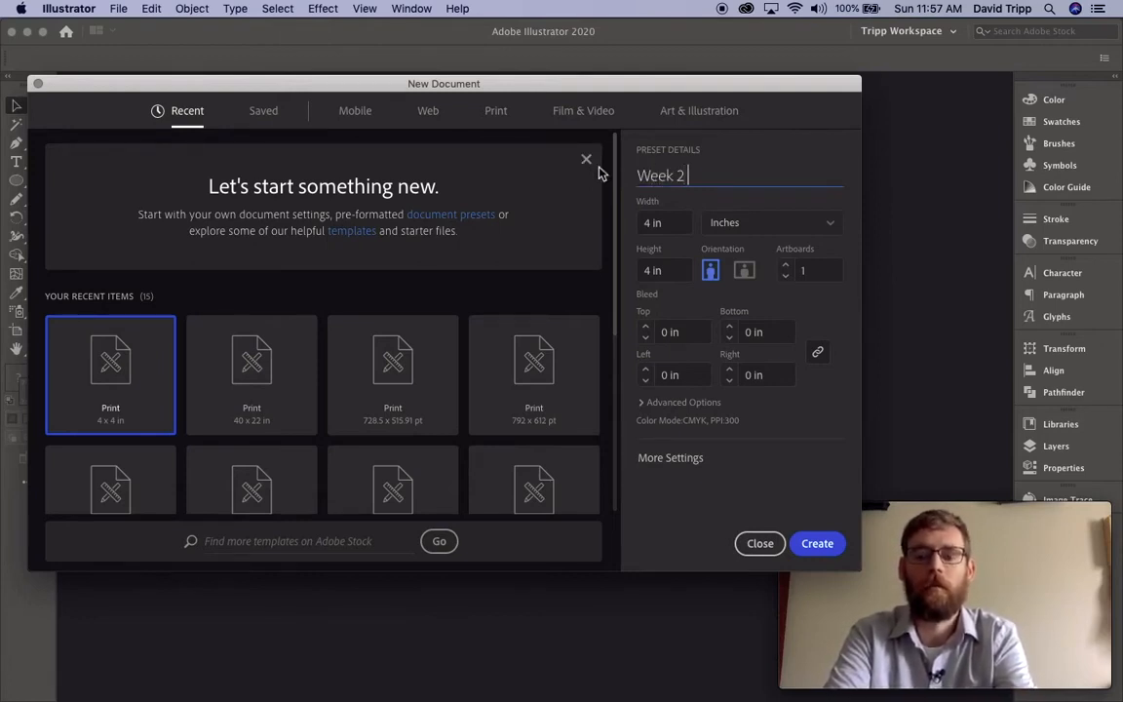
pyautogui.write('SSON 1')
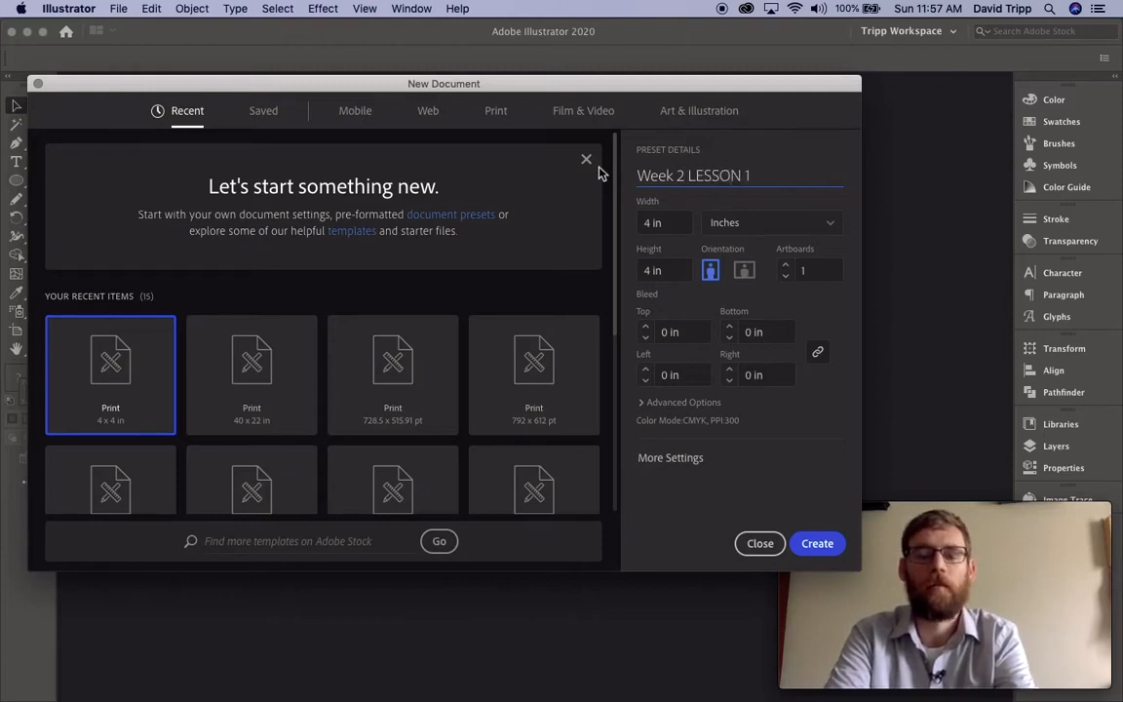
pyautogui.press('BackSpace')
pyautogui.write('2')
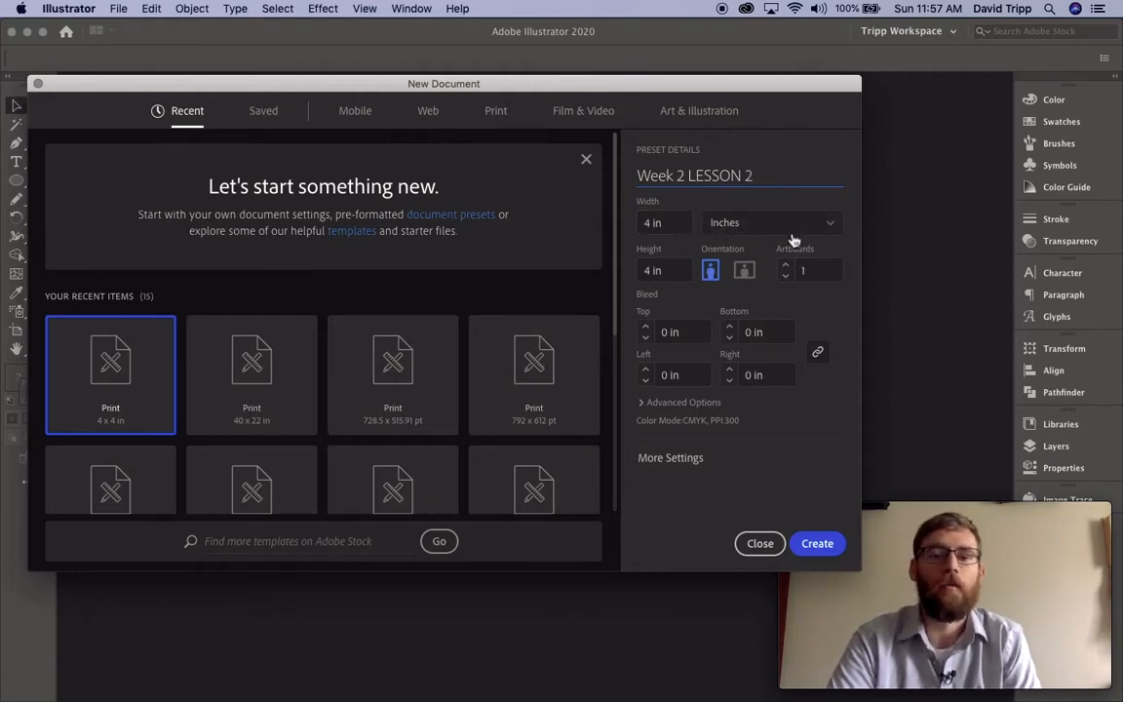
pyautogui.click(816, 543)
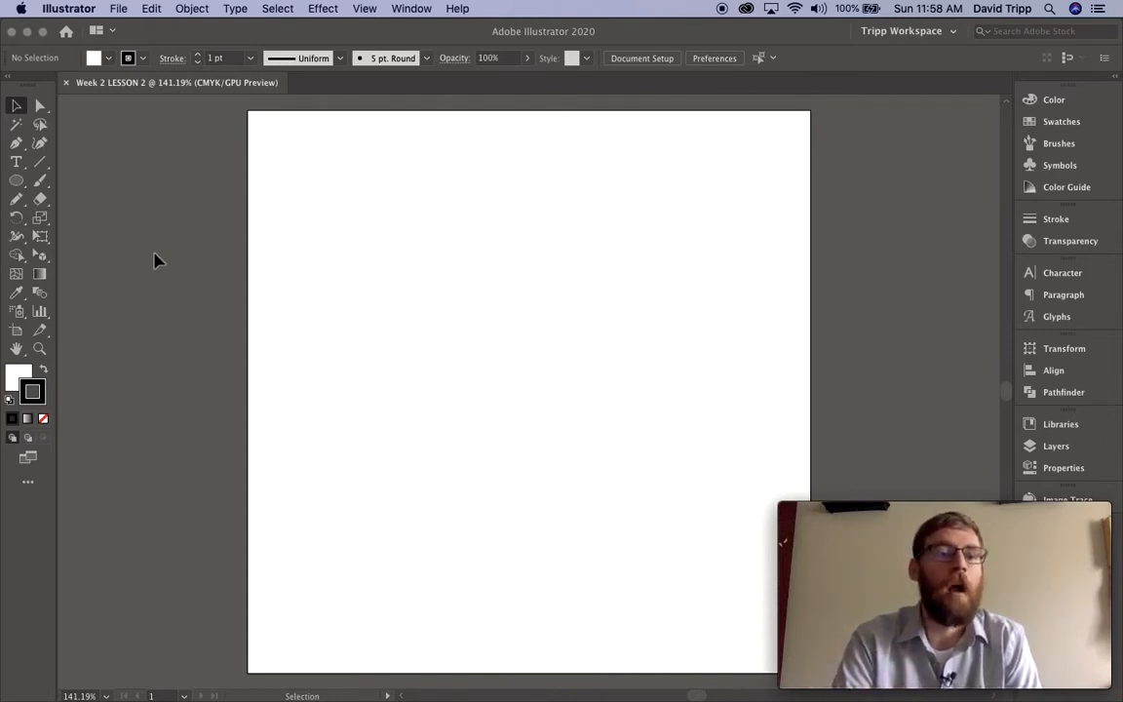
# Step: Draw a circle about half the artboard's width, centred near the middle of the artboard, with the Ellipse tool
pyautogui.click(17, 182)
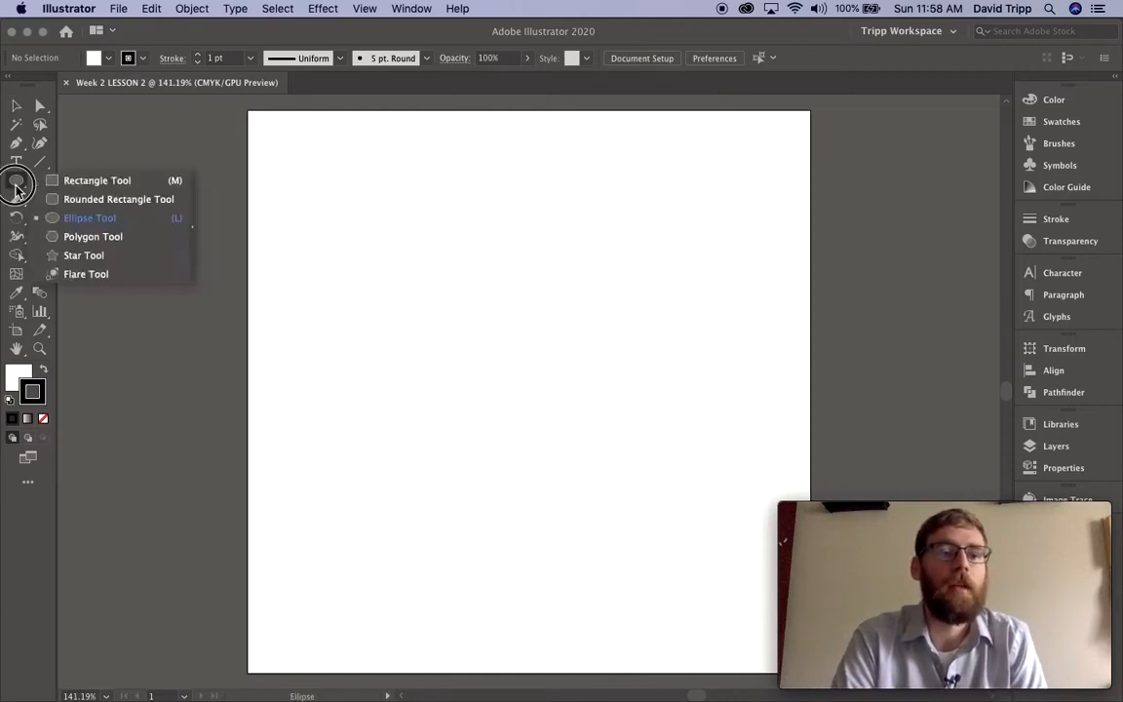
pyautogui.moveTo(16, 188); pyautogui.dragTo(68, 226)
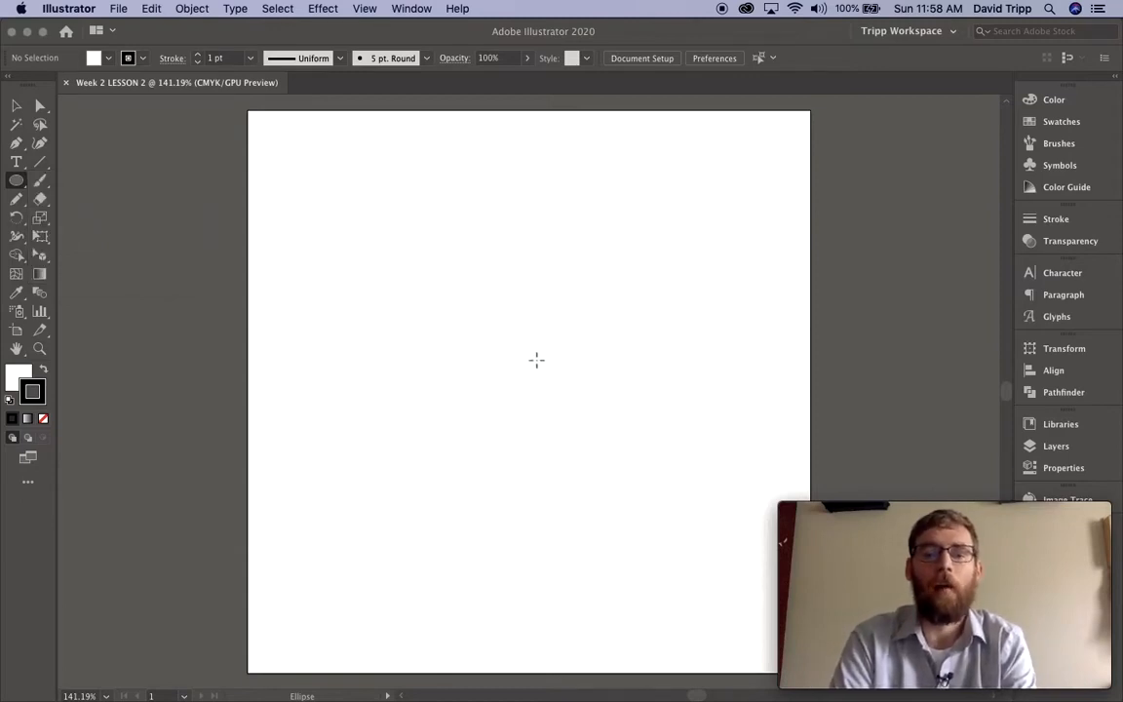
pyautogui.moveTo(536, 359); pyautogui.dragTo(668, 419)
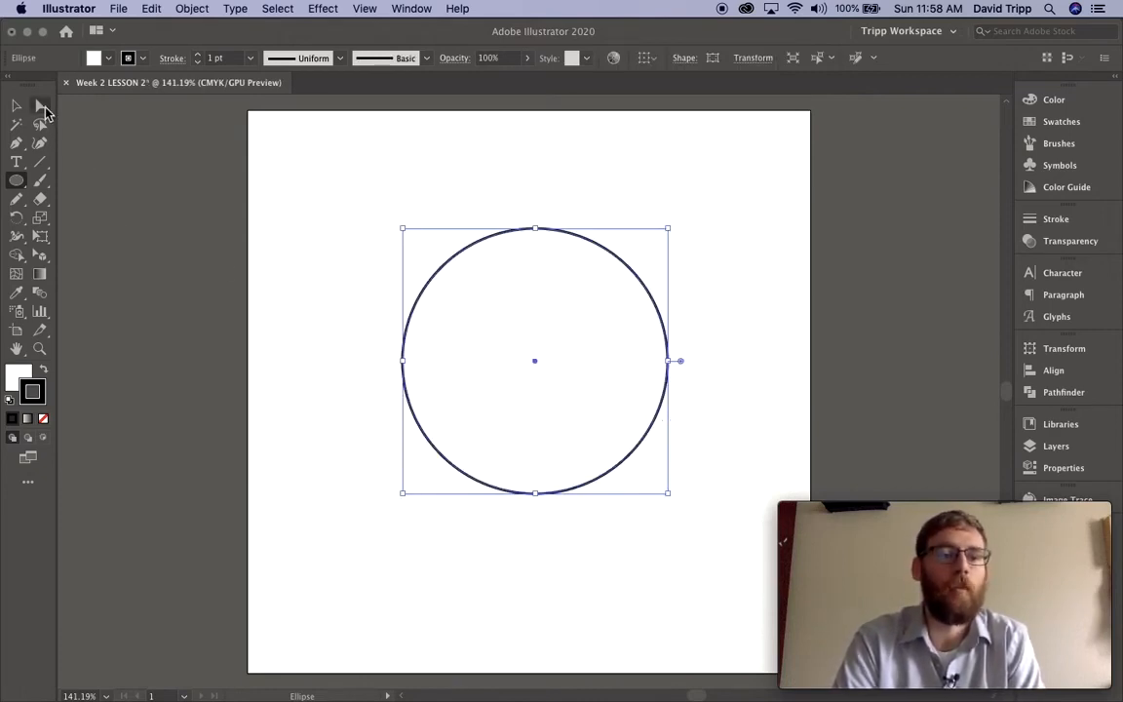
# Step: Select only the circle's two side anchor points and nudge them down to make an egg shape with a wider base
pyautogui.click(43, 110)
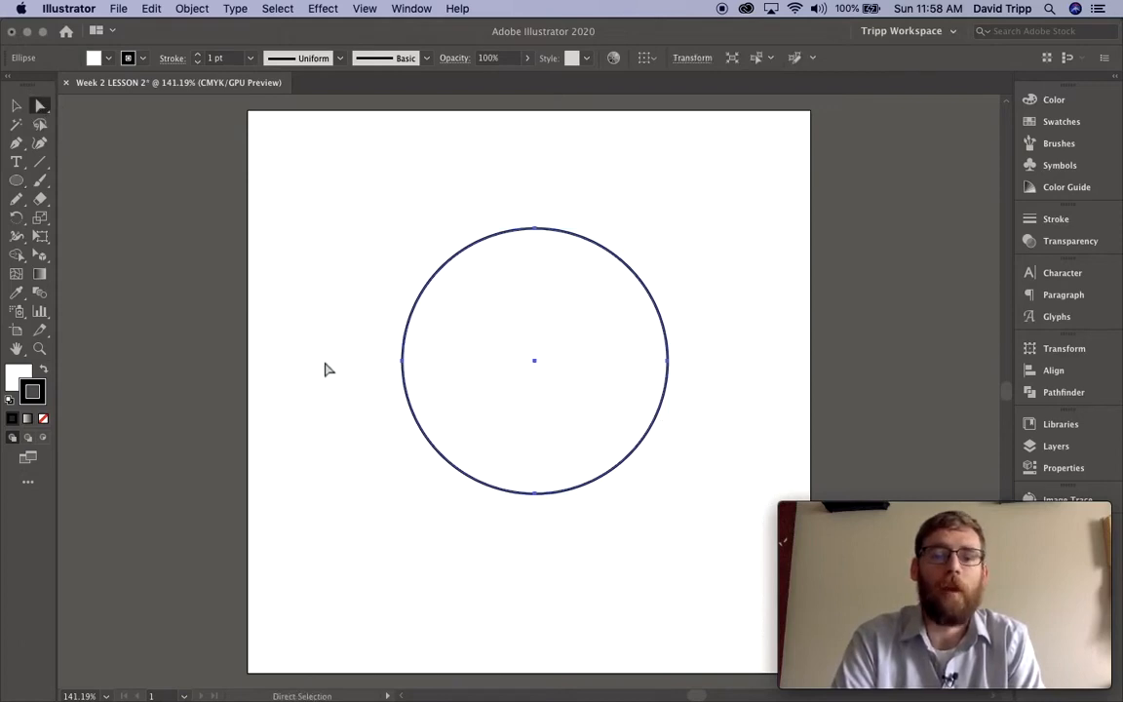
pyautogui.click(355, 350)
pyautogui.moveTo(329, 334); pyautogui.dragTo(716, 390)
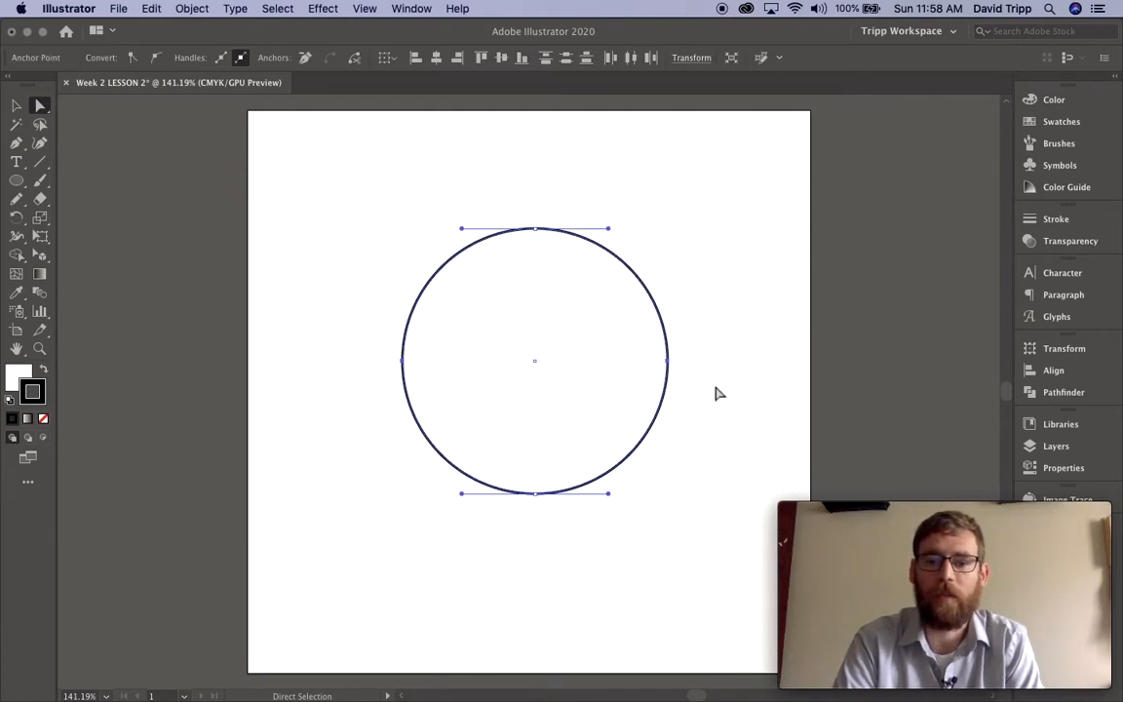
pyautogui.press('v')
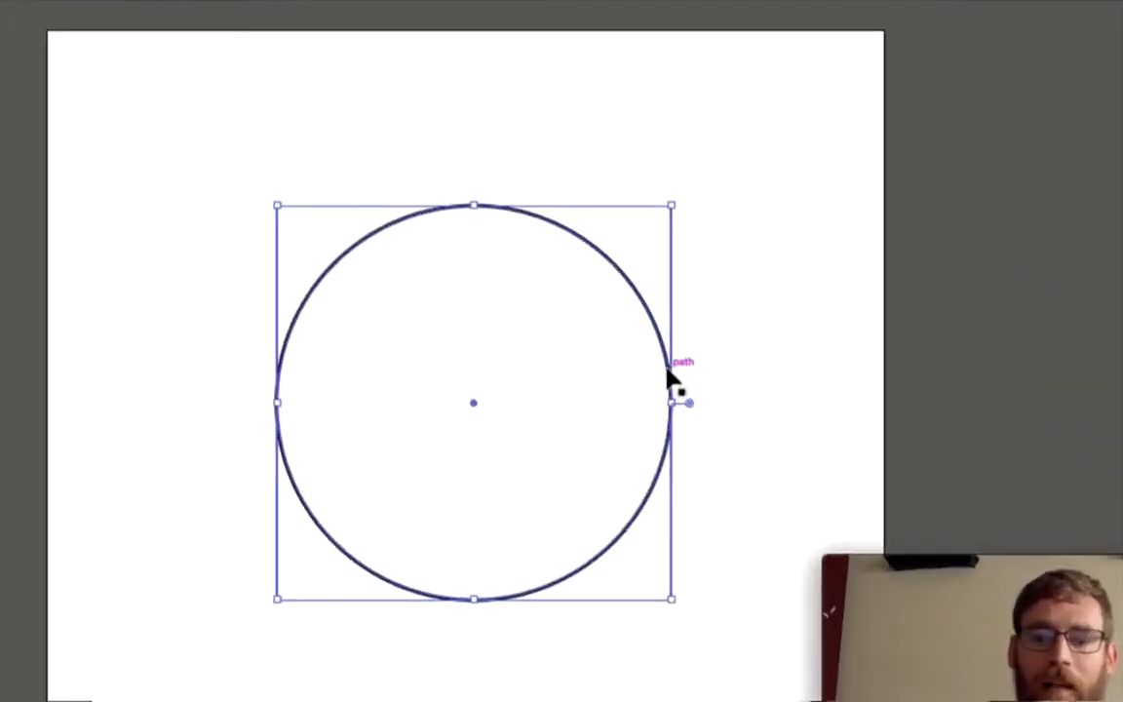
pyautogui.press('a')
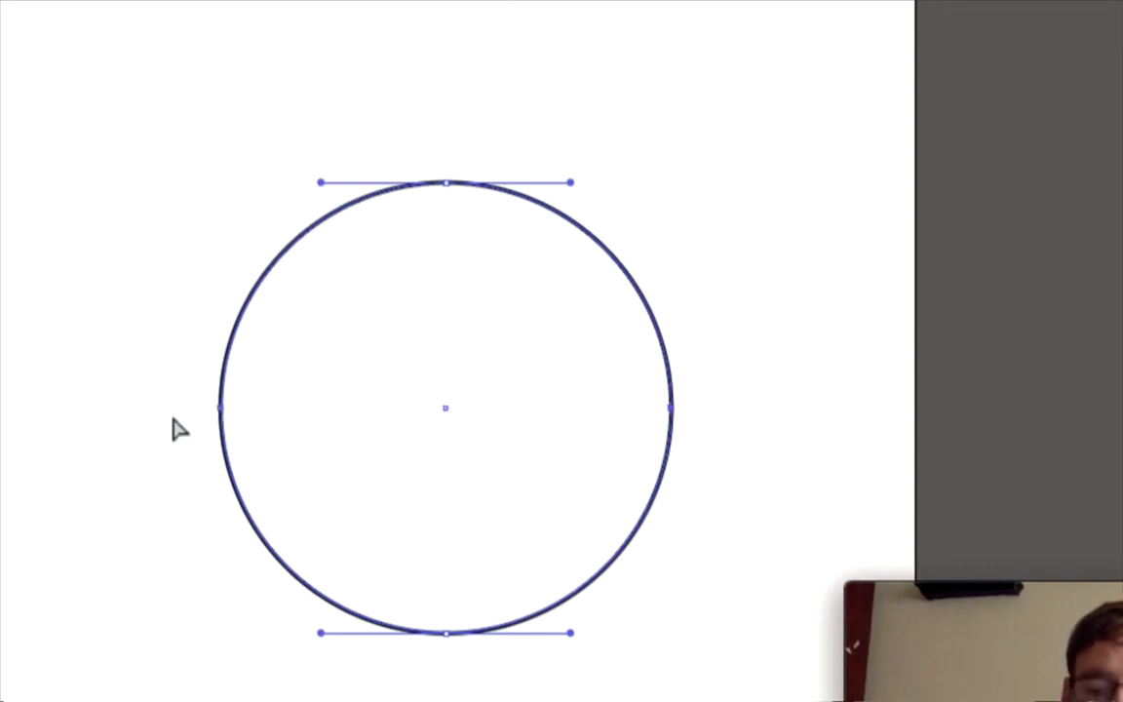
pyautogui.press('Down')
pyautogui.press('Down')
pyautogui.press('Down')
pyautogui.press('Down')
pyautogui.press('Down')
pyautogui.press('Down')
pyautogui.press('Down')
pyautogui.press('Down')
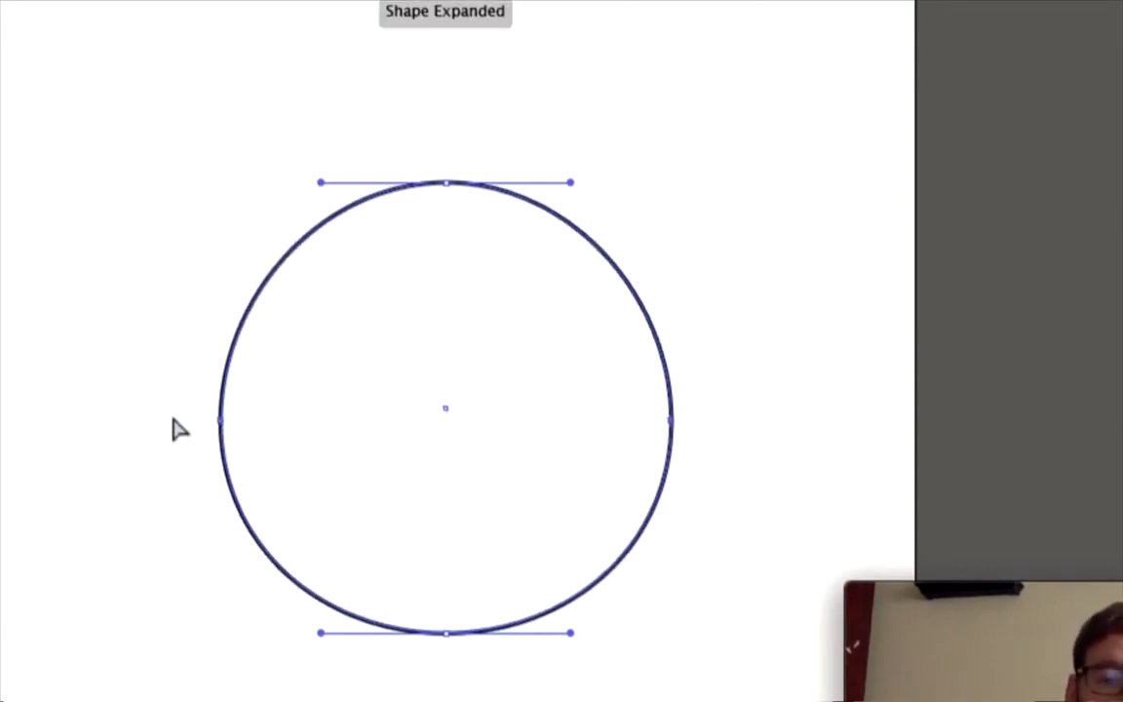
pyautogui.press('Down')
pyautogui.press('Down')
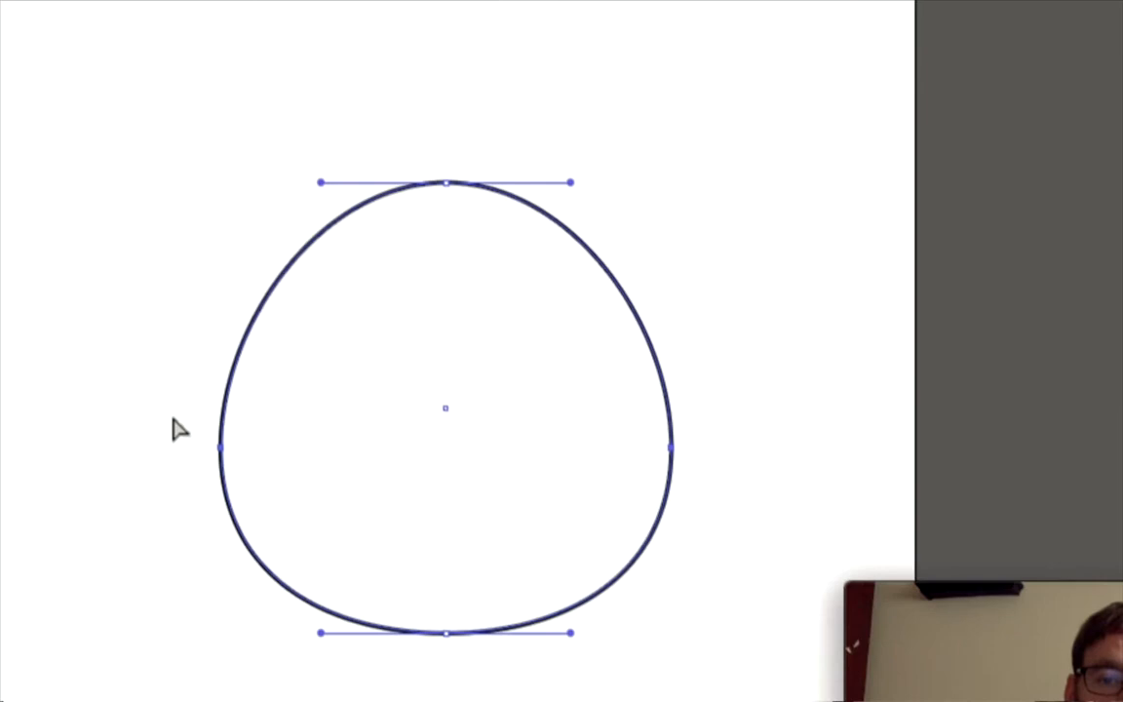
pyautogui.press('Down')
pyautogui.press('Down')
pyautogui.press('Down')
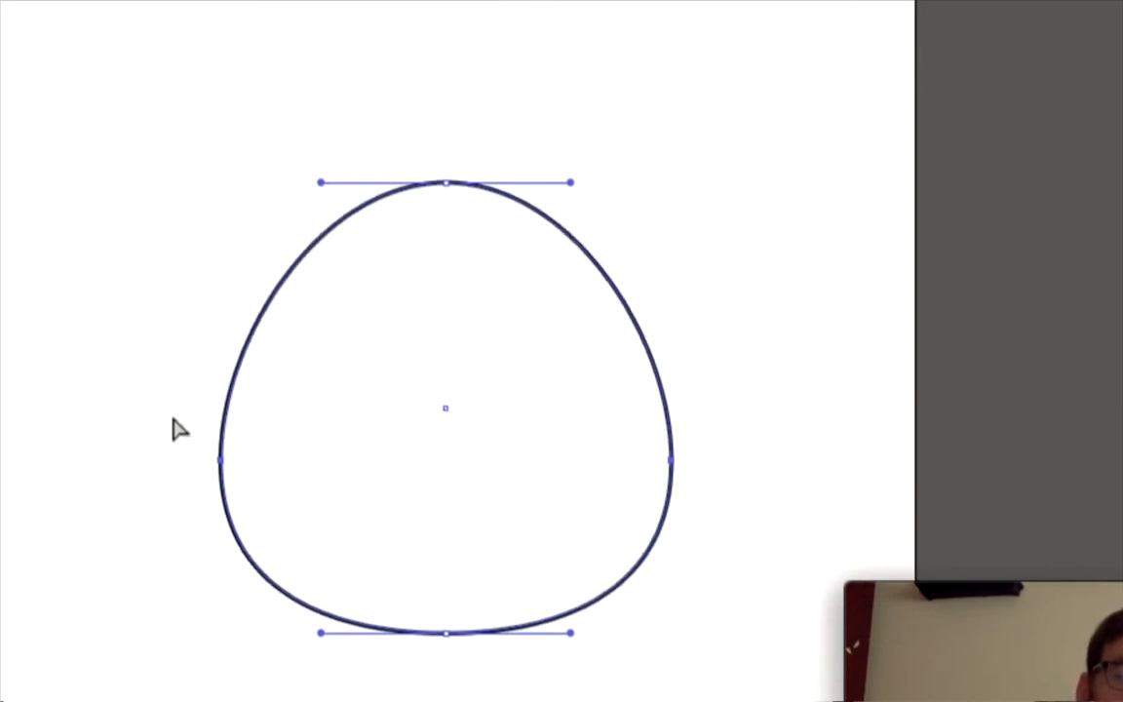
# Step: Lengthen both handles of the egg shape's top anchor point outward and move that anchor slightly down to flatten the head
pyautogui.click(319, 183)
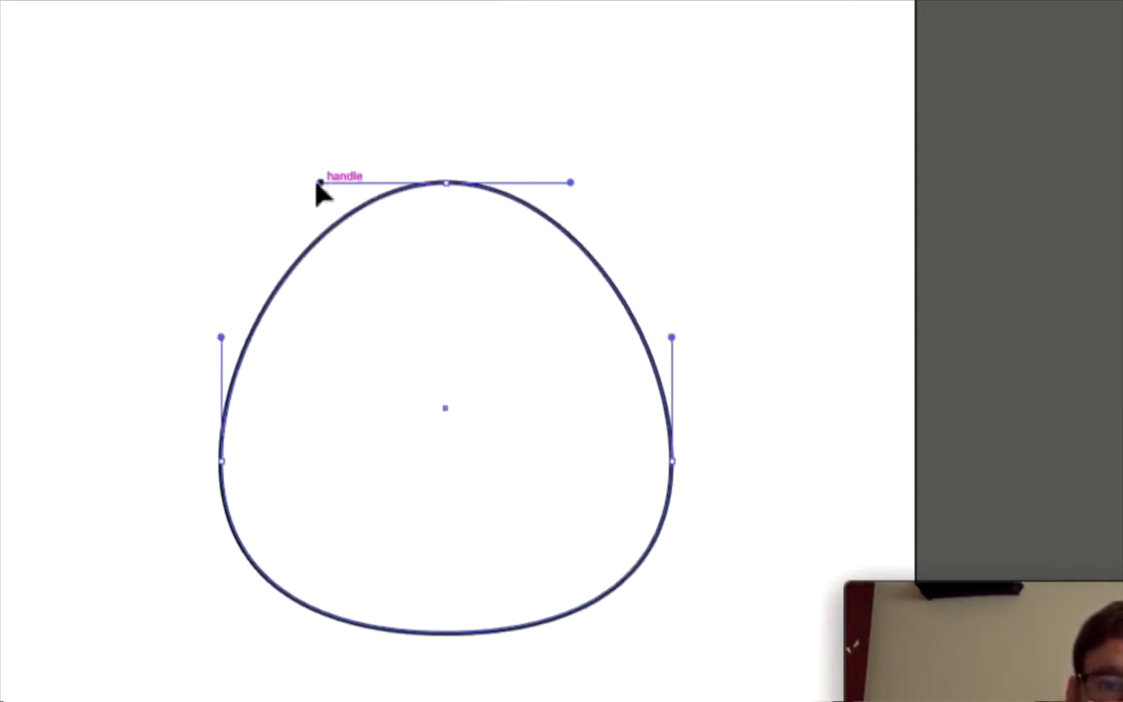
pyautogui.moveTo(318, 184); pyautogui.dragTo(282, 182)
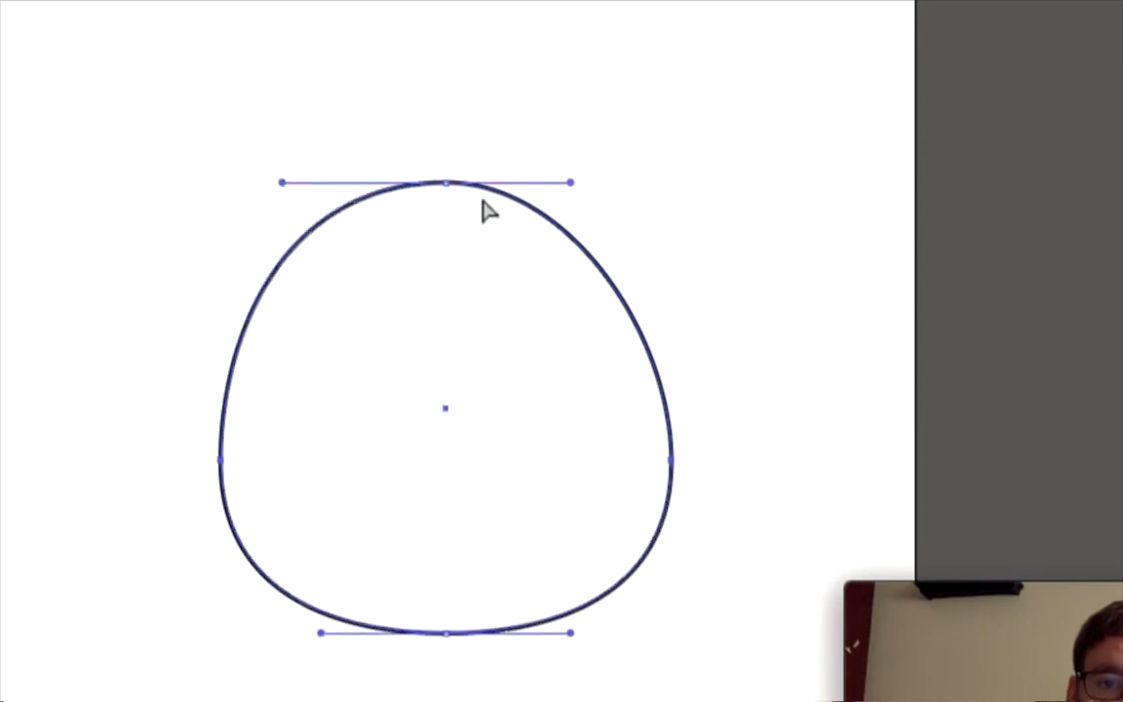
pyautogui.moveTo(571, 183); pyautogui.dragTo(626, 183)
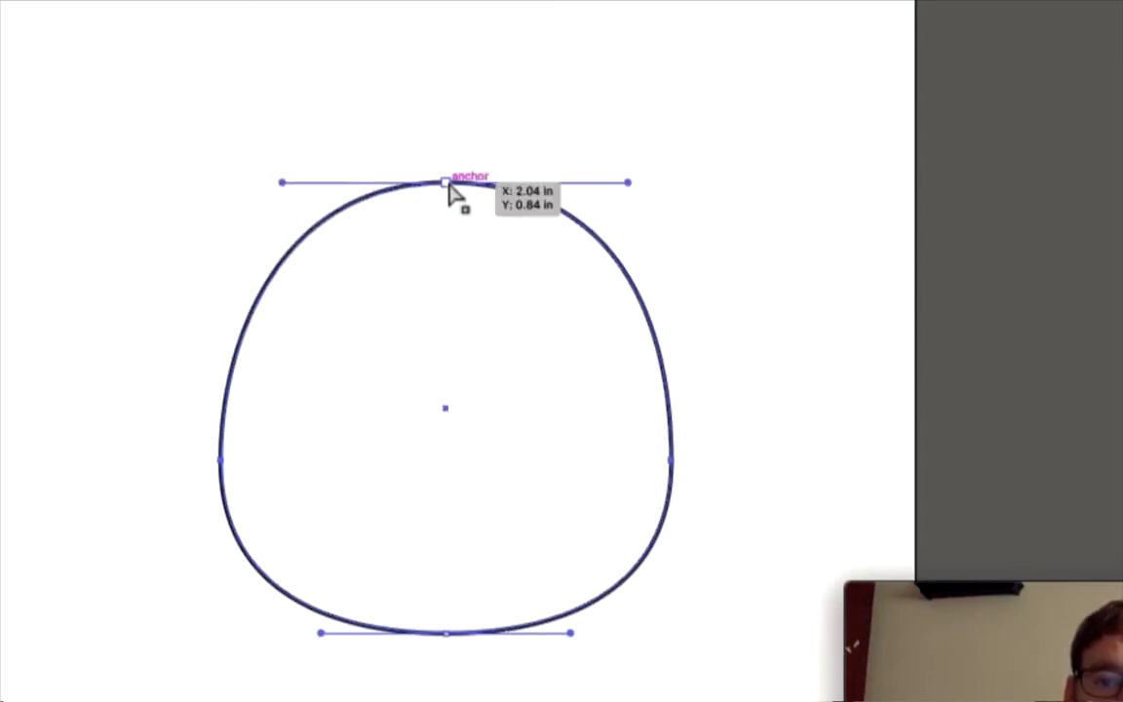
pyautogui.moveTo(448, 186)
pyautogui.mouseDown()
pyautogui.moveTo(448, 208)
pyautogui.moveTo(451, 192)
pyautogui.mouseUp()
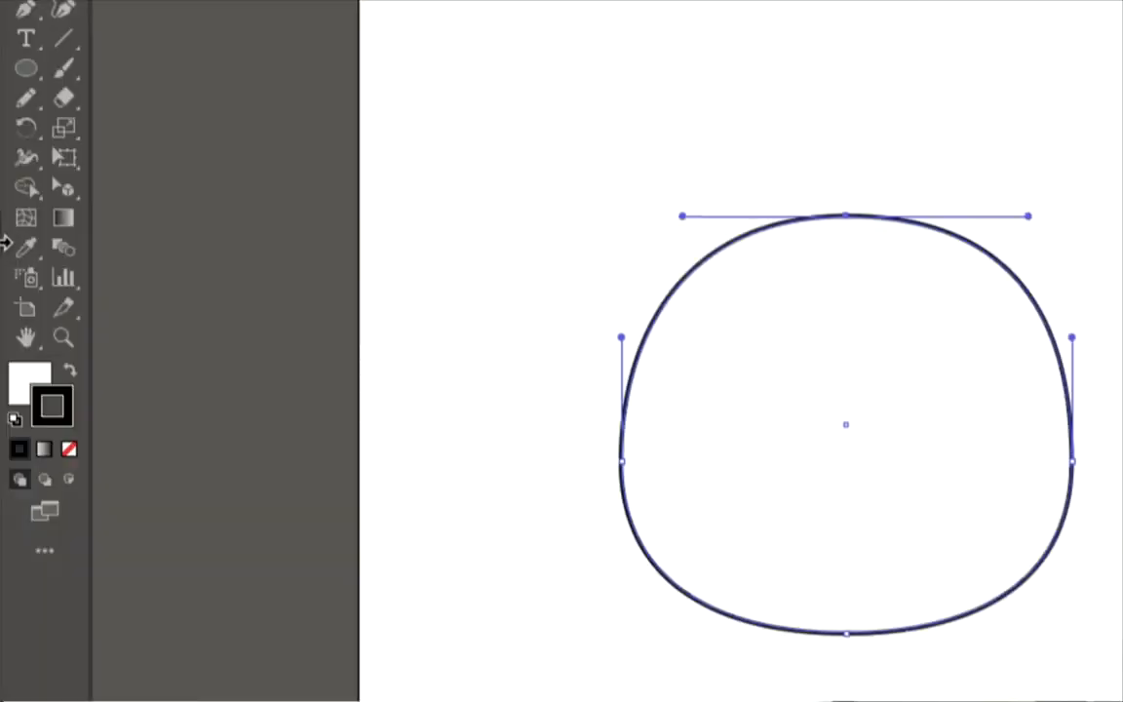
# Step: Draw an ear ellipse over the head's upper-left edge and a smaller ellipse centred inside it
pyautogui.click(28, 74)
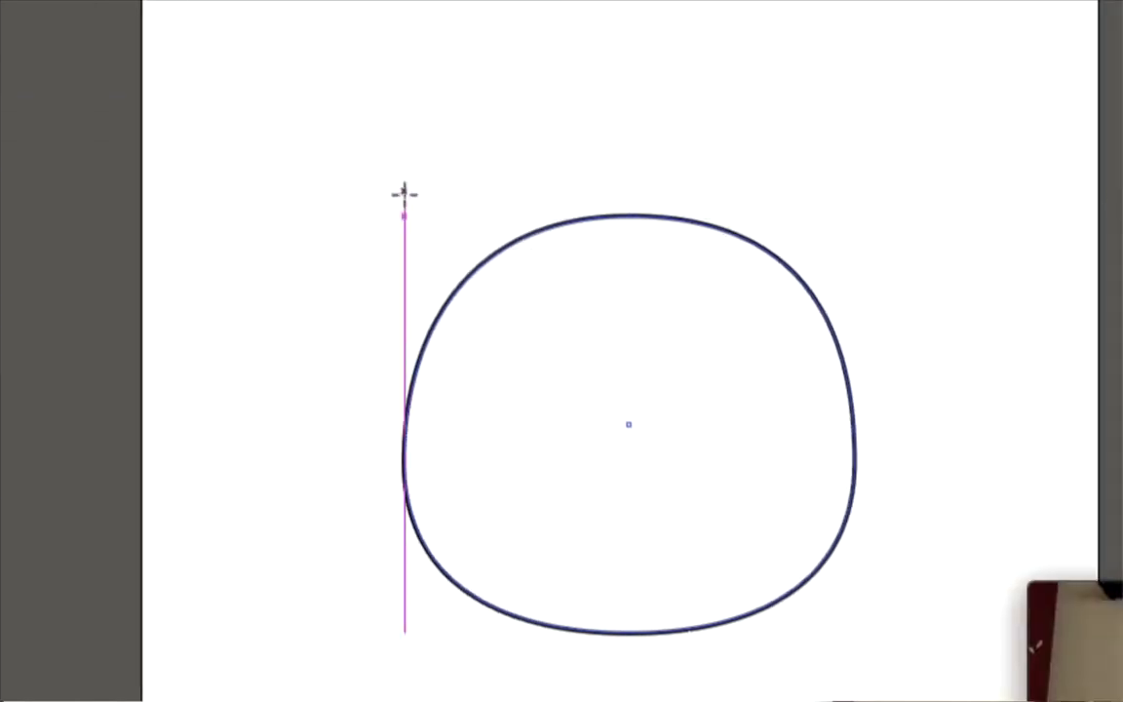
pyautogui.moveTo(401, 193); pyautogui.dragTo(587, 393)
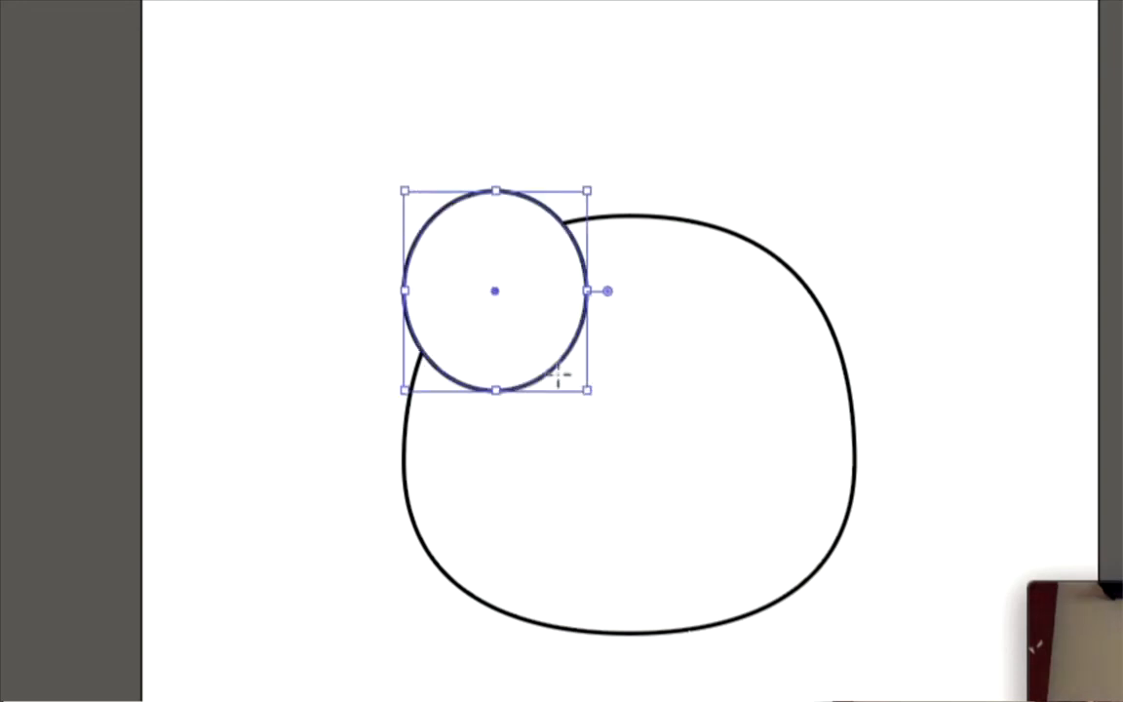
pyautogui.moveTo(492, 290); pyautogui.dragTo(553, 351)
pyautogui.press('Left')
pyautogui.press('Up')
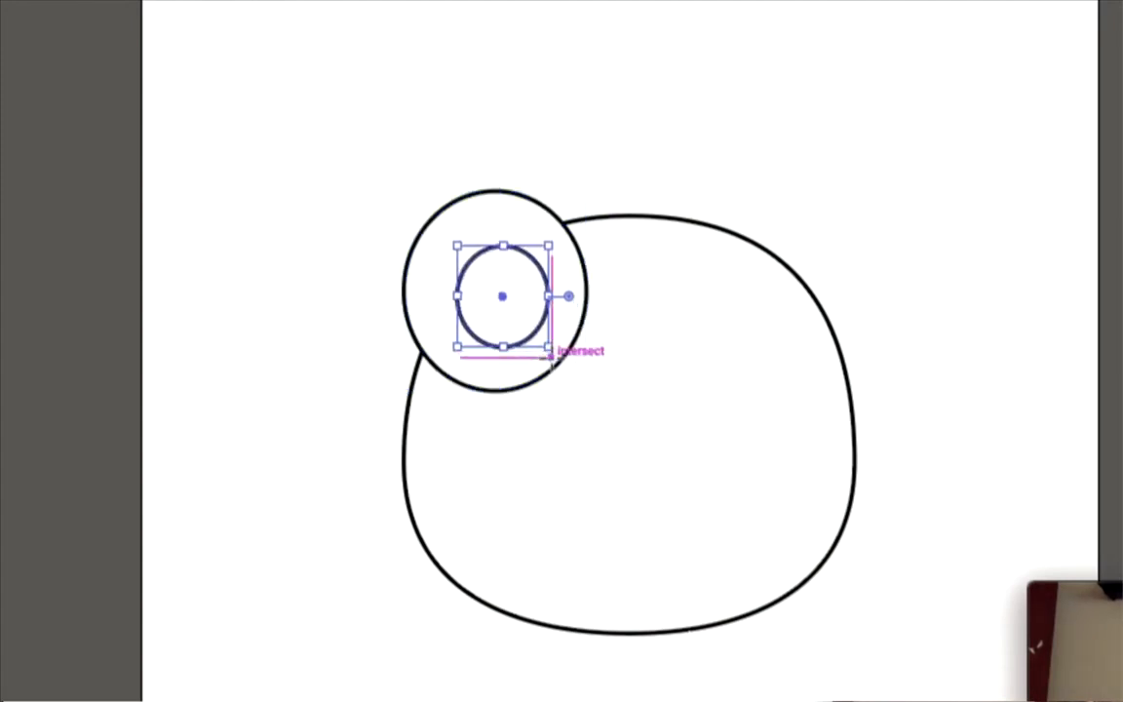
pyautogui.press('Left')
pyautogui.press('Up')
pyautogui.press('Up')
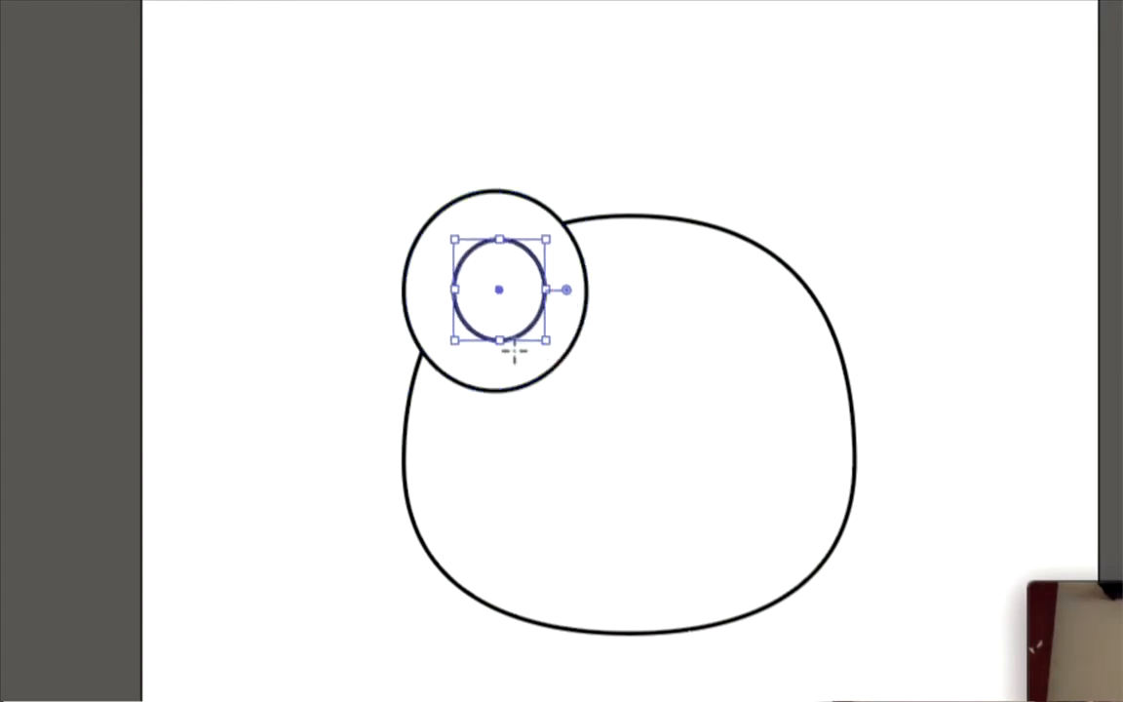
# Step: Select both ear ellipses, shift them slightly up and left, and deselect them
pyautogui.press('v')
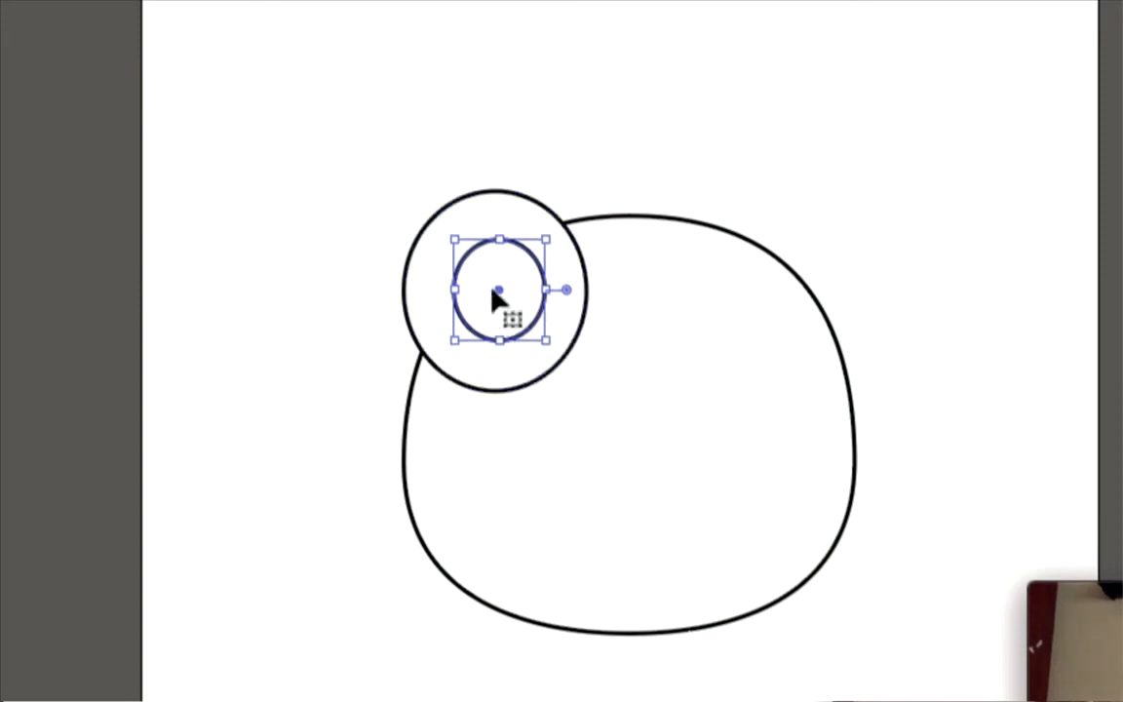
pyautogui.click(427, 261)
pyautogui.moveTo(433, 269); pyautogui.dragTo(409, 265)
pyautogui.click(604, 180)
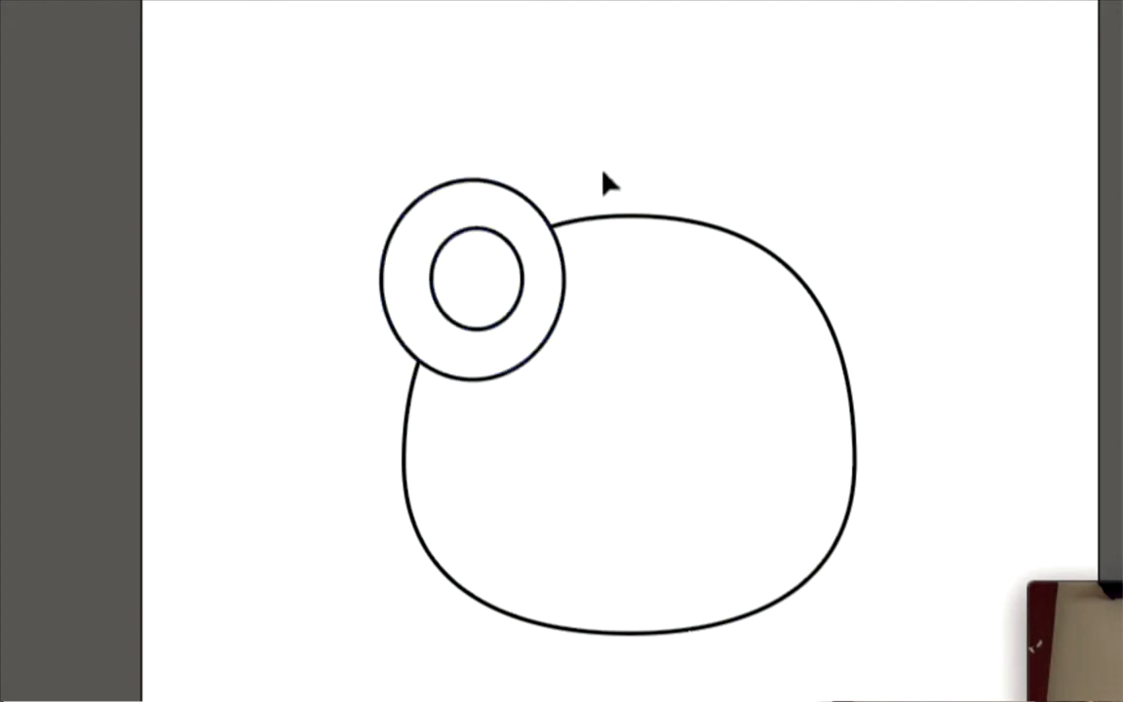
# Step: Select the inner and outer ear ellipses together and rotate them slightly clockwise
pyautogui.click(486, 266)
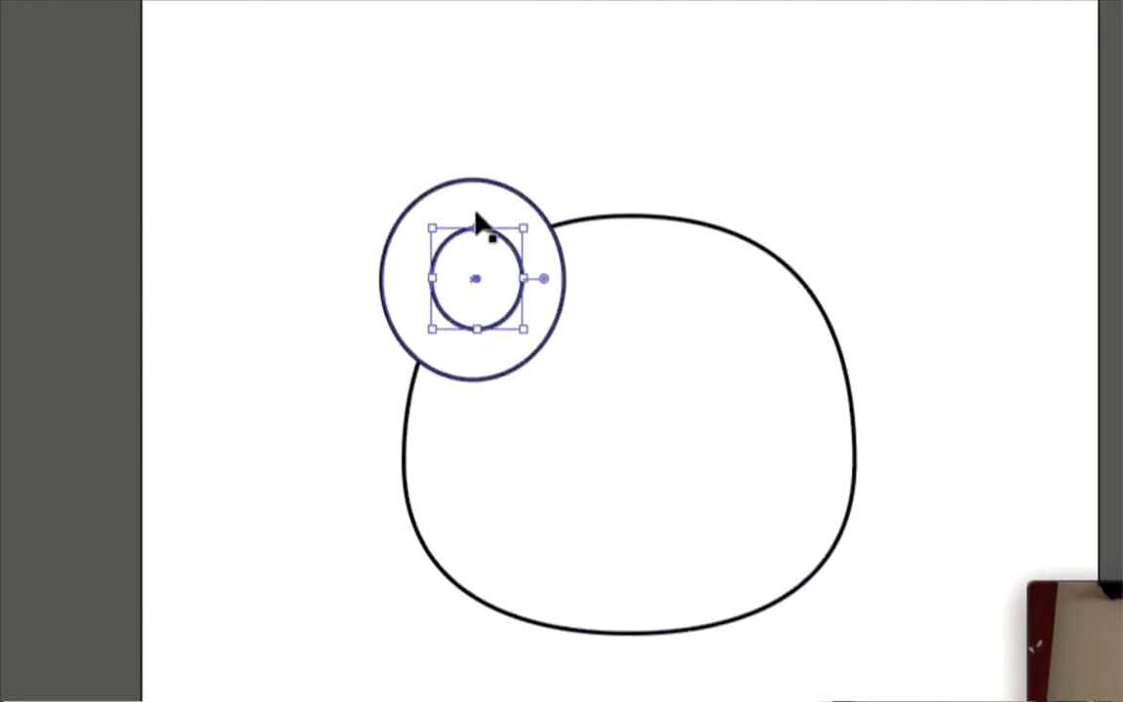
pyautogui.keyDown('shift'); pyautogui.click(491, 208); pyautogui.keyUp('shift')
pyautogui.moveTo(573, 168); pyautogui.dragTo(610, 183)
pyautogui.moveTo(505, 210)
pyautogui.mouseDown()
pyautogui.moveTo(481, 204)
pyautogui.moveTo(492, 229)
pyautogui.mouseUp()
pyautogui.keyDown('shift'); pyautogui.click(614, 267); pyautogui.keyUp('shift')
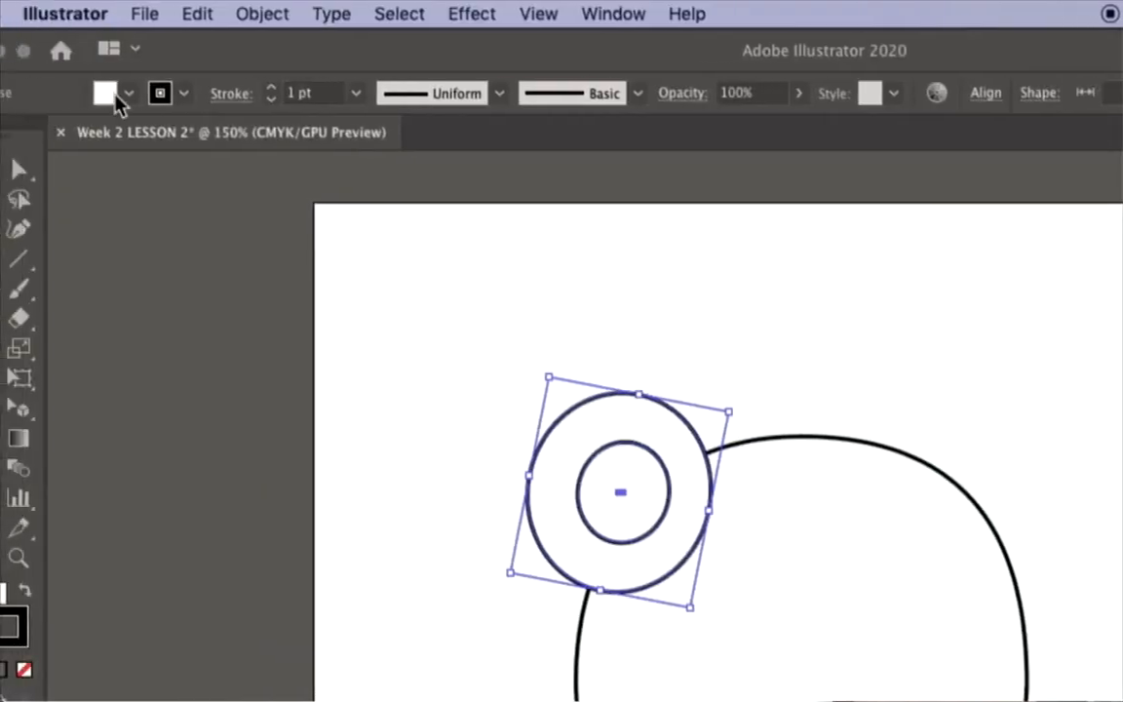
pyautogui.click(126, 94)
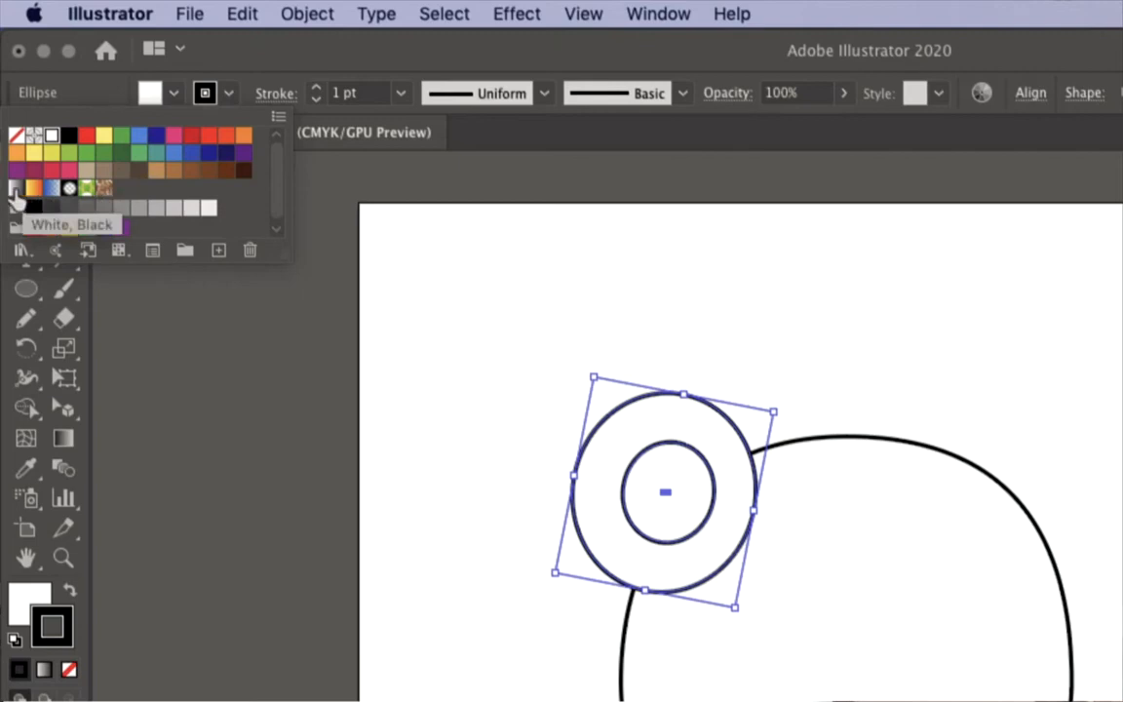
pyautogui.click(471, 306)
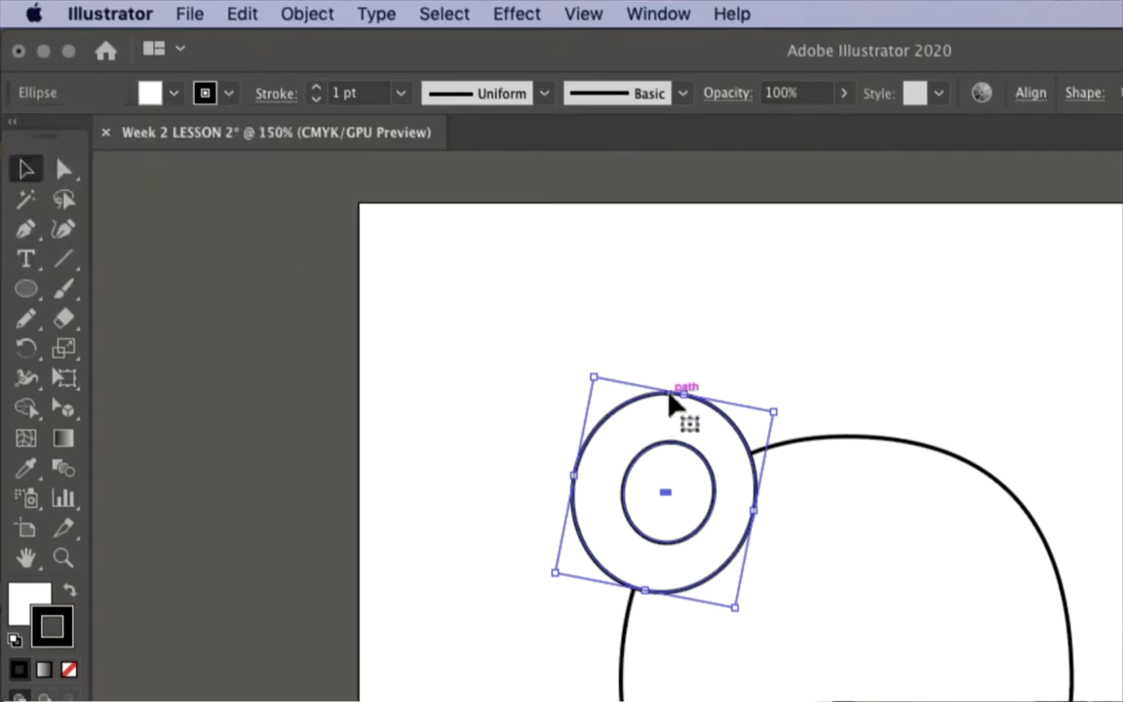
# Step: Fill the head shape with the White, Black gradient swatch and set its stroke to none
pyautogui.click(760, 281)
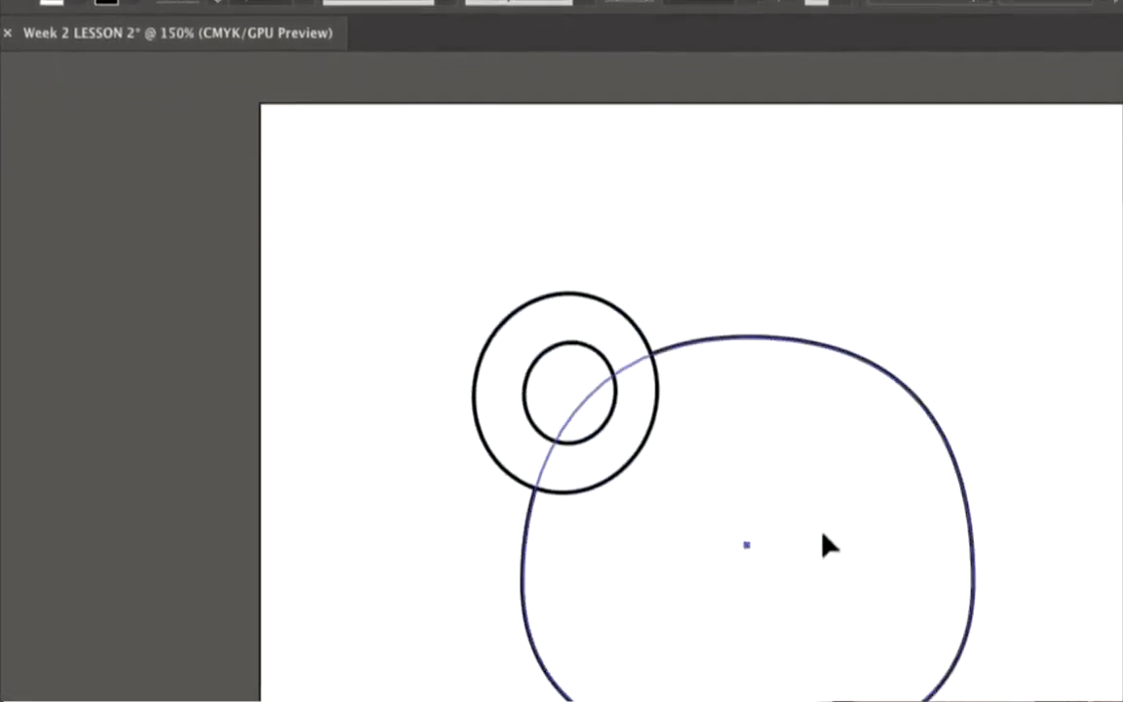
pyautogui.click(921, 507)
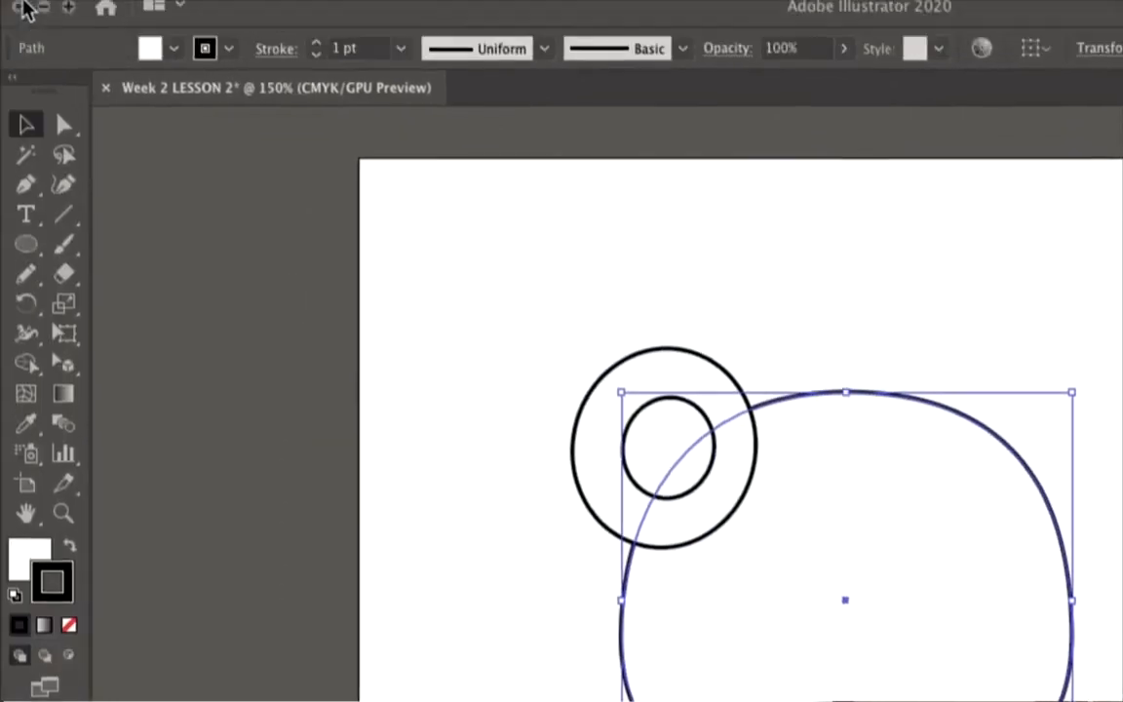
pyautogui.click(173, 48)
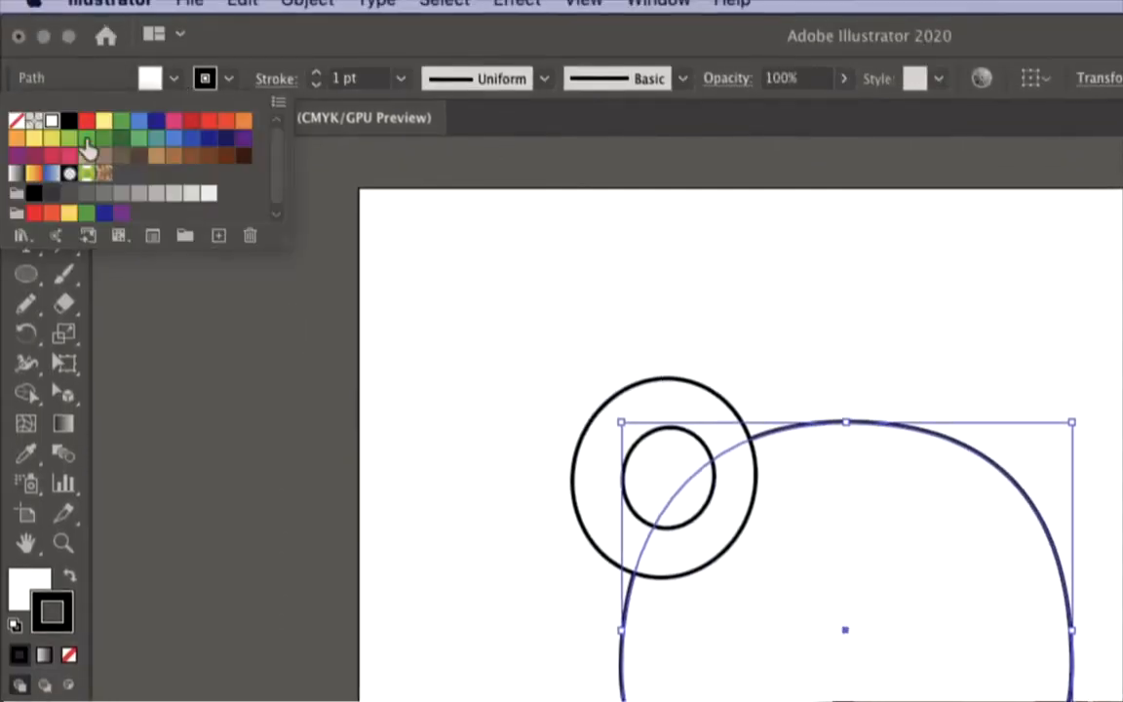
pyautogui.click(15, 180)
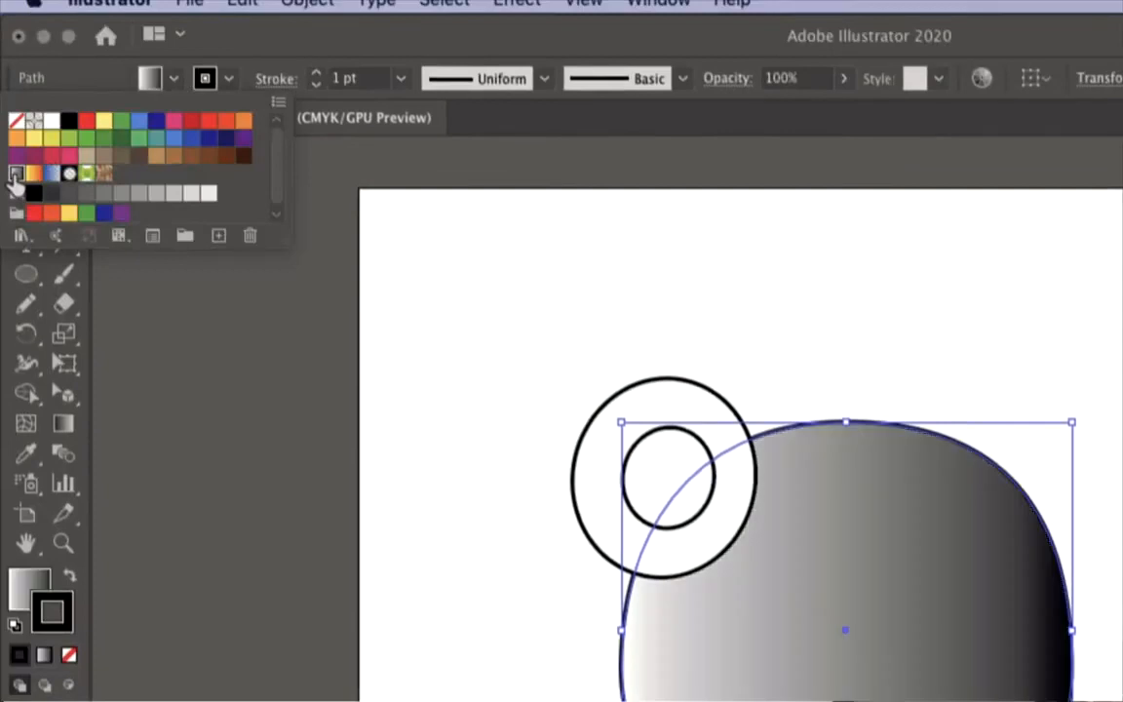
pyautogui.doubleClick(14, 181)
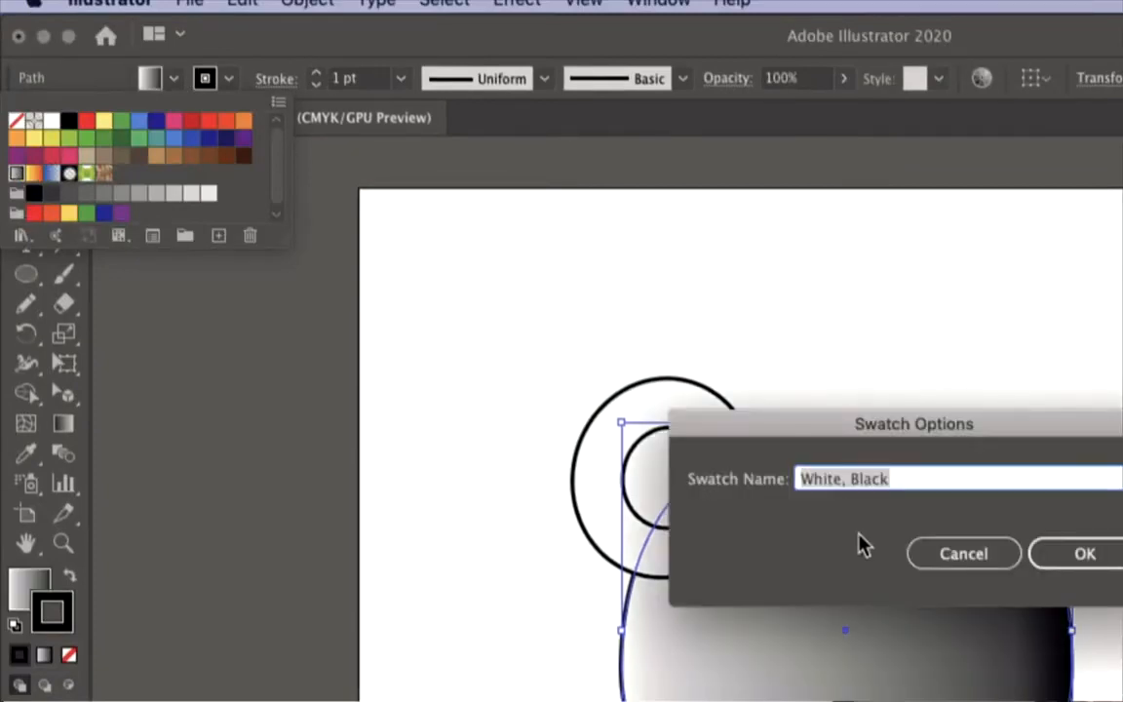
pyautogui.click(970, 542)
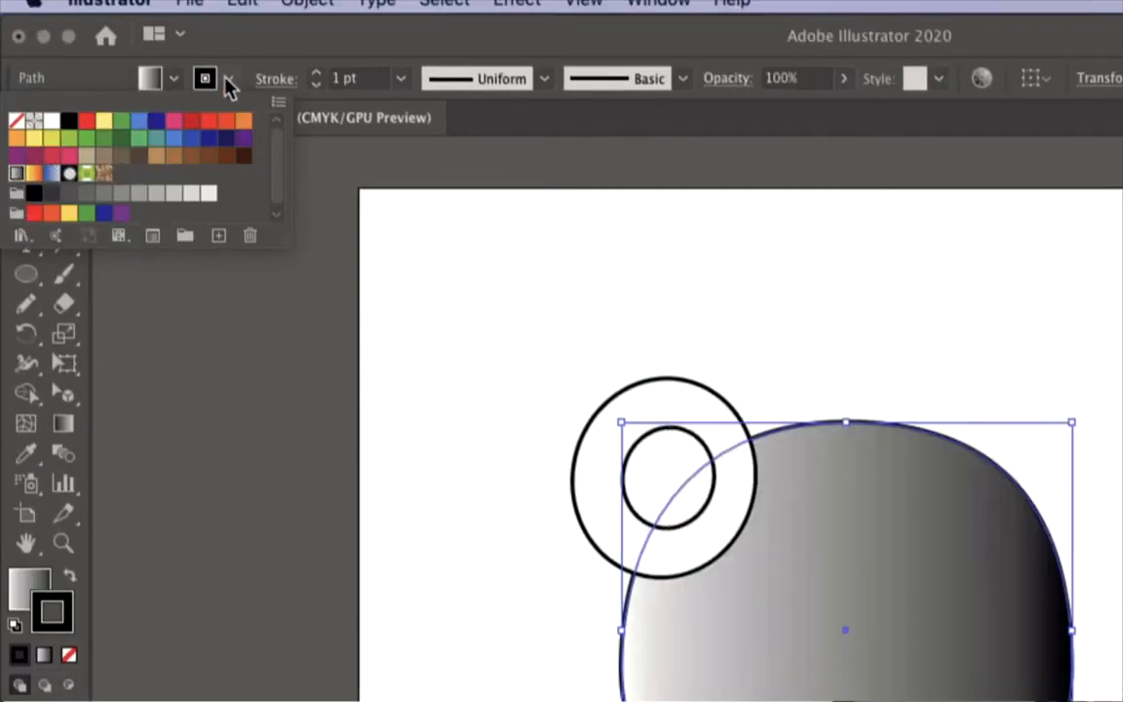
pyautogui.click(229, 80)
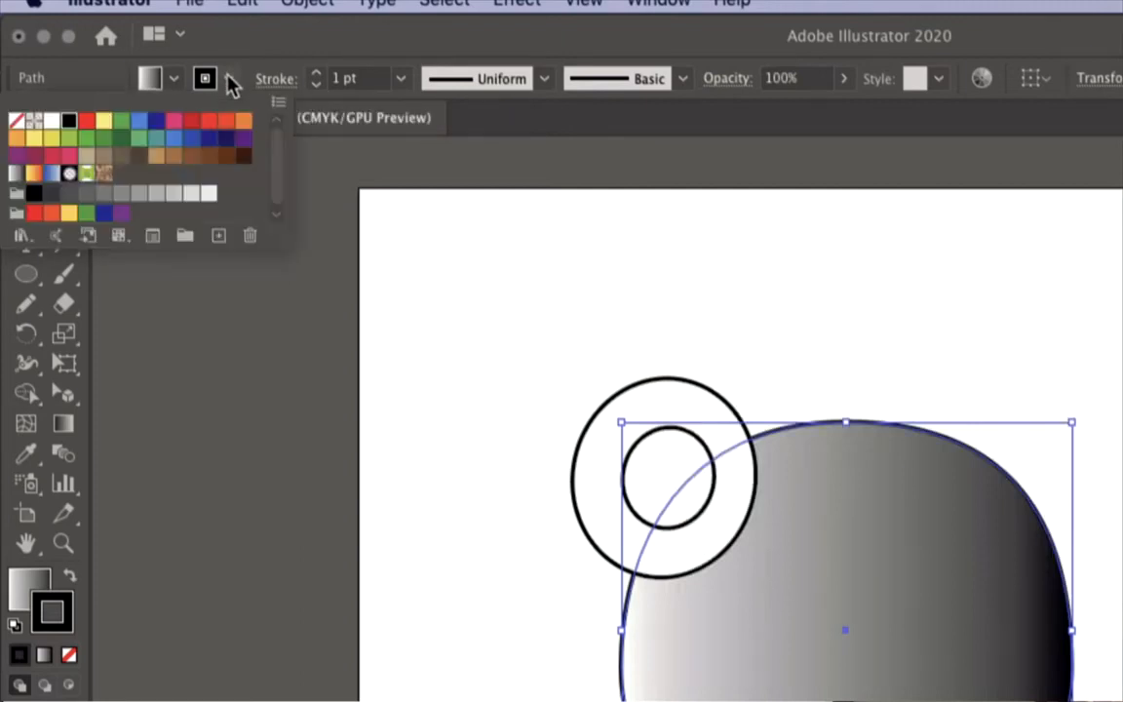
pyautogui.click(19, 124)
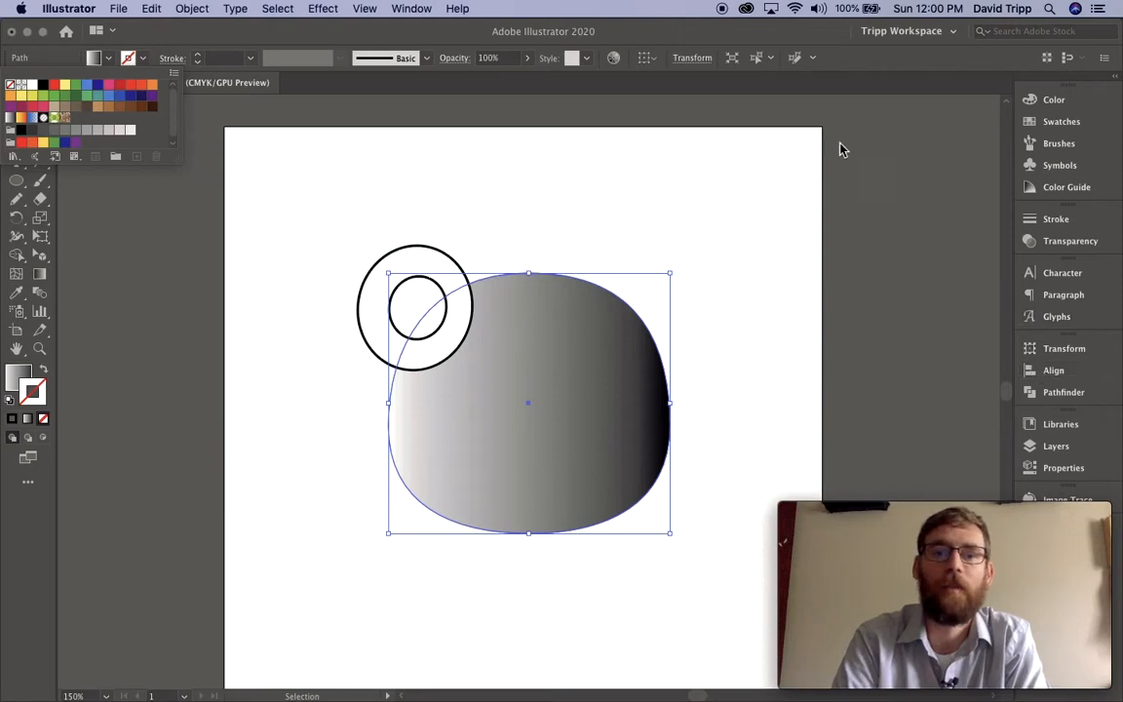
# Step: Show the Gradient panel, move it clear of the artwork, and select the head shape
pyautogui.click(413, 9)
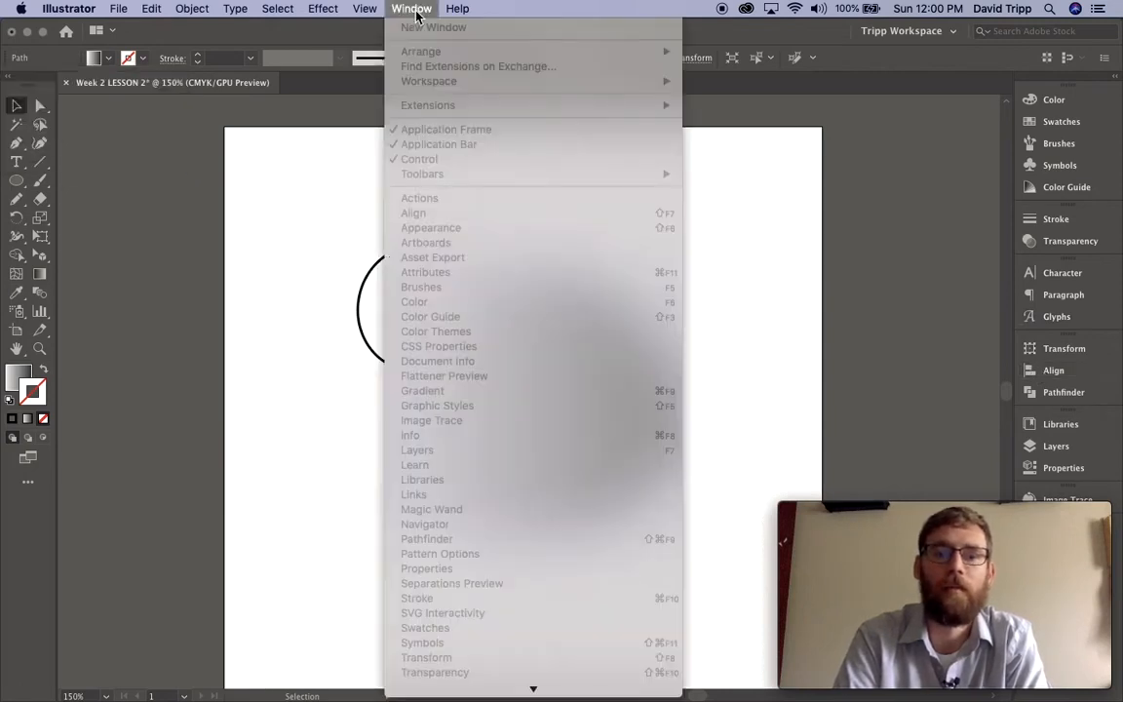
pyautogui.click(282, 158)
pyautogui.click(282, 158)
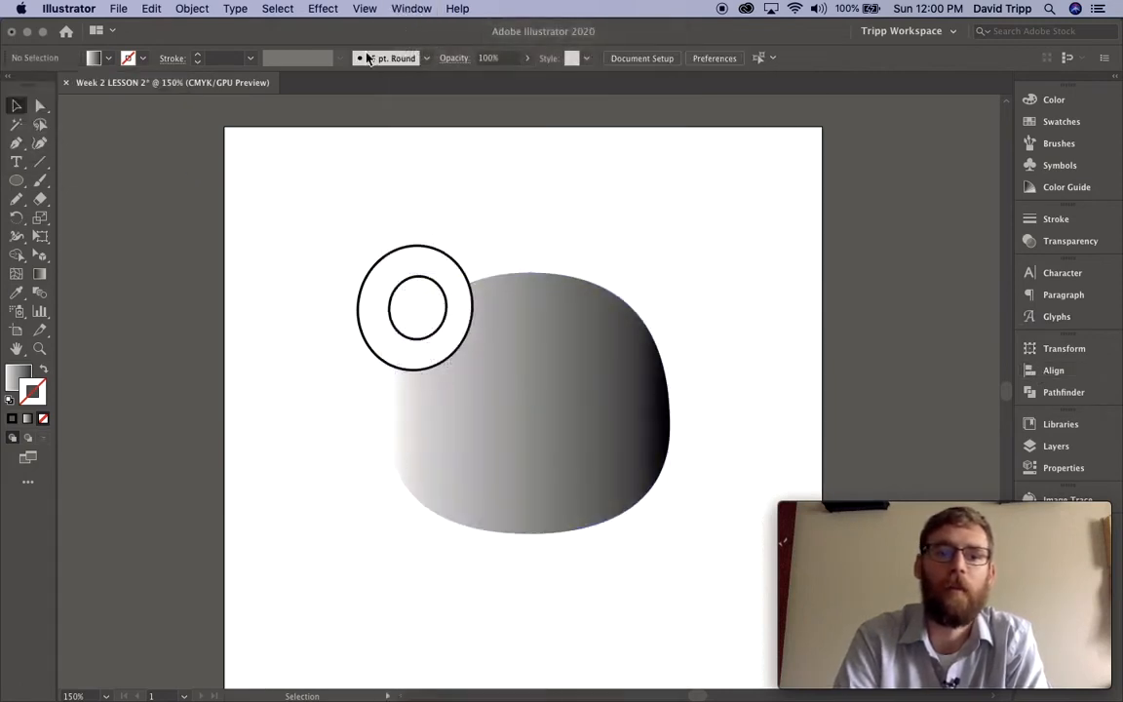
pyautogui.click(411, 8)
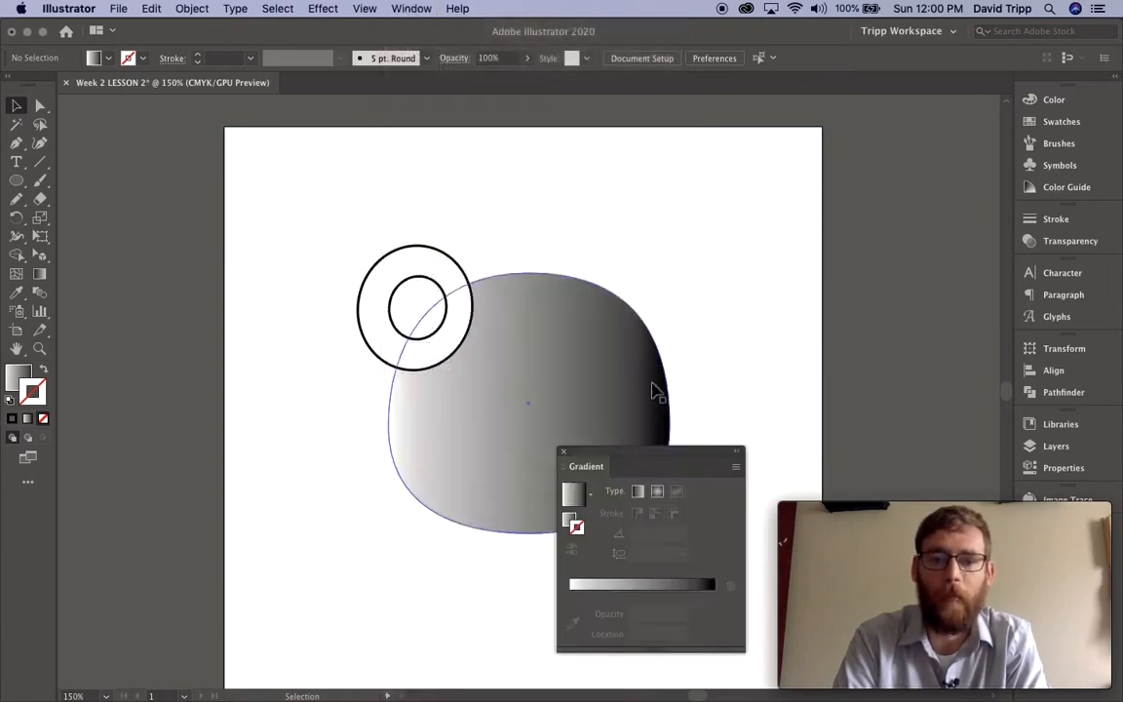
pyautogui.moveTo(646, 453); pyautogui.dragTo(907, 102)
pyautogui.click(592, 394)
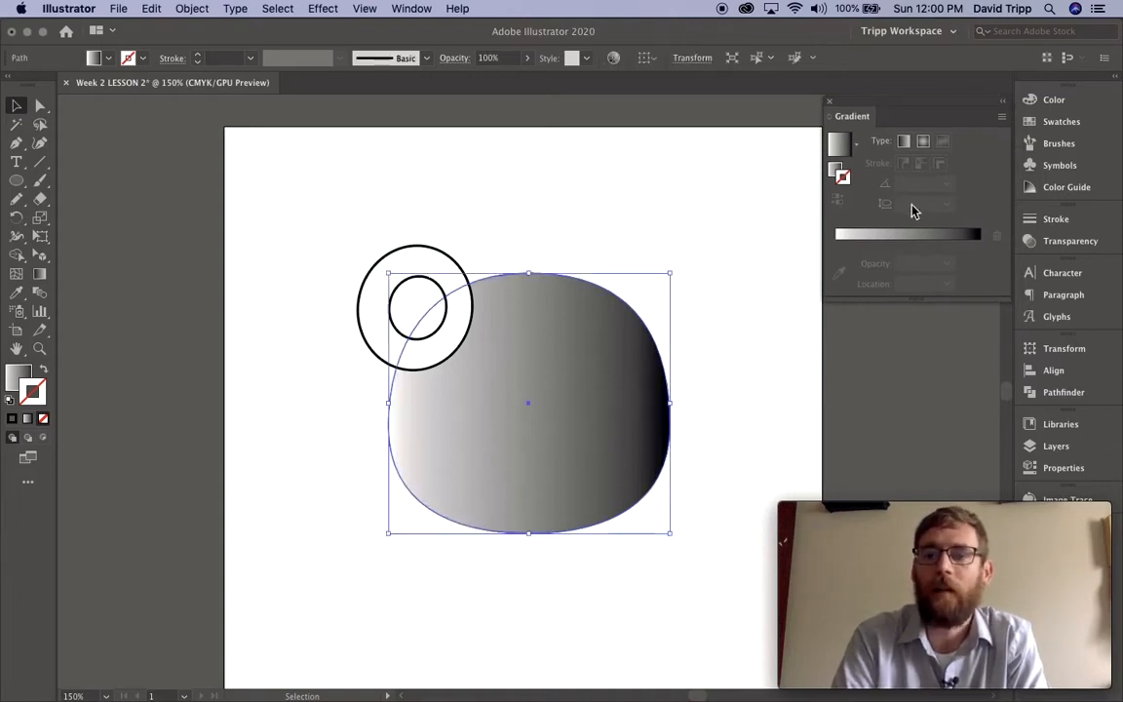
# Step: Apply a linear white-to-black gradient to the head's stroke and open the colour settings of both end stops
pyautogui.click(901, 243)
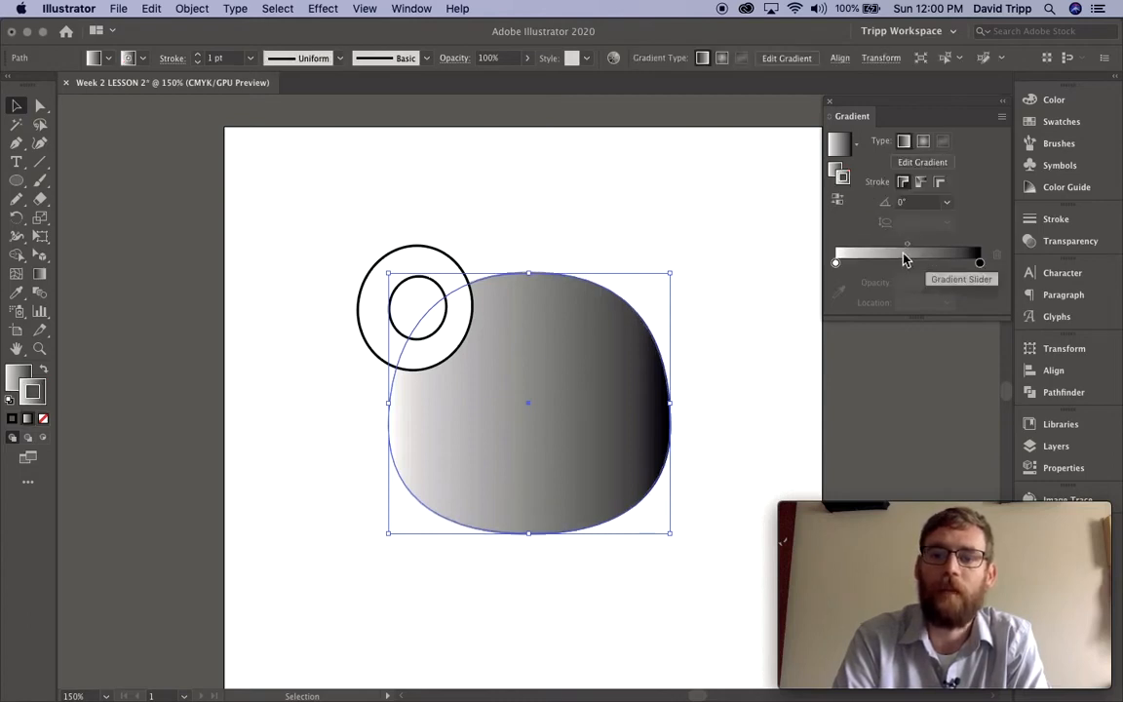
pyautogui.doubleClick(980, 264)
pyautogui.click(796, 230)
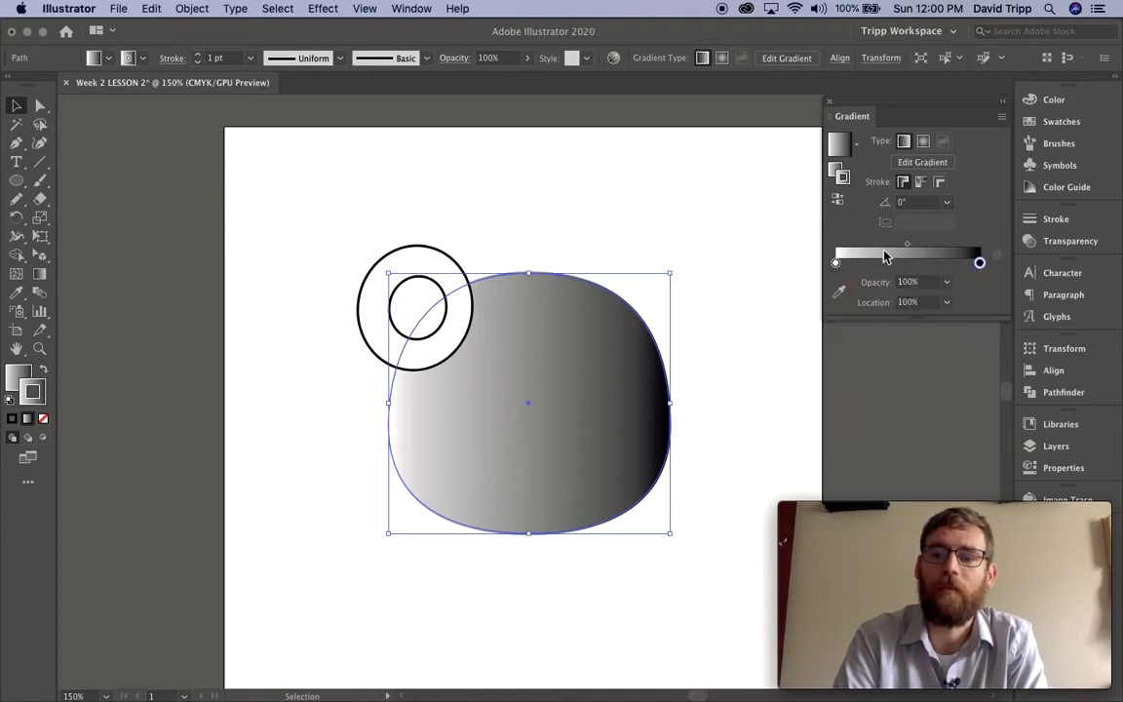
pyautogui.doubleClick(835, 263)
pyautogui.click(842, 275)
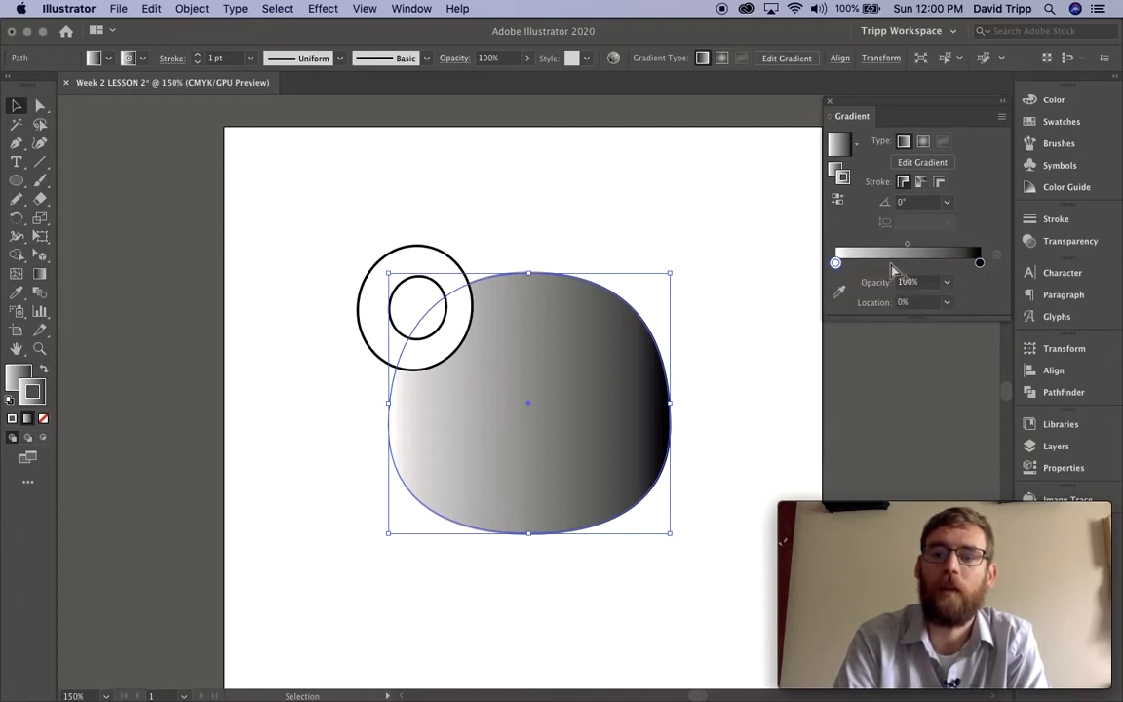
# Step: Set the black end stop of the head's stroke gradient to 57.65% black
pyautogui.doubleClick(979, 263)
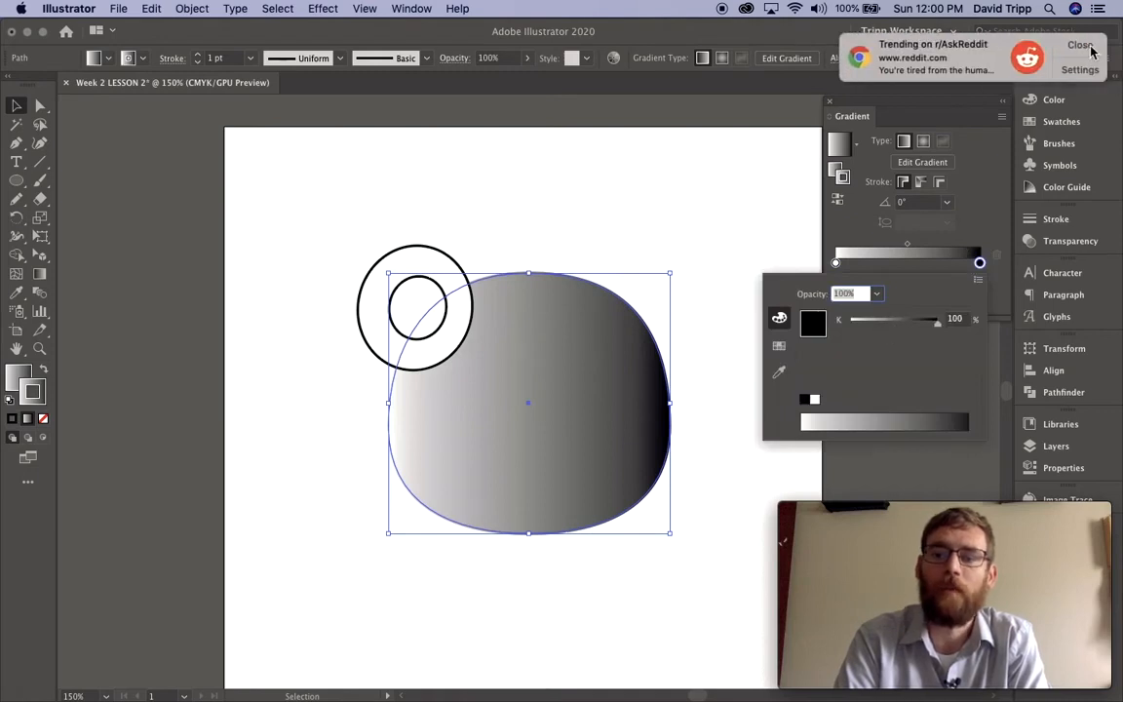
pyautogui.click(1082, 46)
pyautogui.click(778, 348)
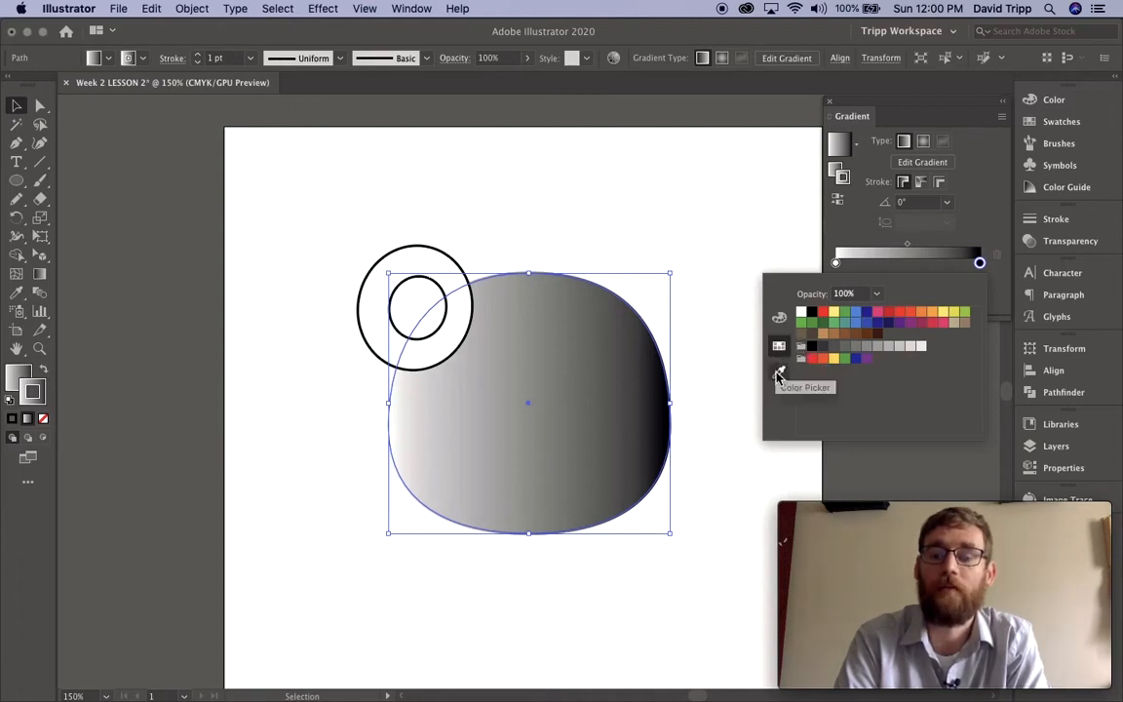
pyautogui.click(779, 318)
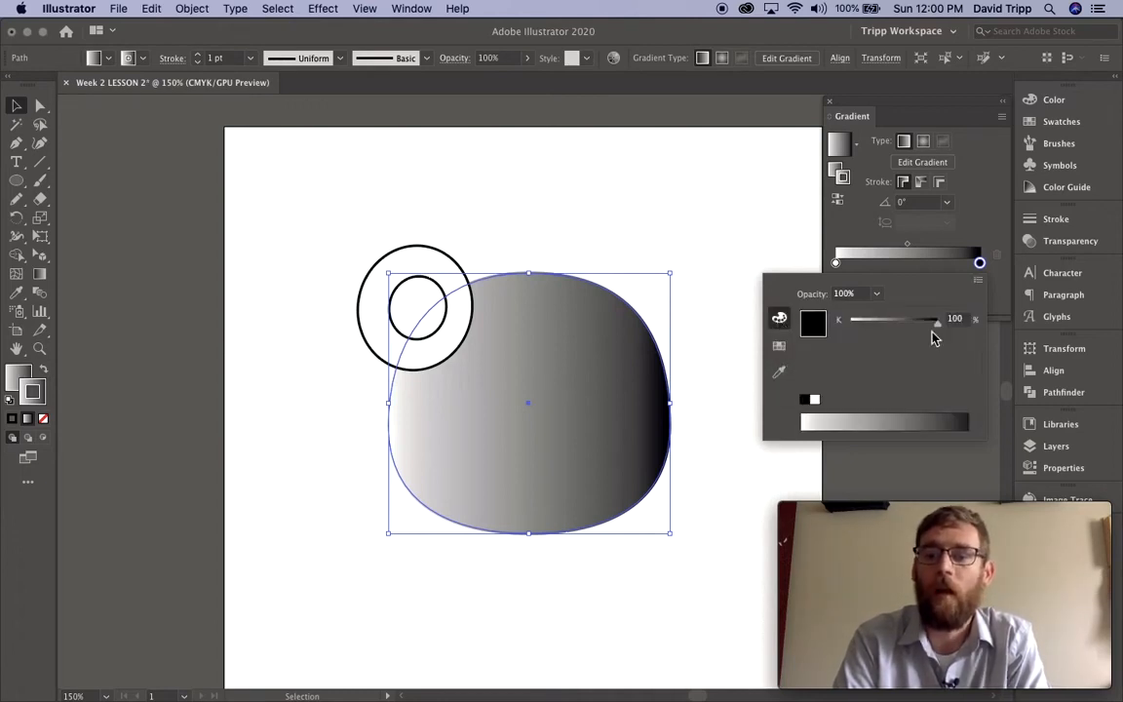
pyautogui.click(900, 421)
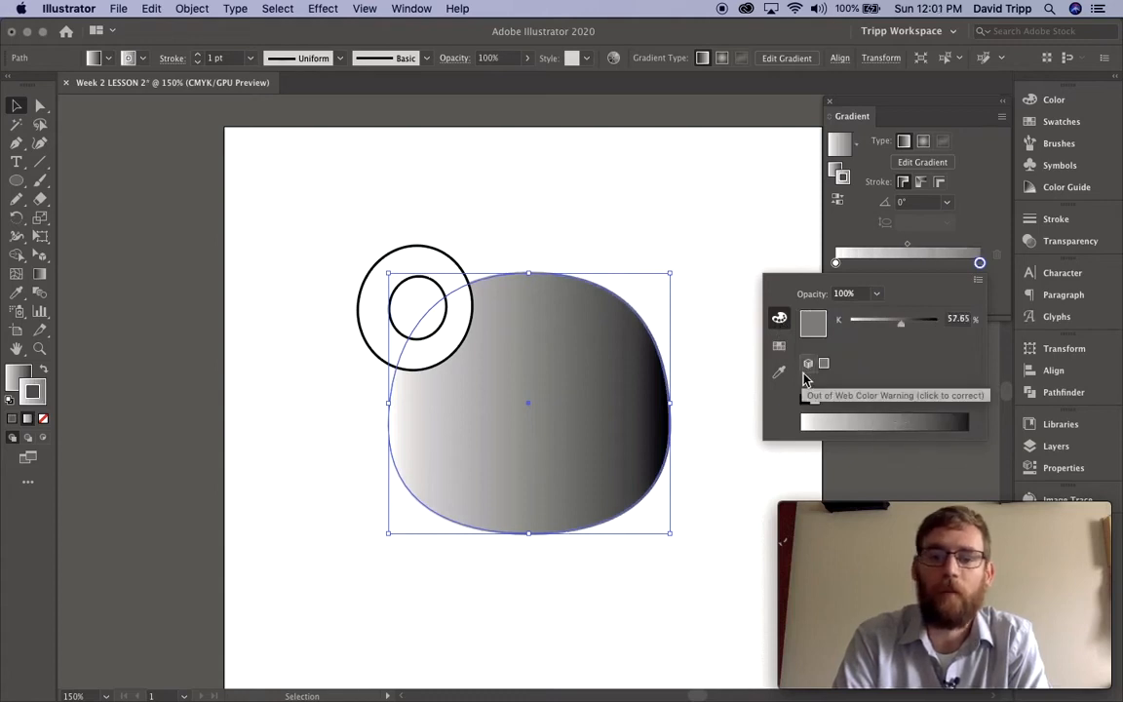
pyautogui.click(622, 370)
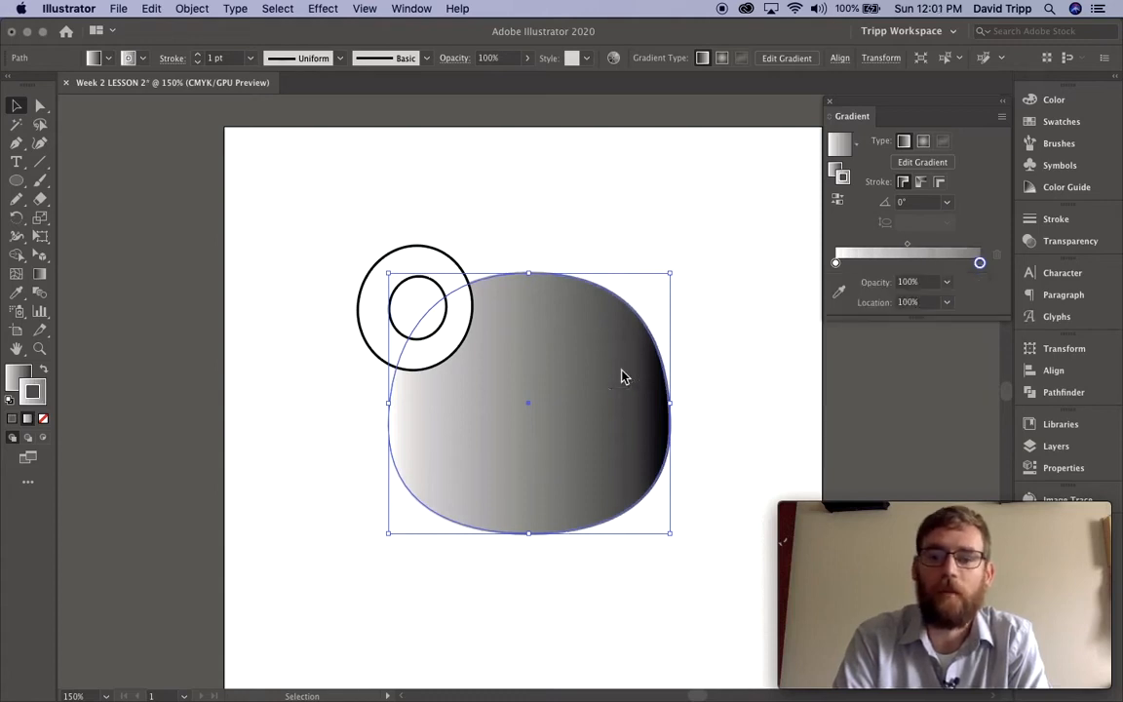
# Step: Change the head's stroke gradient to radial, and set the stroke back to none
pyautogui.doubleClick(979, 264)
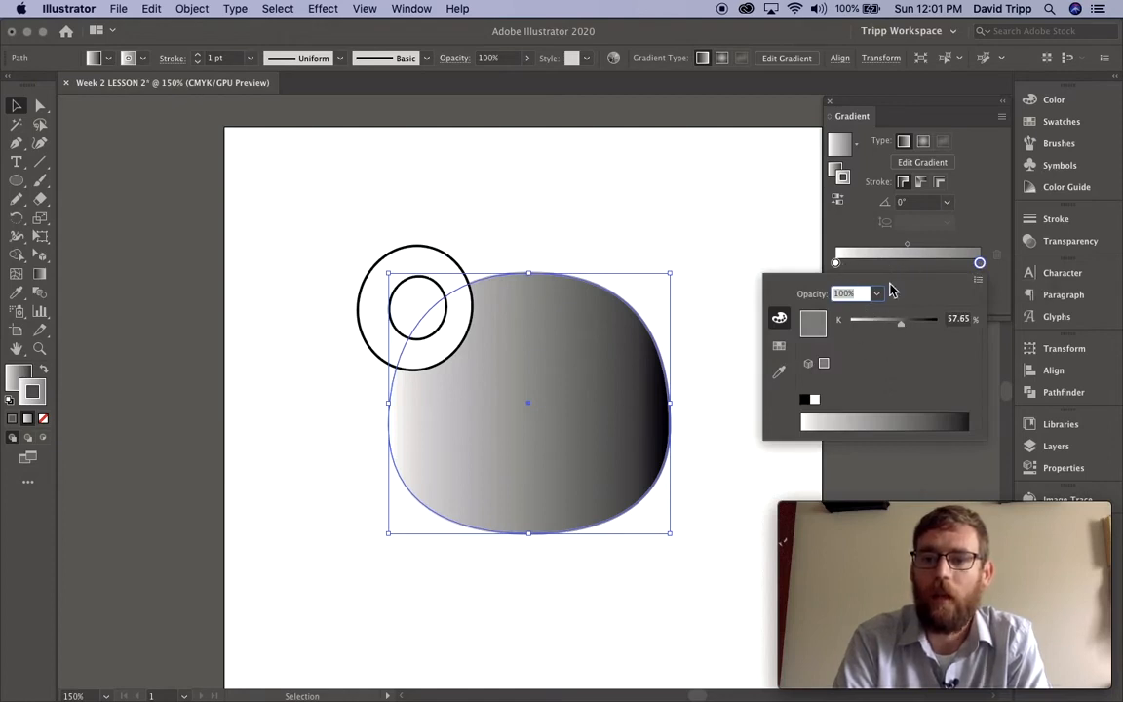
pyautogui.click(932, 165)
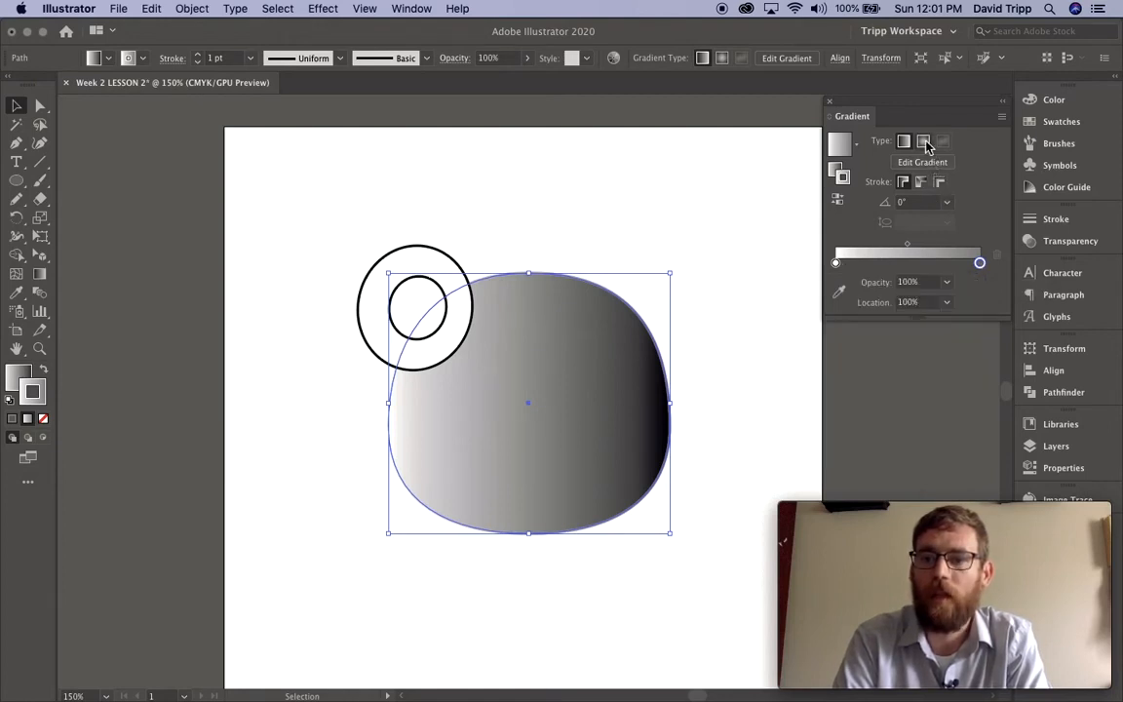
pyautogui.click(925, 144)
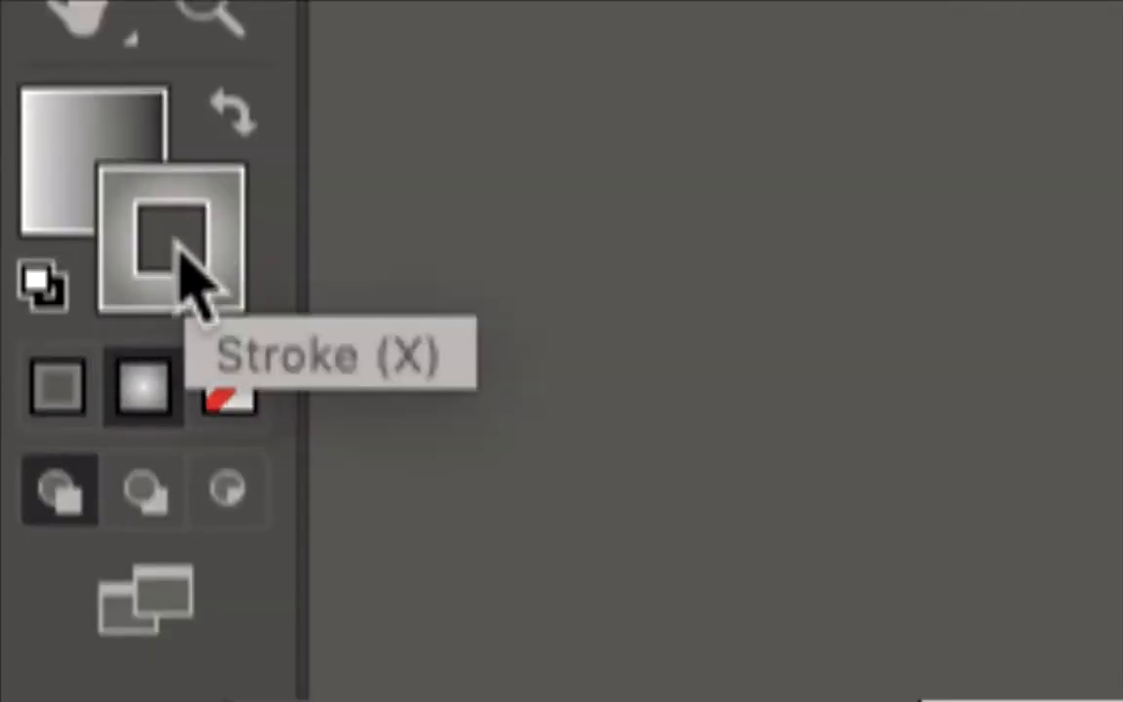
pyautogui.click(241, 399)
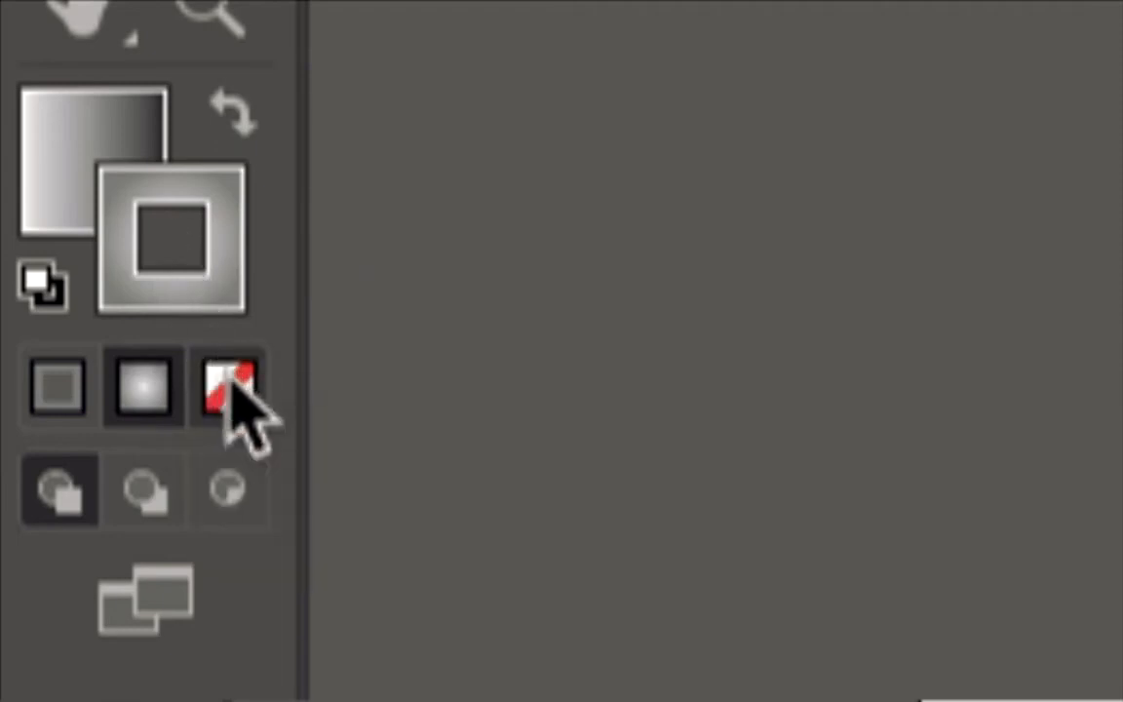
# Step: Make the head's fill active and change its gradient type to radial
pyautogui.click(97, 129)
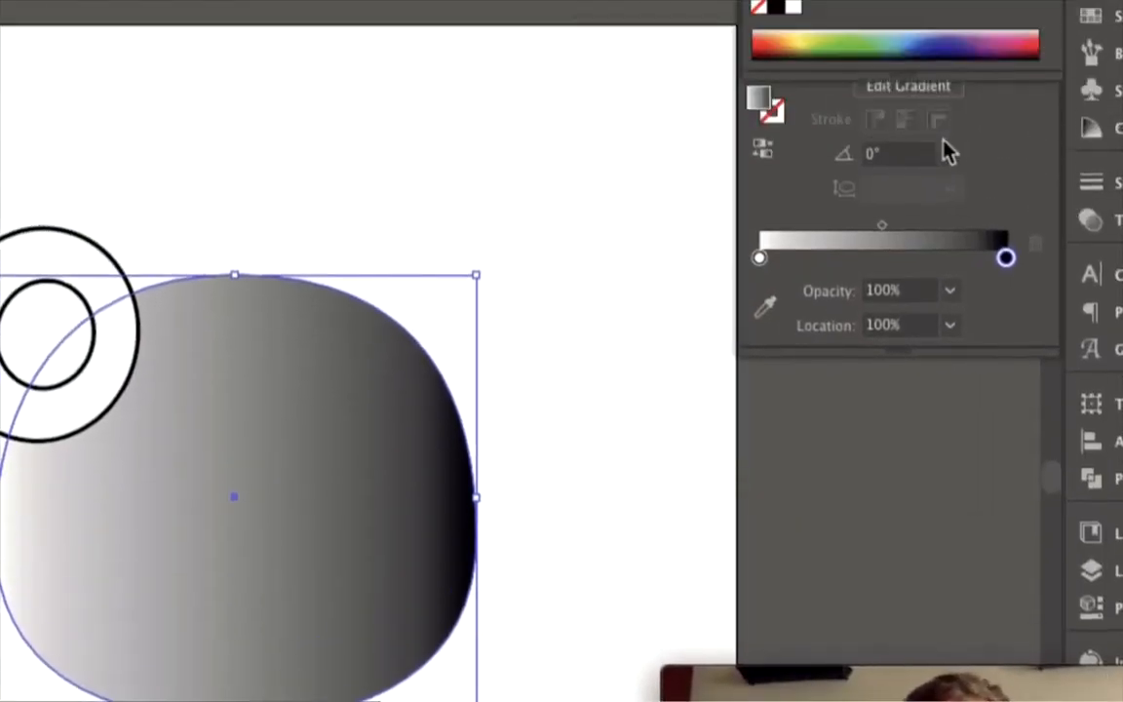
pyautogui.click(818, 139)
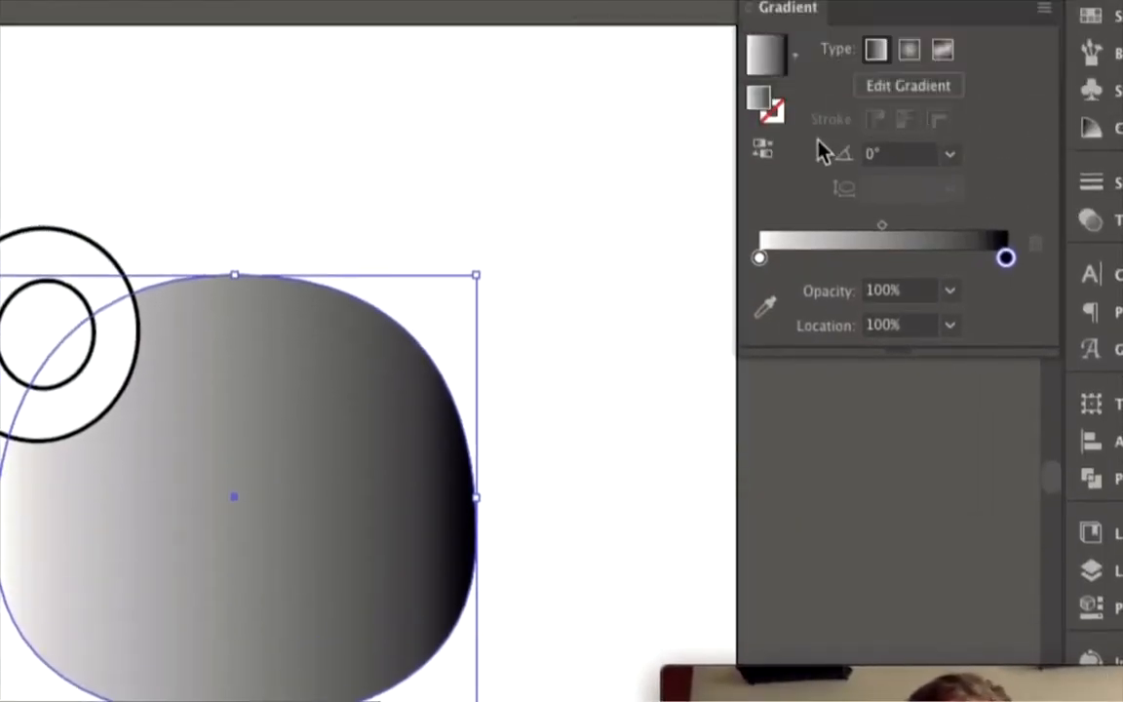
pyautogui.click(909, 51)
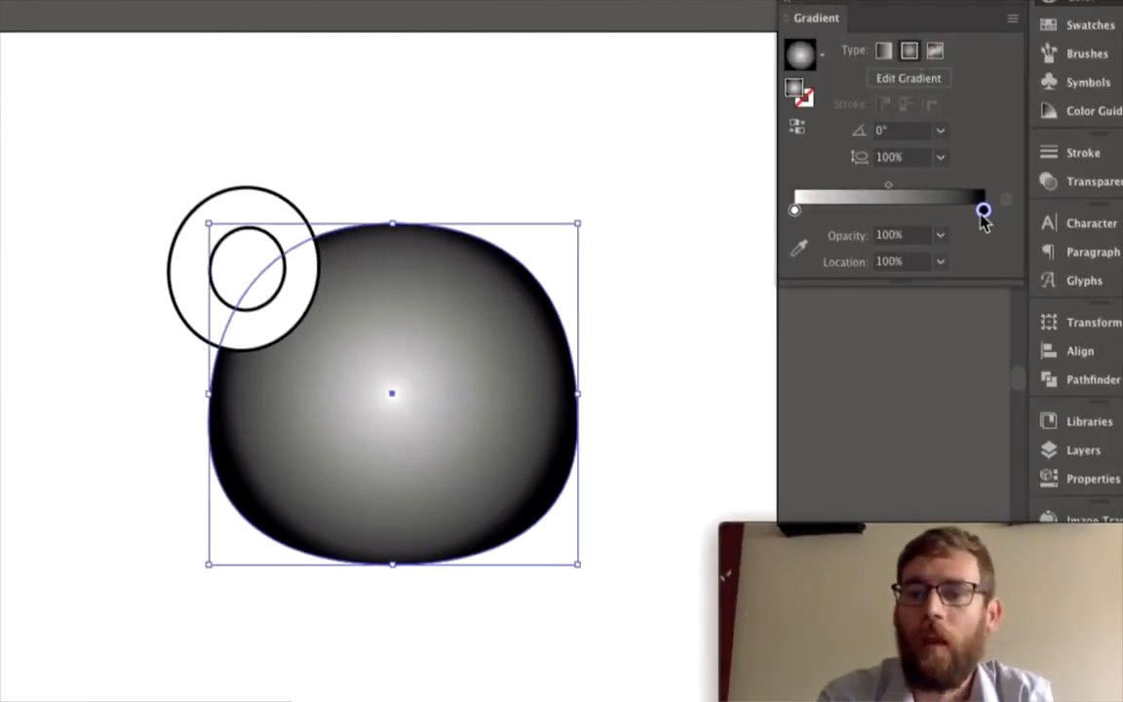
# Step: Lighten the black outer stop of the head's radial fill to 26% K
pyautogui.doubleClick(982, 213)
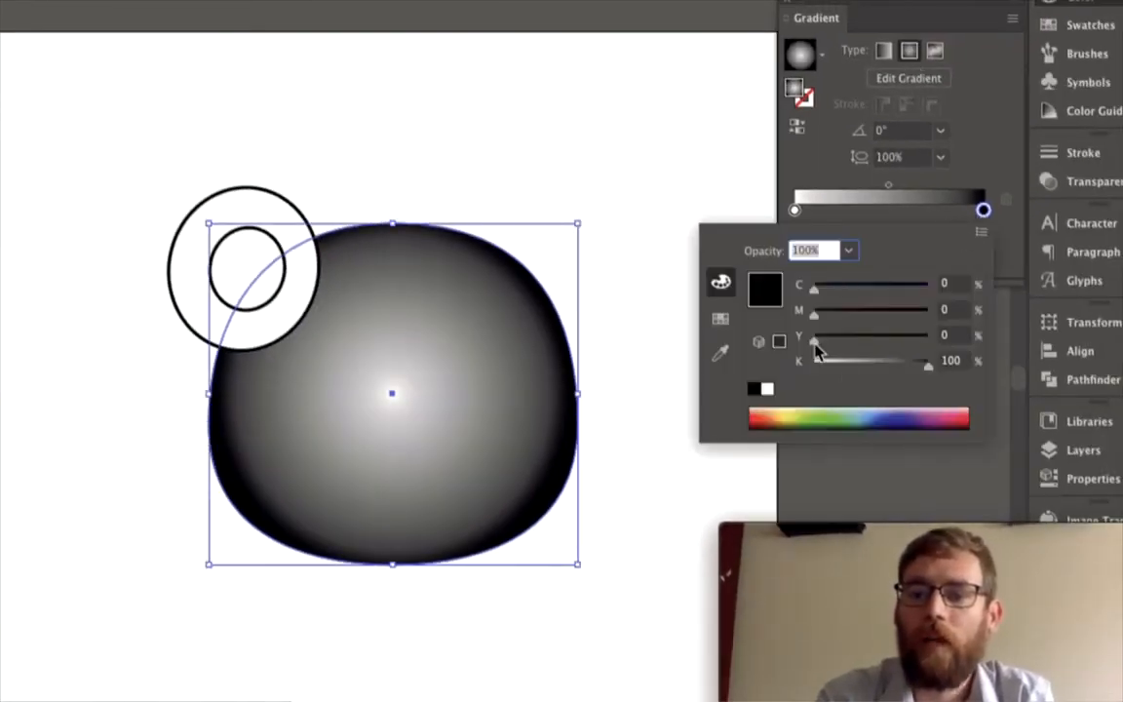
pyautogui.moveTo(852, 374); pyautogui.dragTo(845, 373)
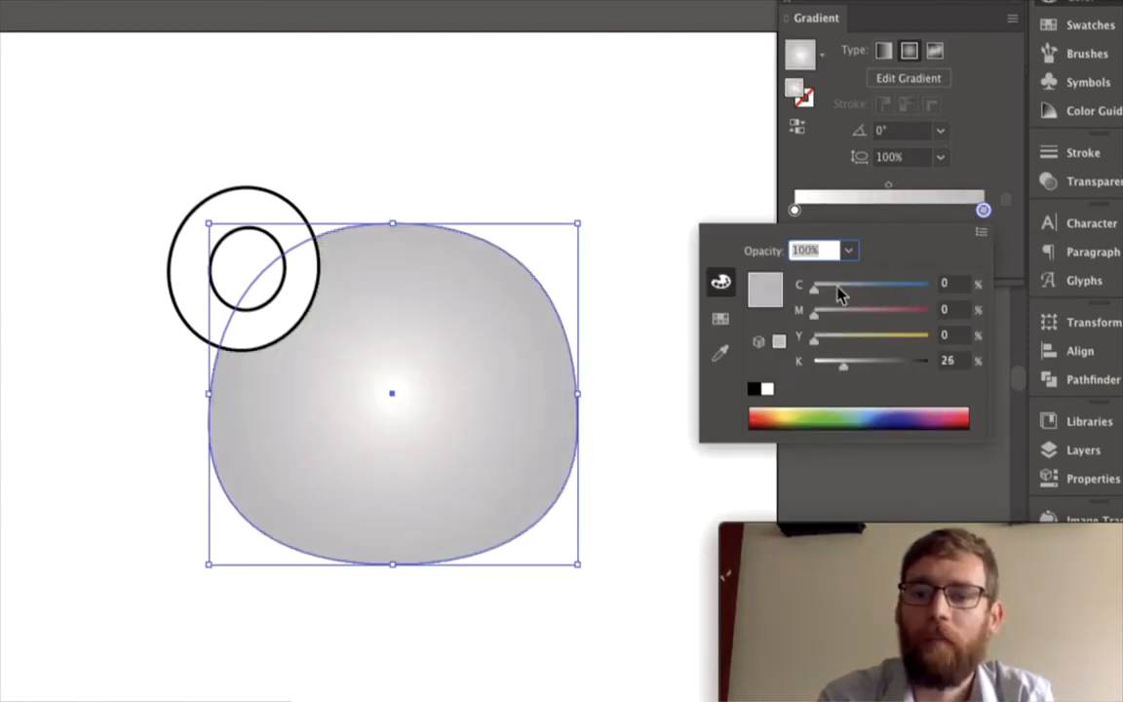
pyautogui.click(810, 171)
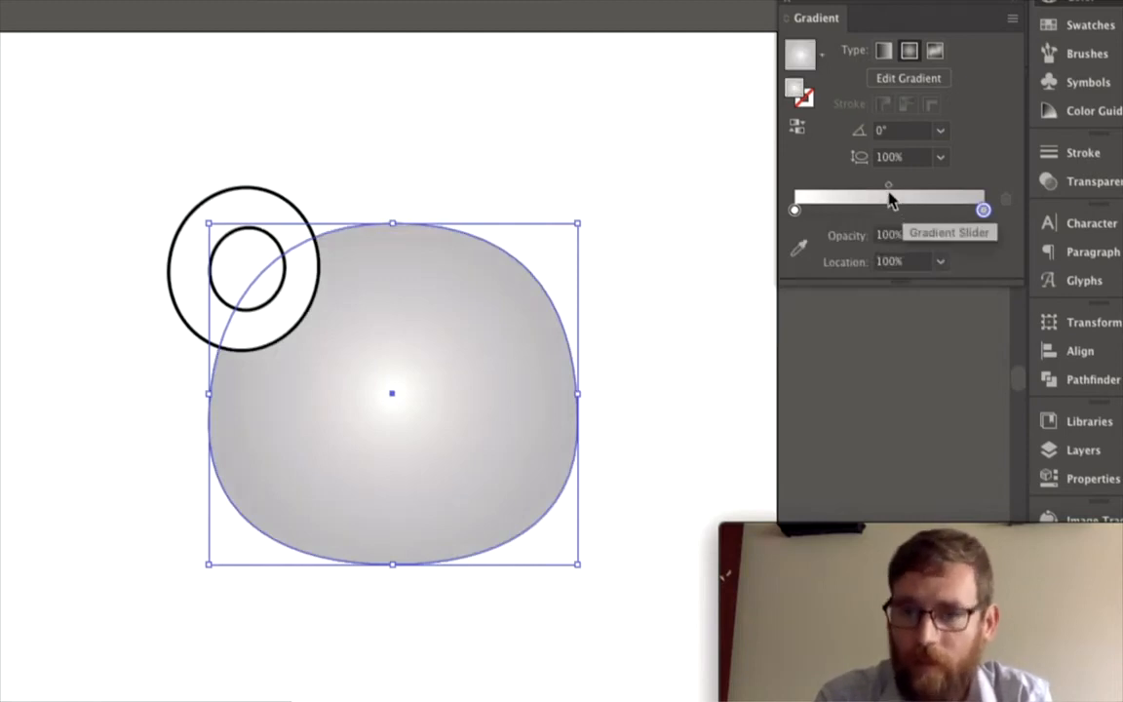
# Step: Move the midpoint of the head's radial gradient outward to about 82% and deselect the head
pyautogui.moveTo(879, 207); pyautogui.dragTo(988, 192)
pyautogui.moveTo(889, 185); pyautogui.dragTo(952, 188)
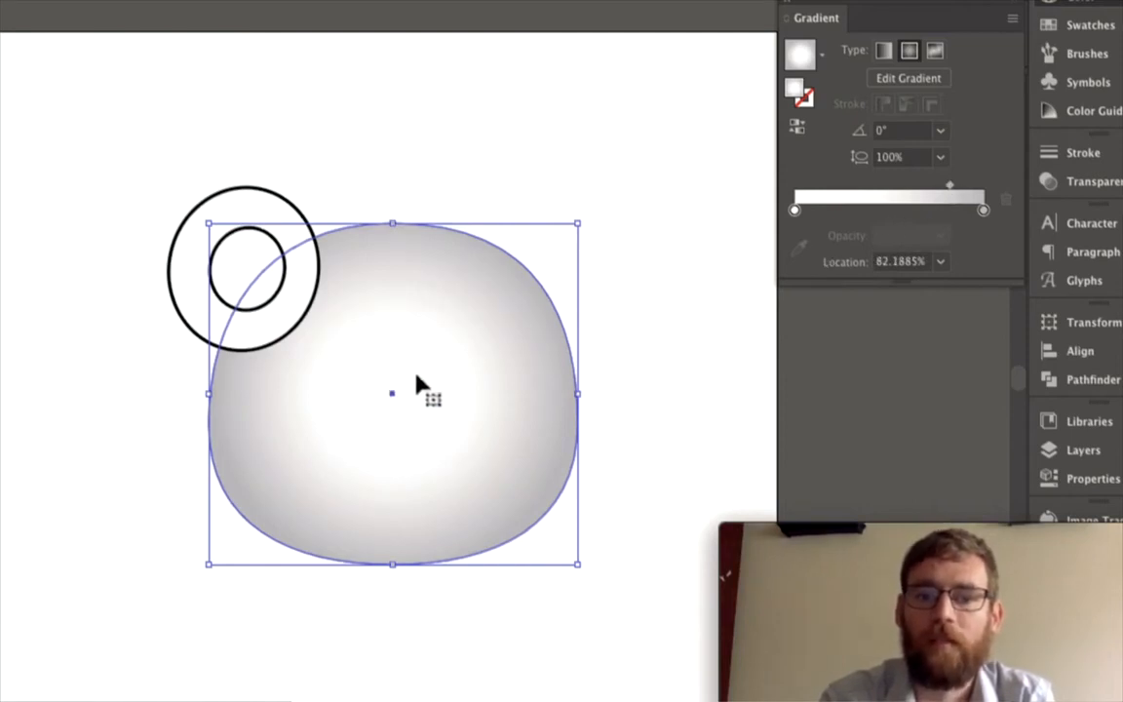
pyautogui.click(371, 124)
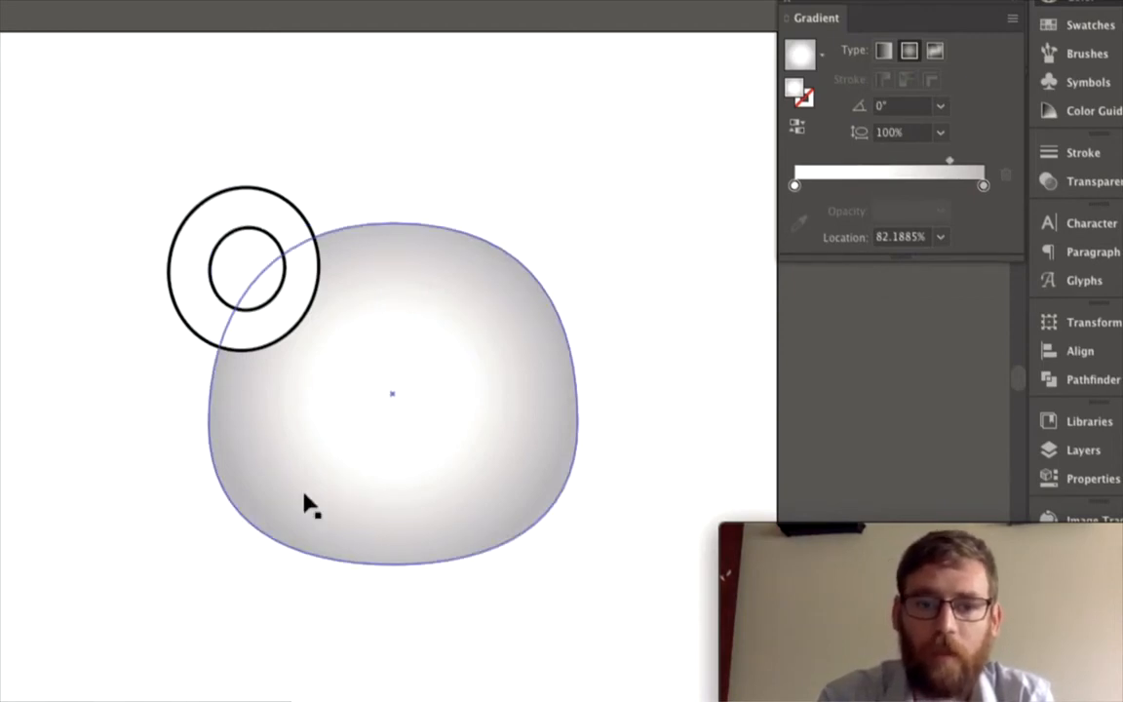
# Step: Copy the head's radial gradient fill and empty stroke onto both ear ellipses with the Eyedropper
pyautogui.click(223, 246)
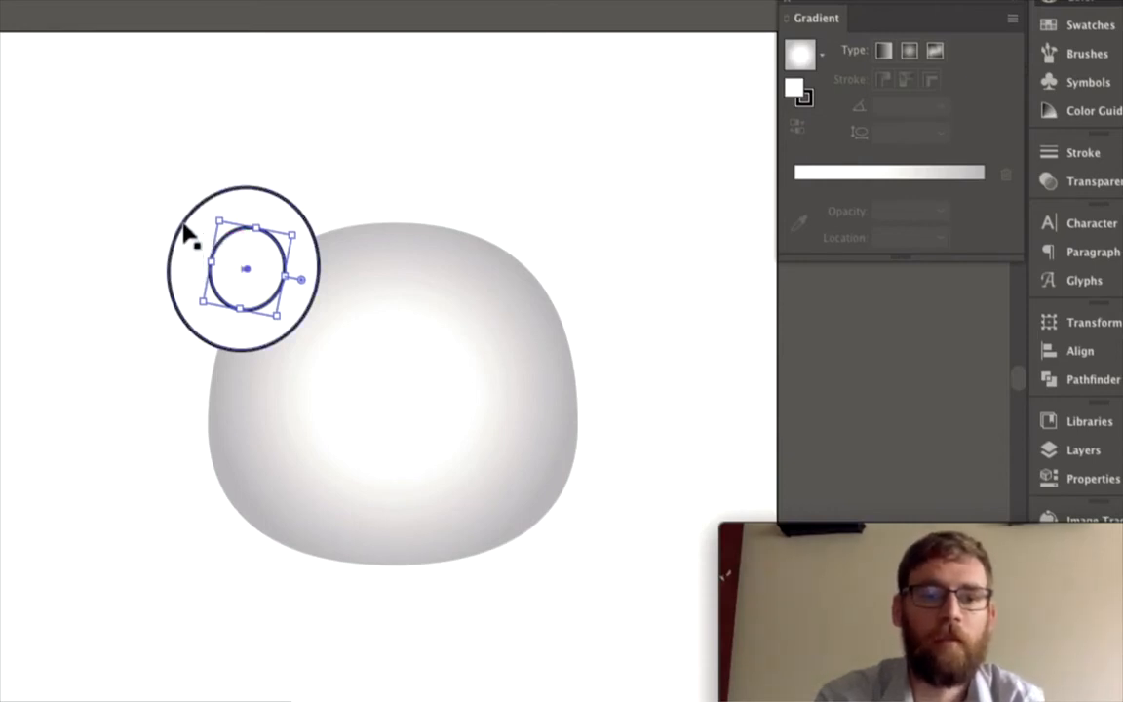
pyautogui.click(182, 226)
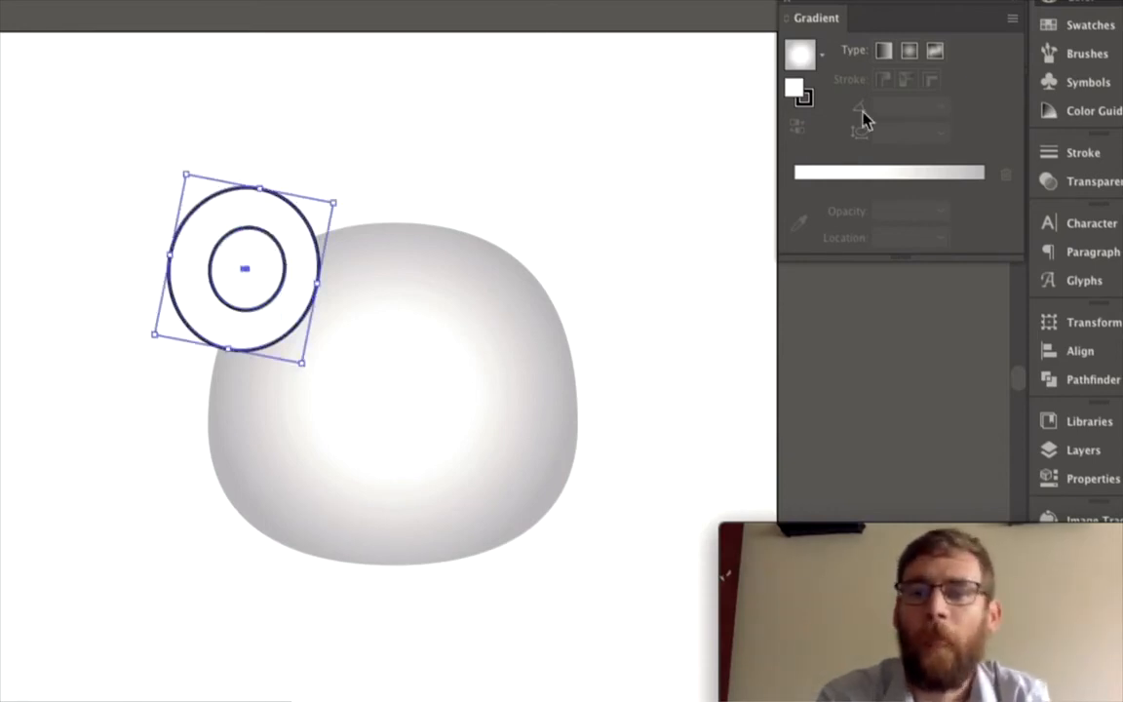
pyautogui.press('i')
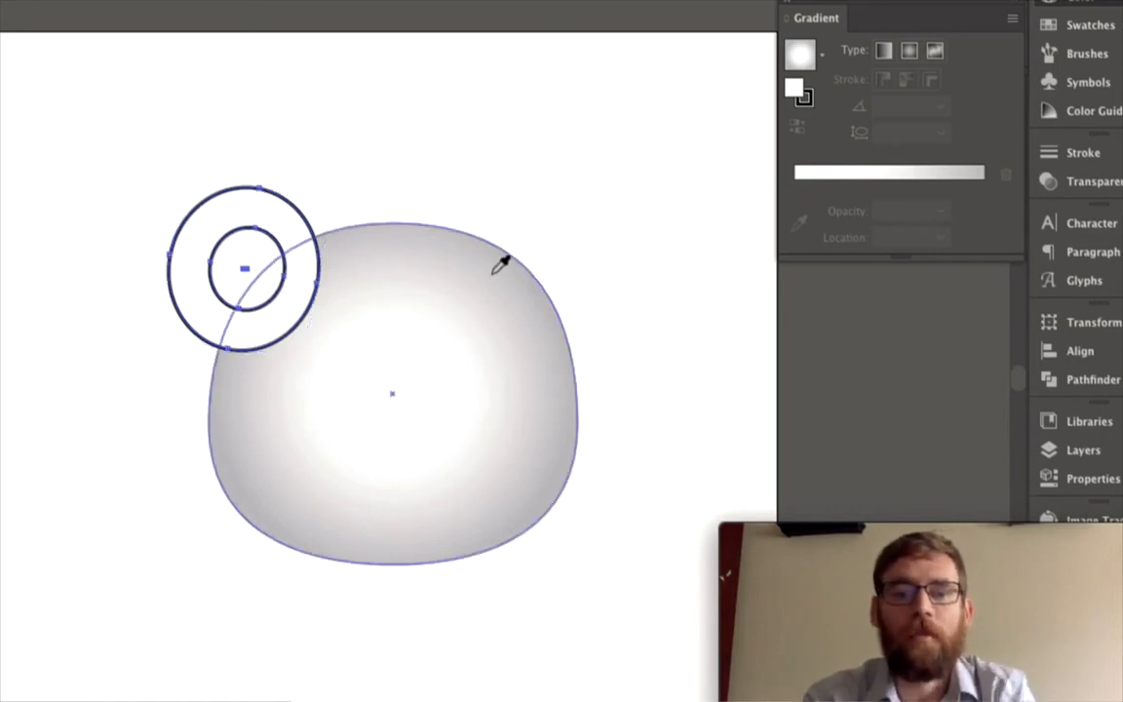
pyautogui.click(429, 353)
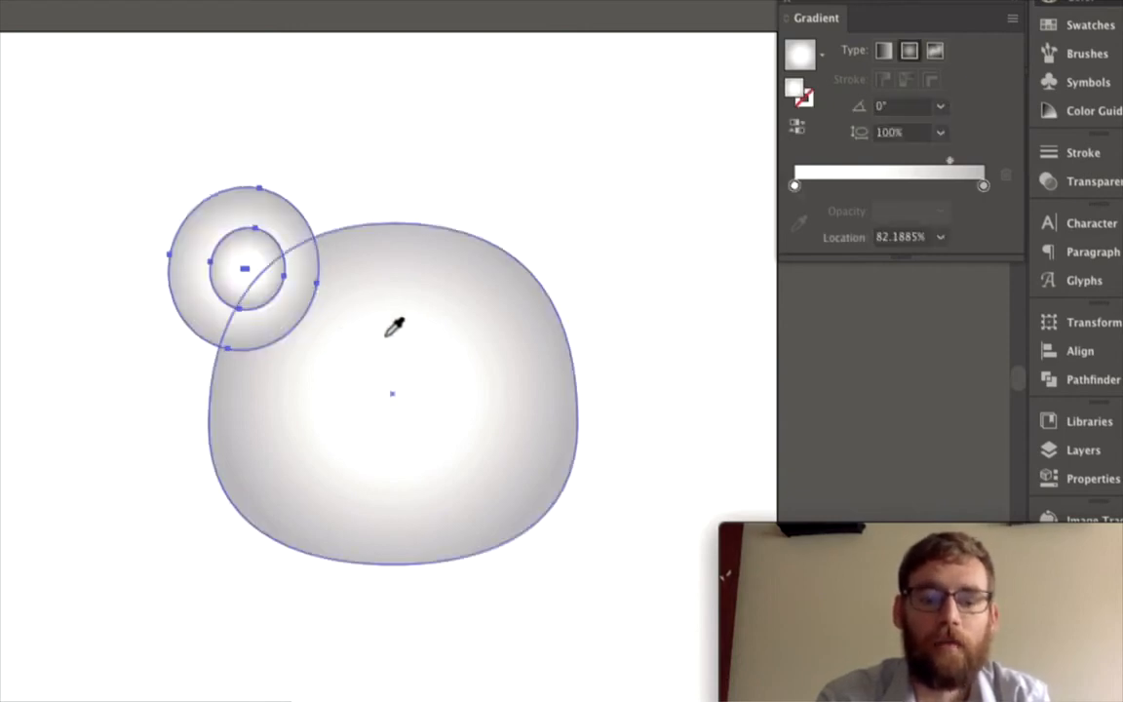
pyautogui.press('v')
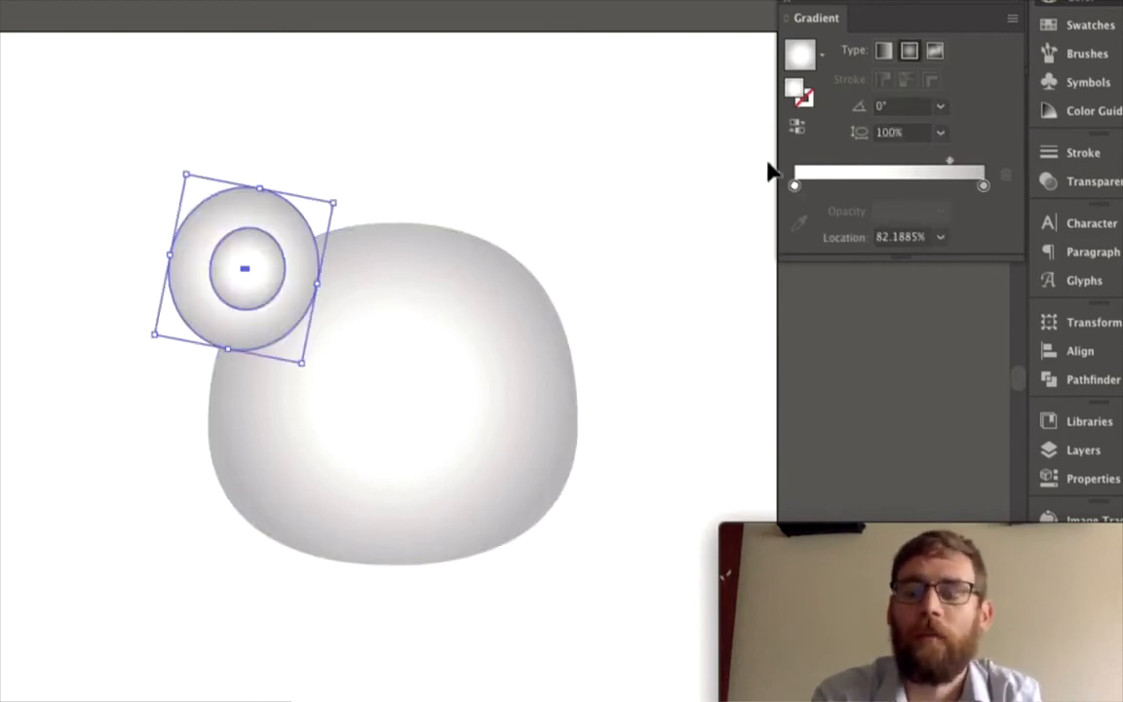
# Step: Darken the ear gradient by setting its outer stop to 95% K and its inner stop to 75% K, and deselect
pyautogui.click(982, 186)
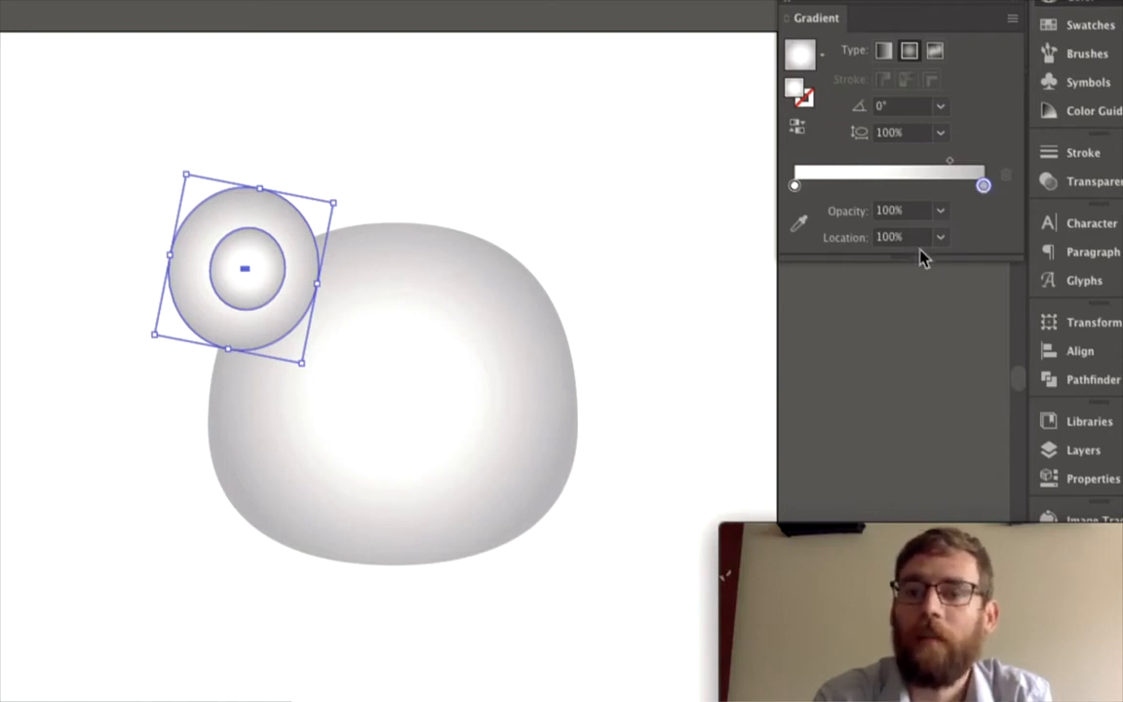
pyautogui.doubleClick(982, 185)
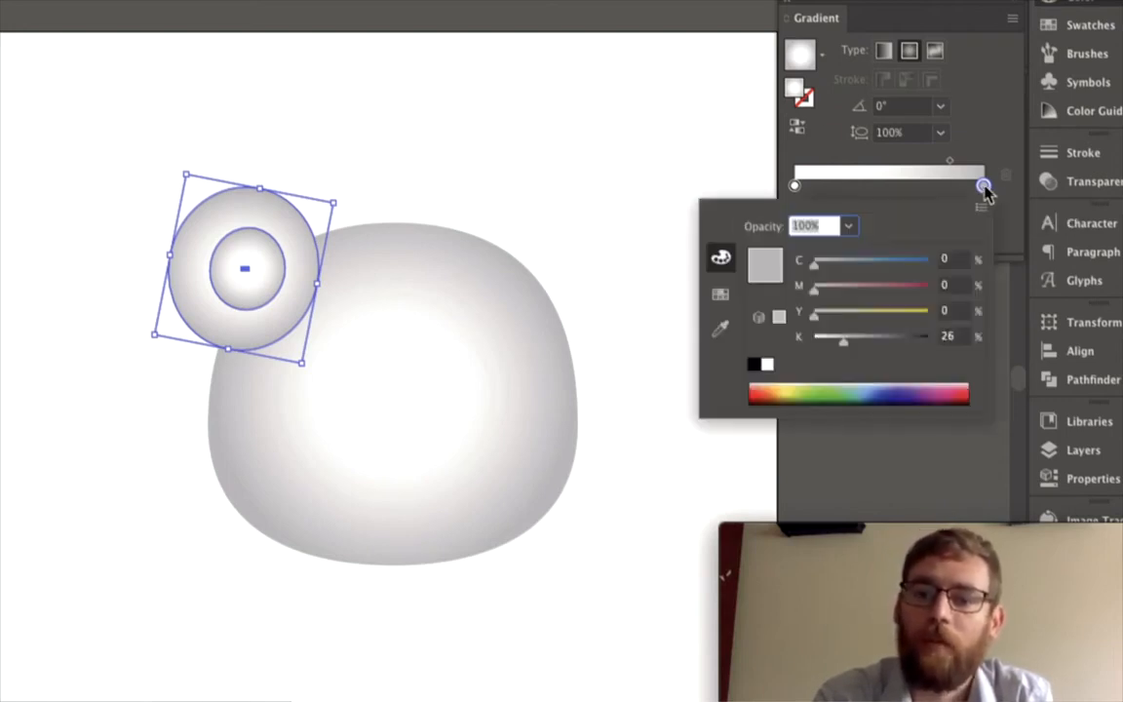
pyautogui.moveTo(850, 349); pyautogui.dragTo(930, 346)
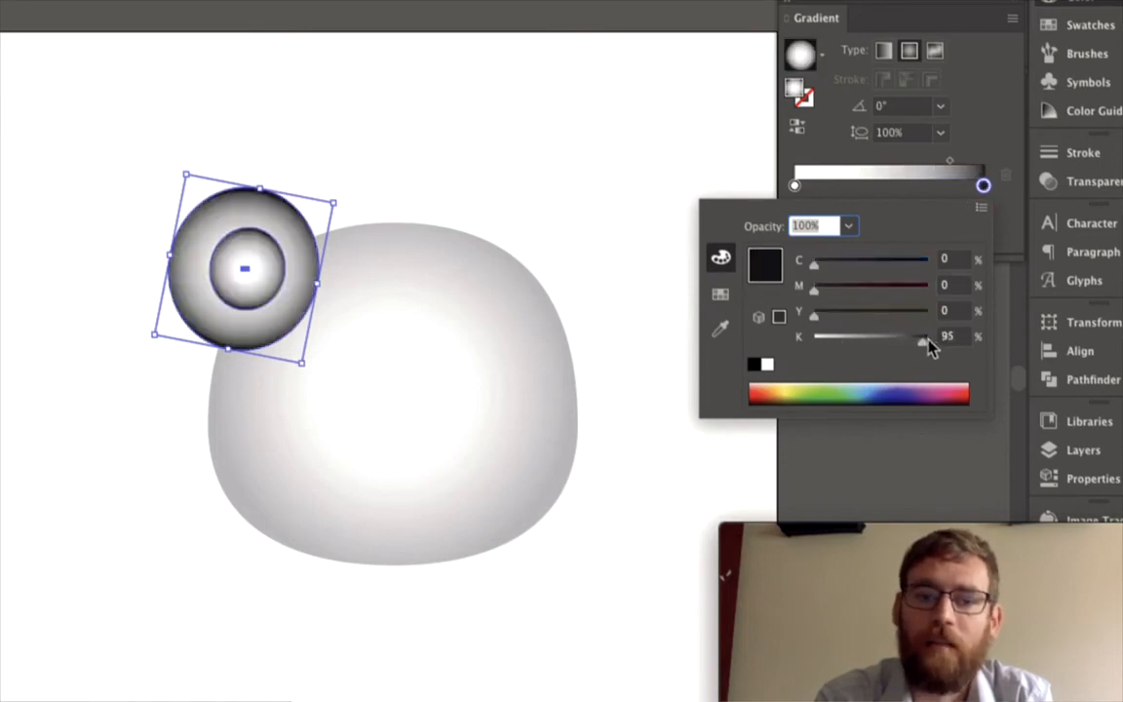
pyautogui.click(794, 186)
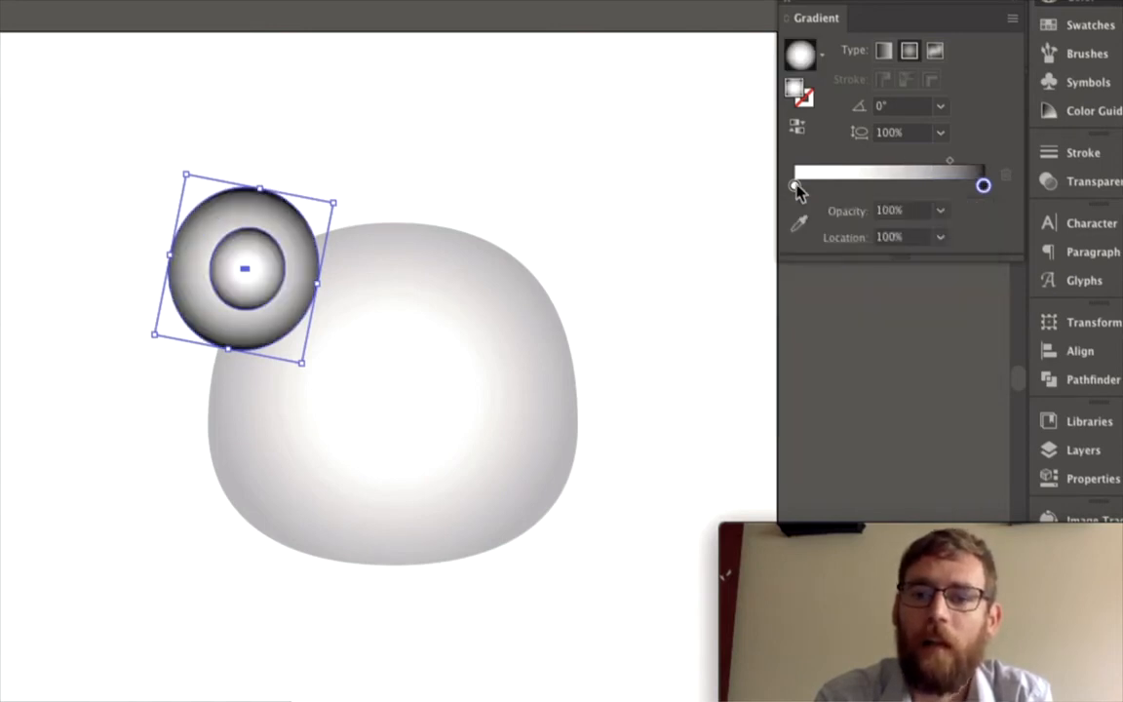
pyautogui.doubleClick(794, 186)
pyautogui.moveTo(875, 346); pyautogui.dragTo(899, 349)
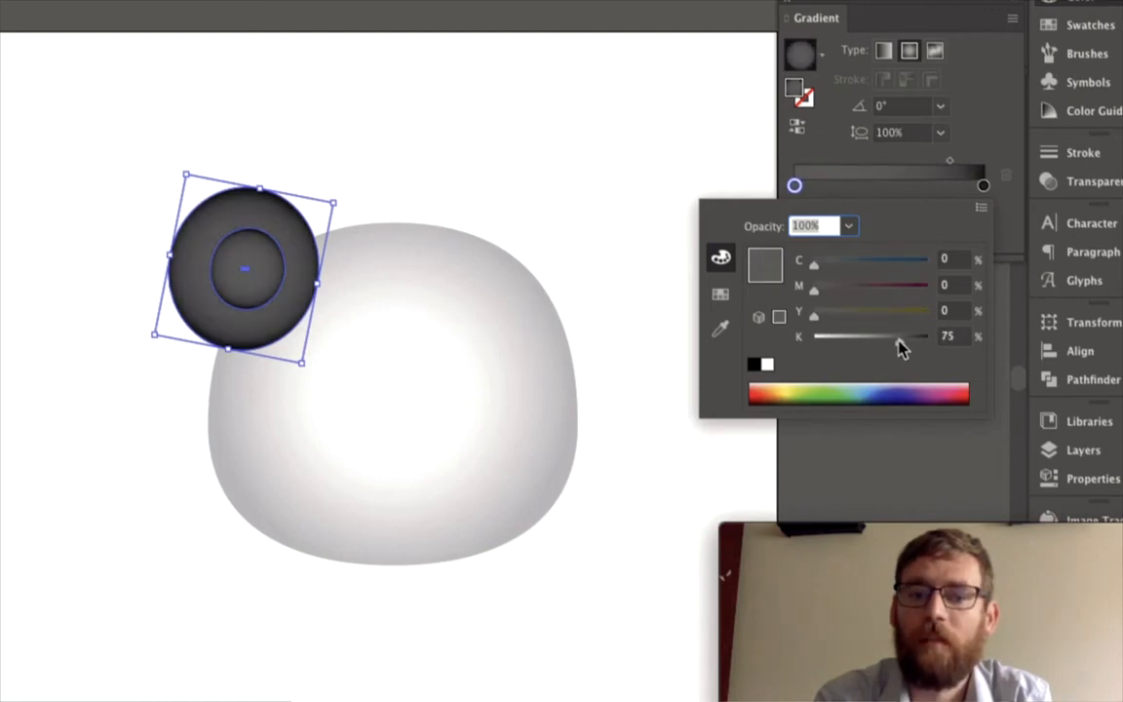
pyautogui.click(574, 208)
pyautogui.click(574, 209)
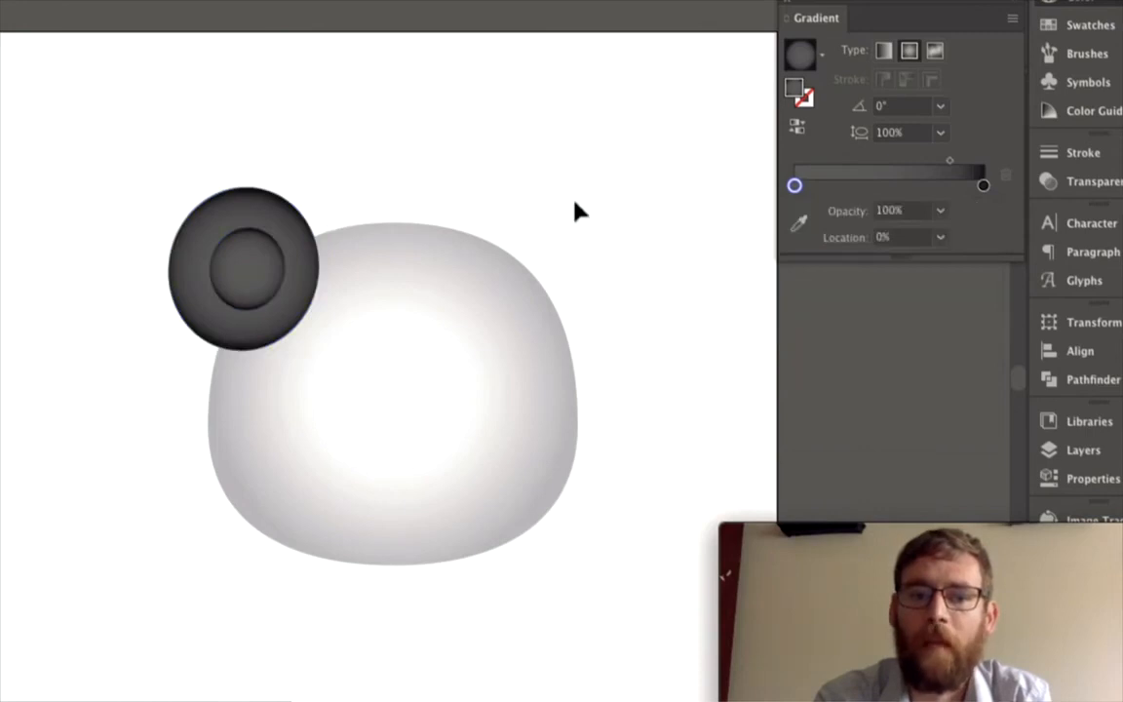
# Step: Send both ear ellipses behind the head and move their gradient midpoint inward to about 38%
pyautogui.moveTo(191, 164); pyautogui.dragTo(249, 249)
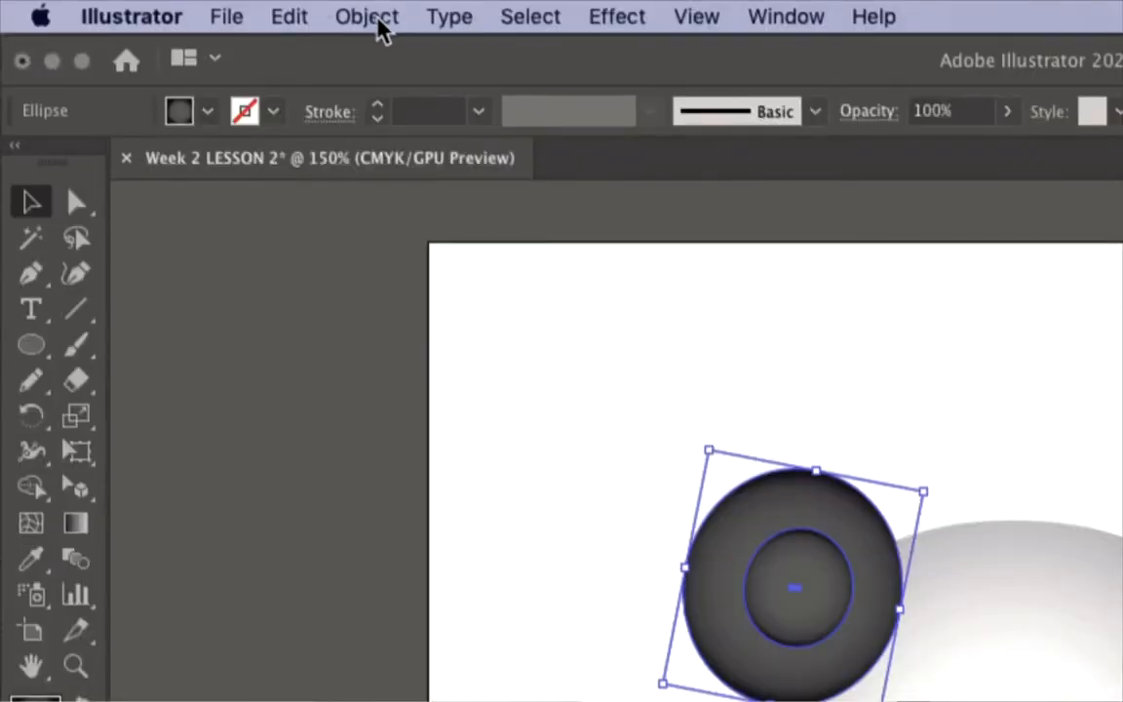
pyautogui.click(372, 19)
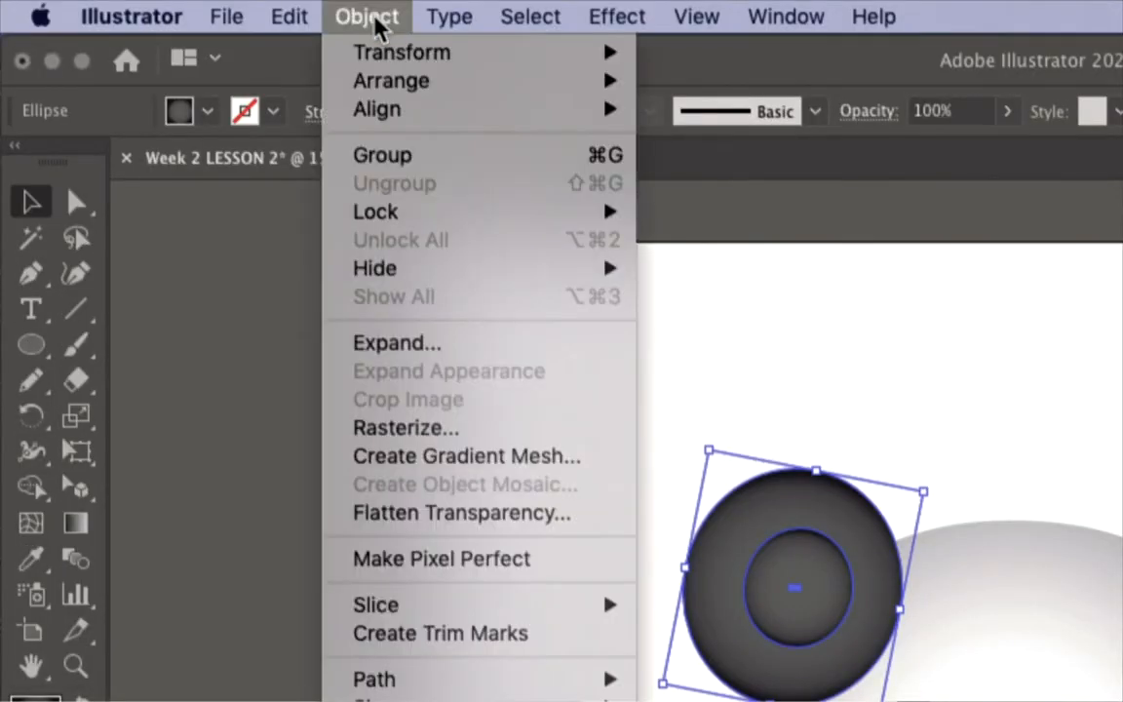
pyautogui.moveTo(609, 81)
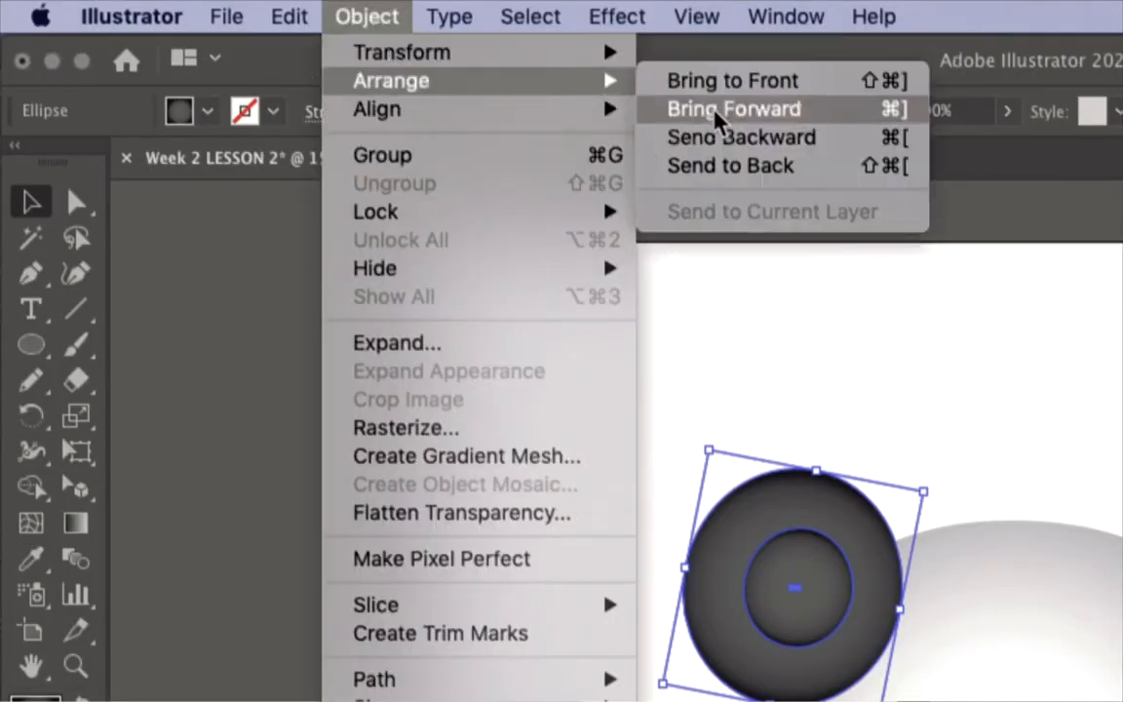
pyautogui.click(734, 168)
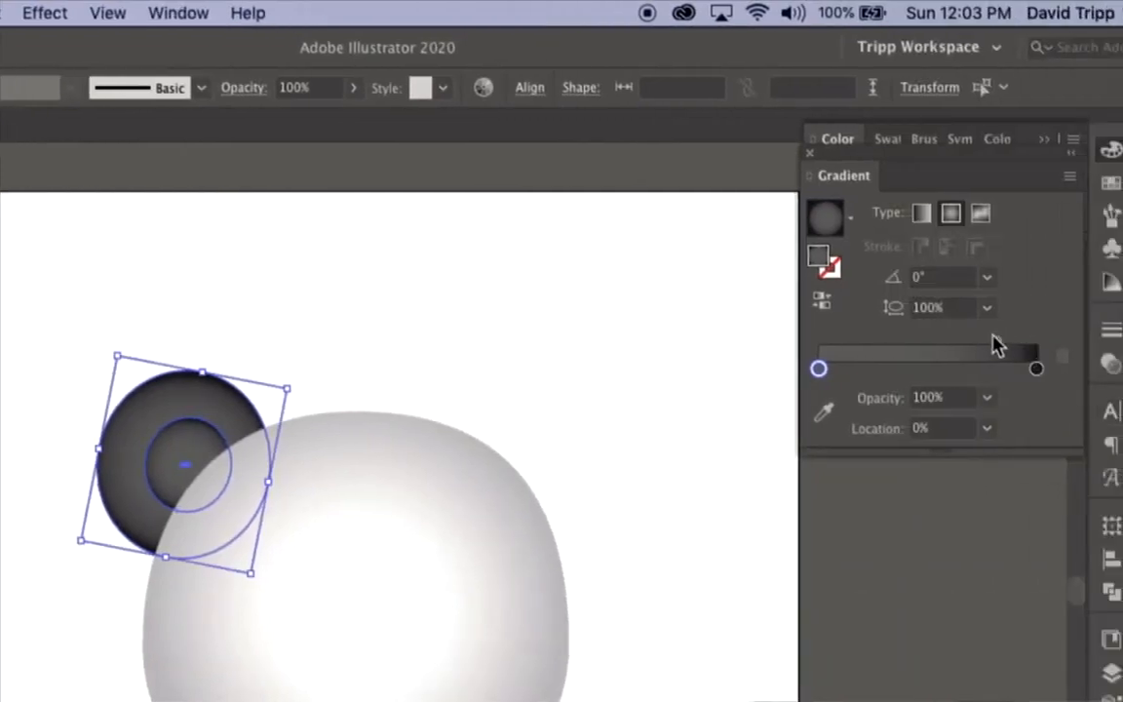
pyautogui.moveTo(997, 343); pyautogui.dragTo(903, 350)
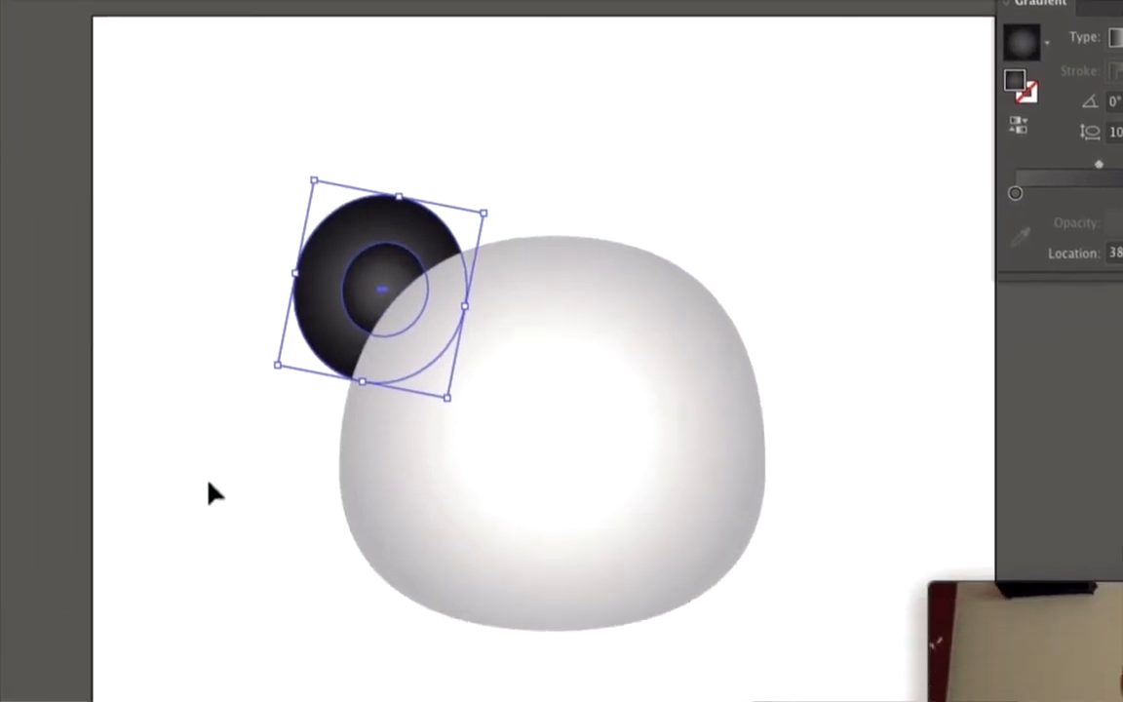
pyautogui.click(208, 596)
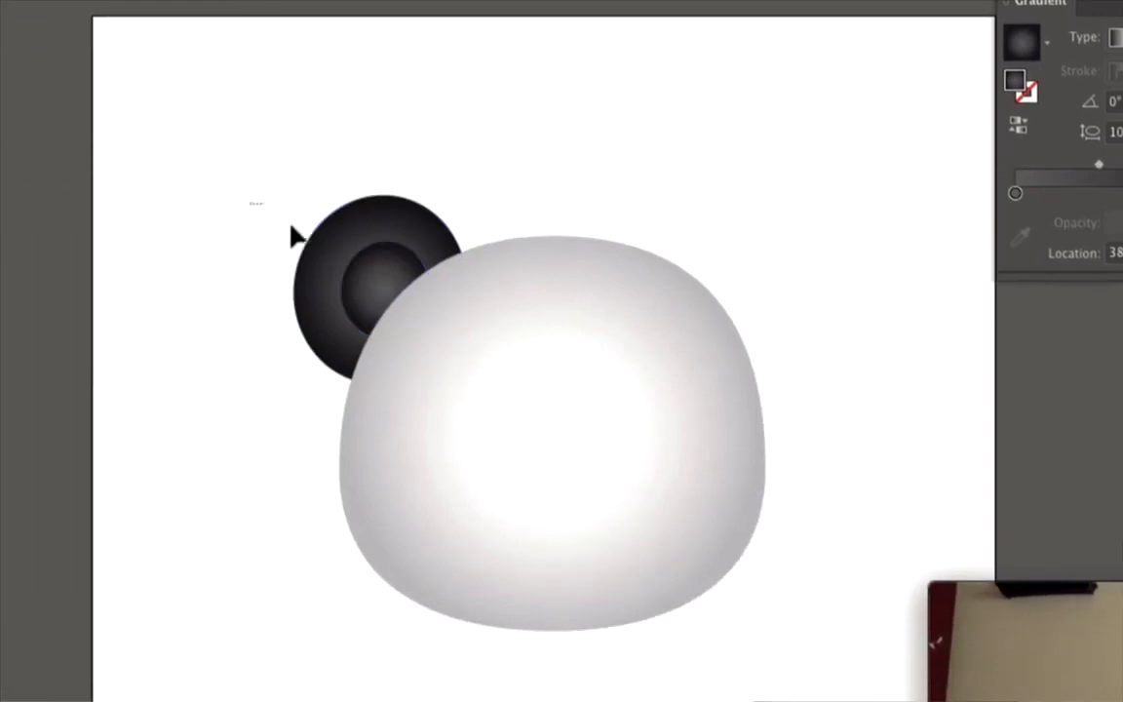
# Step: Reflect a copy of both ear ellipses across the vertical axis and place it as the right ear
pyautogui.moveTo(250, 201); pyautogui.dragTo(376, 295)
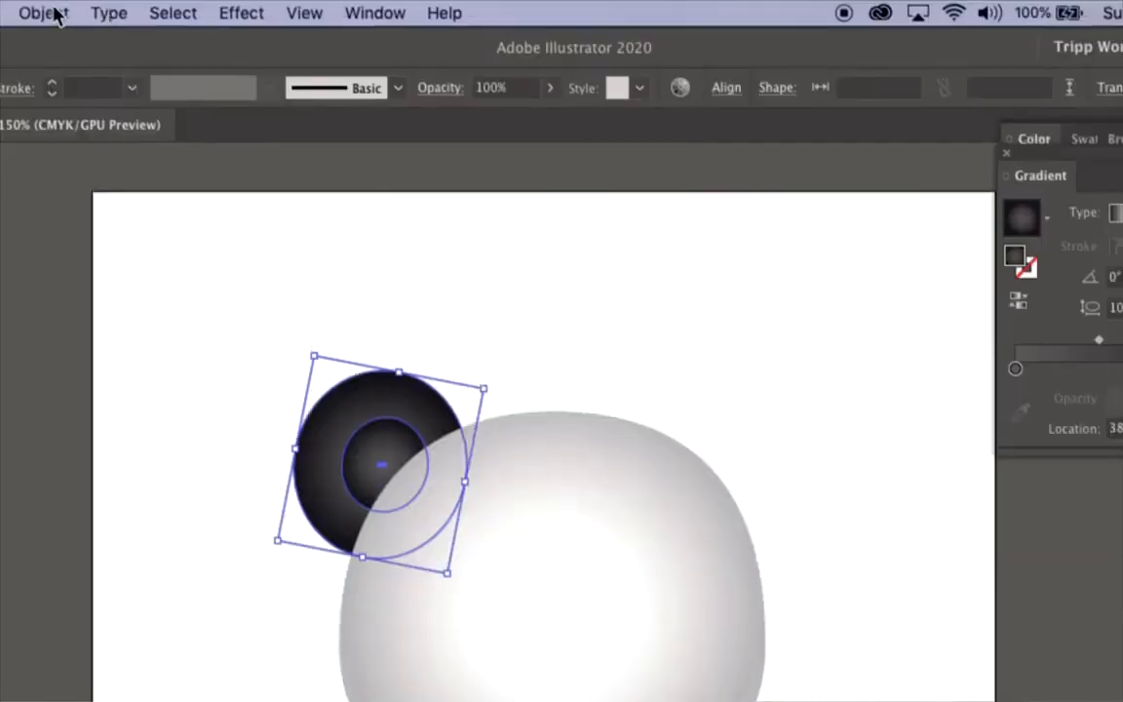
pyautogui.click(48, 12)
pyautogui.moveTo(66, 49)
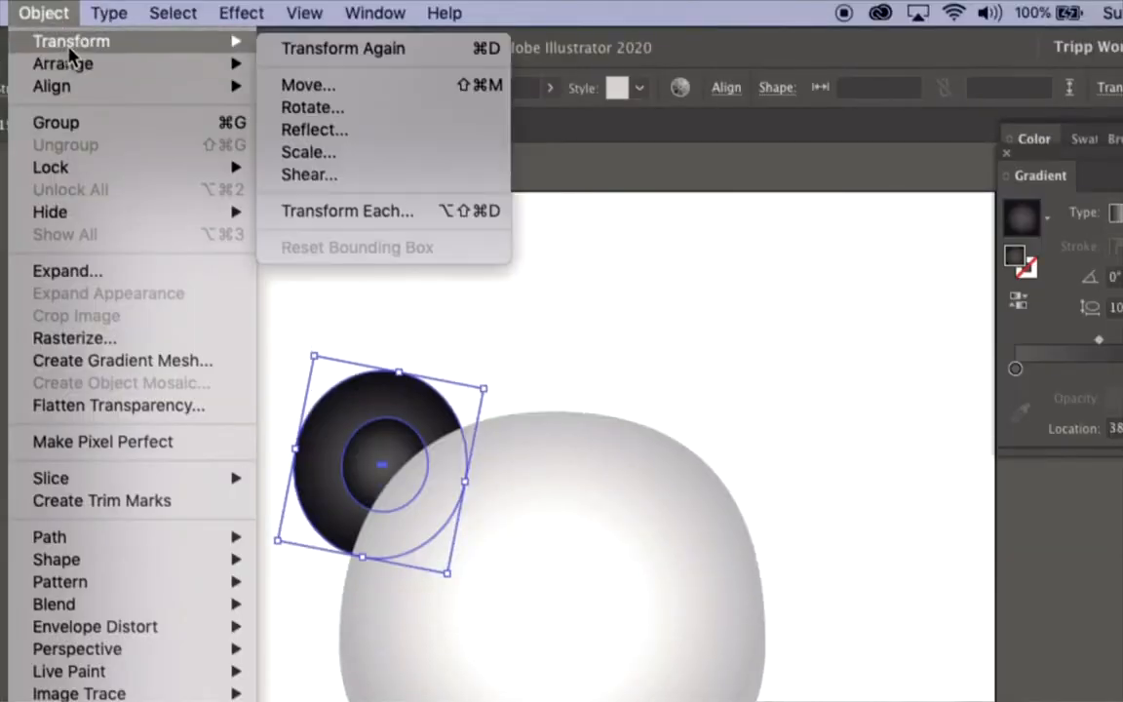
pyautogui.click(313, 130)
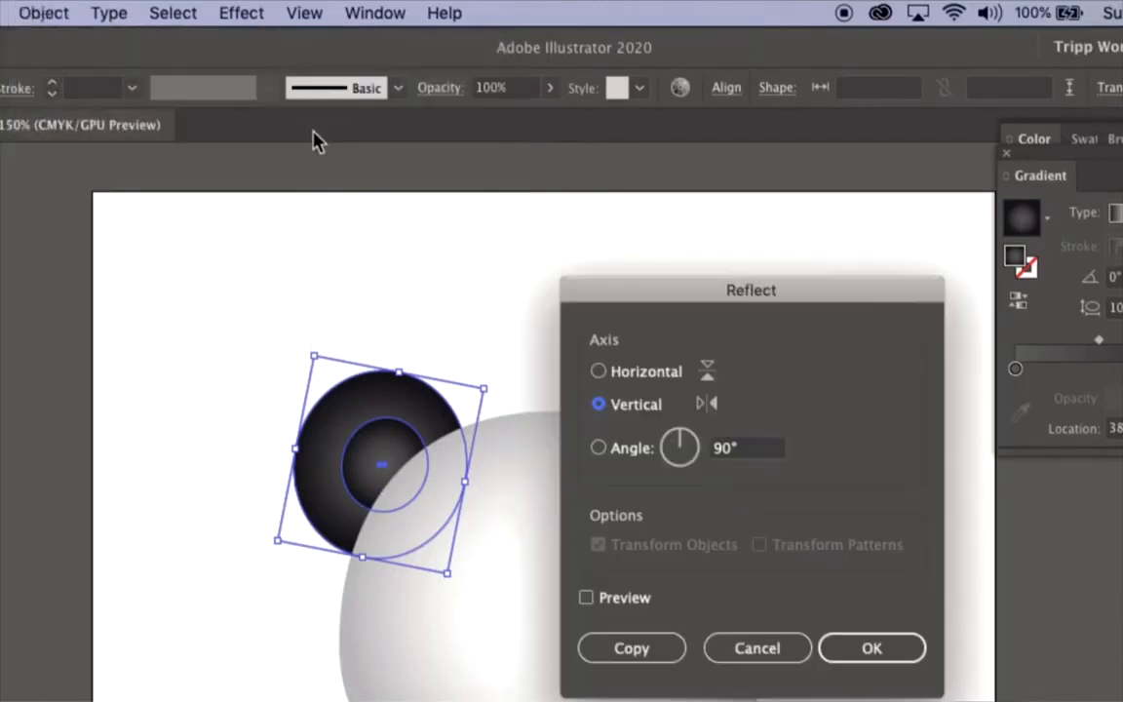
pyautogui.click(632, 649)
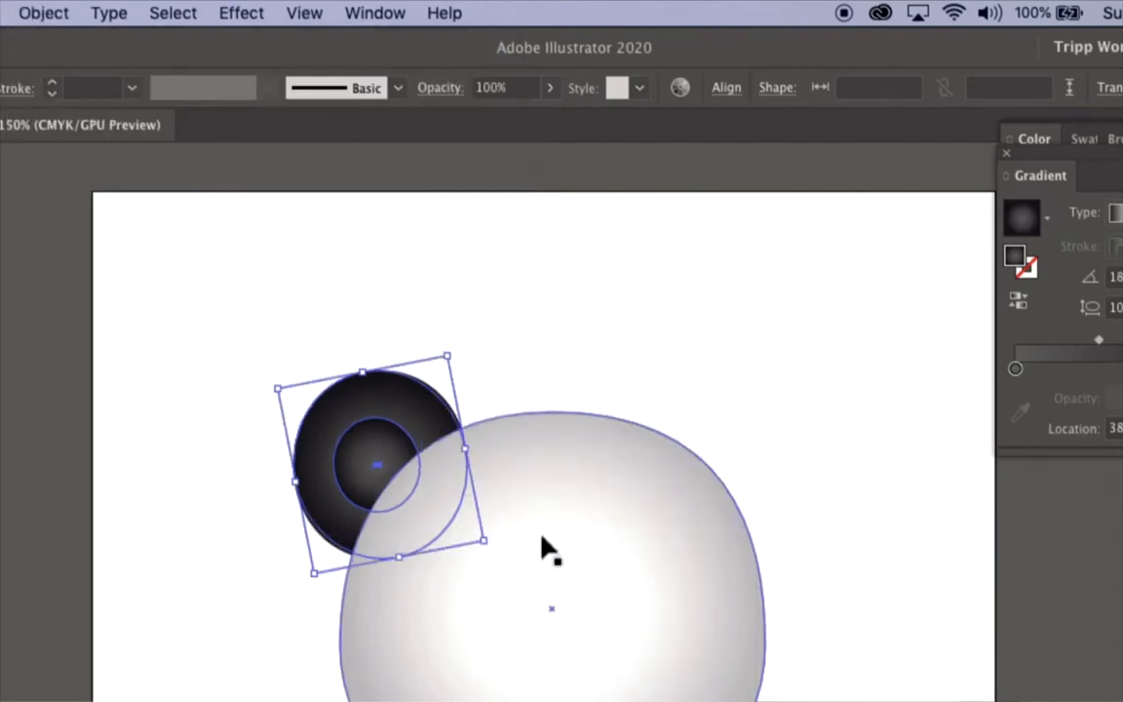
pyautogui.moveTo(389, 401); pyautogui.dragTo(707, 396)
pyautogui.click(539, 333)
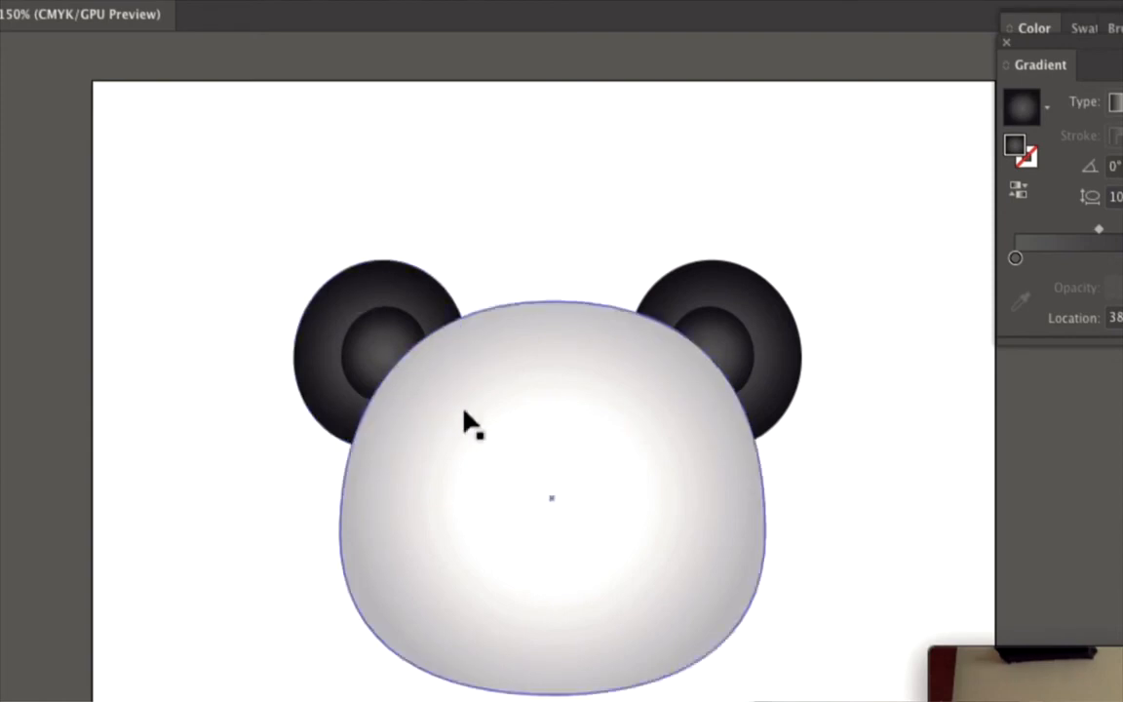
pyautogui.click(376, 350)
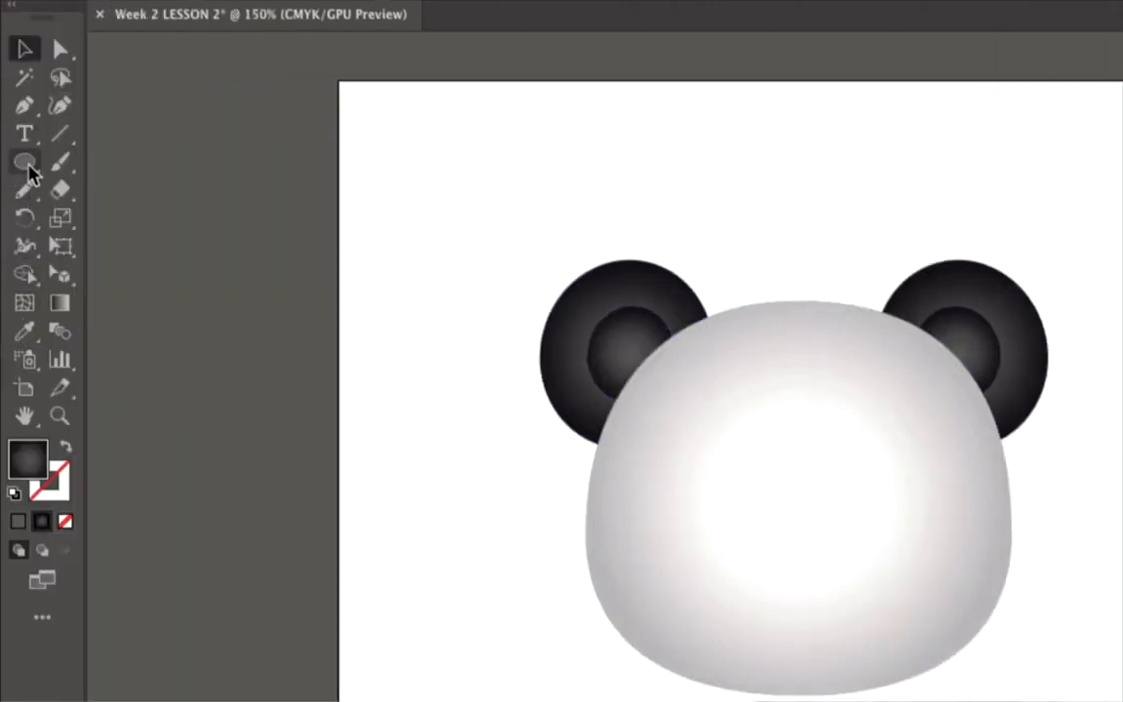
# Step: Draw an upright ellipse about 0.7 in tall as an eye patch and position it on the upper left of the face
pyautogui.click(25, 162)
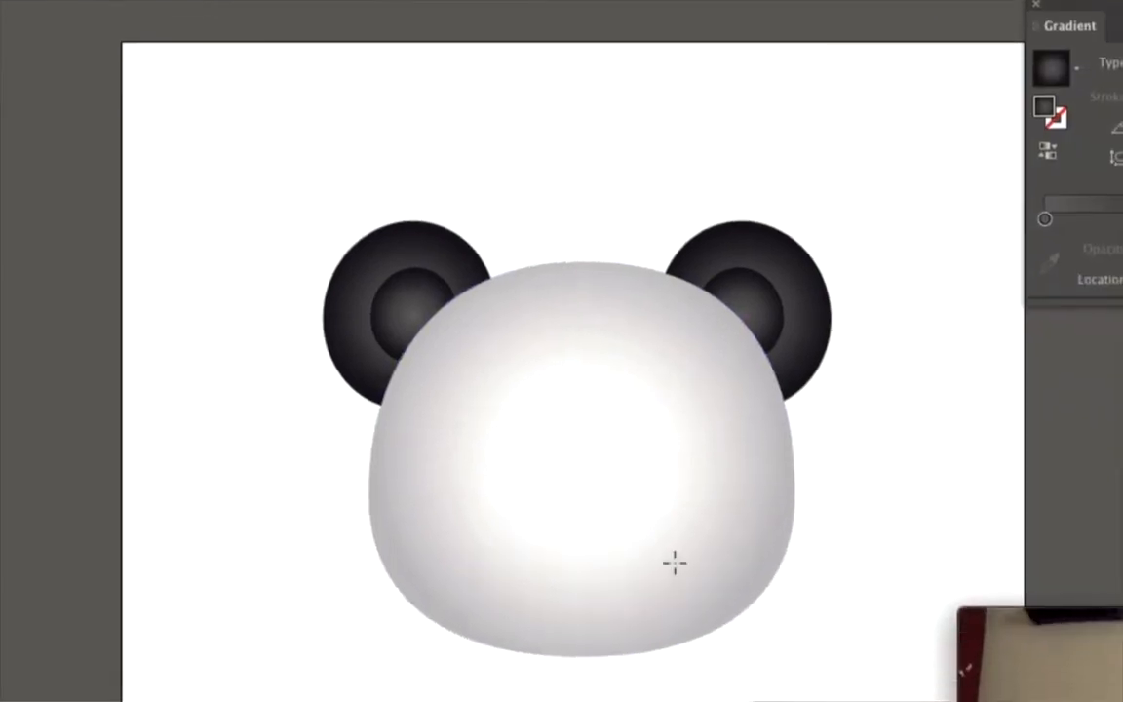
pyautogui.moveTo(456, 361); pyautogui.dragTo(571, 514)
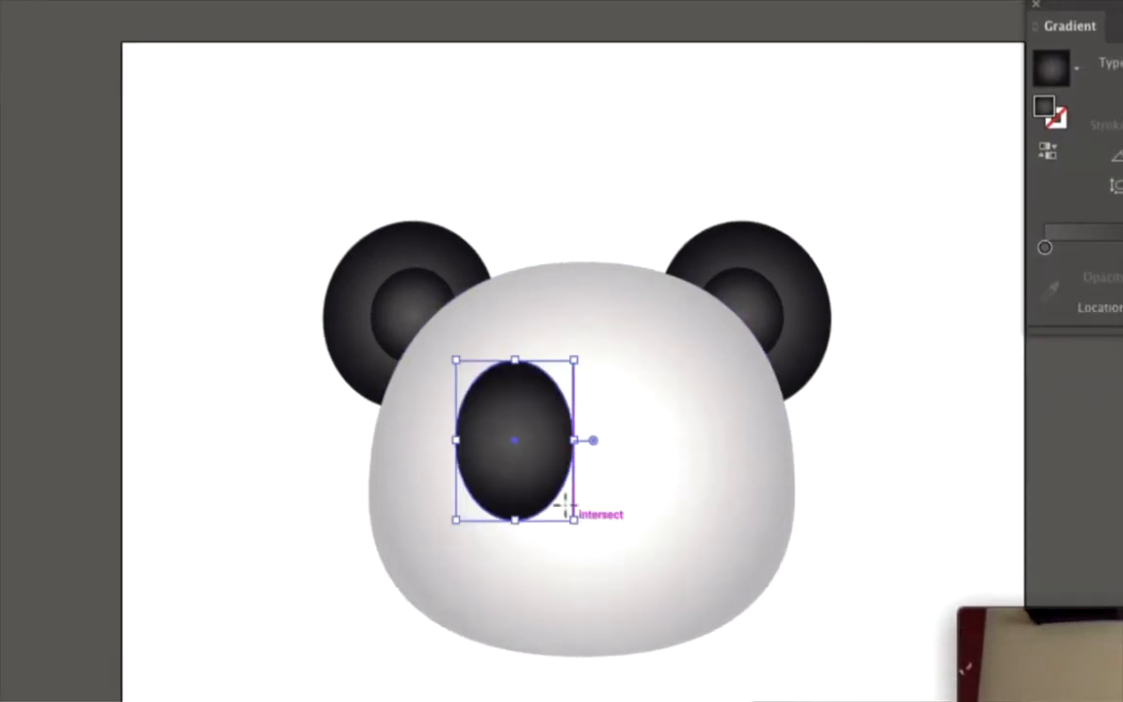
pyautogui.moveTo(518, 421); pyautogui.dragTo(497, 393)
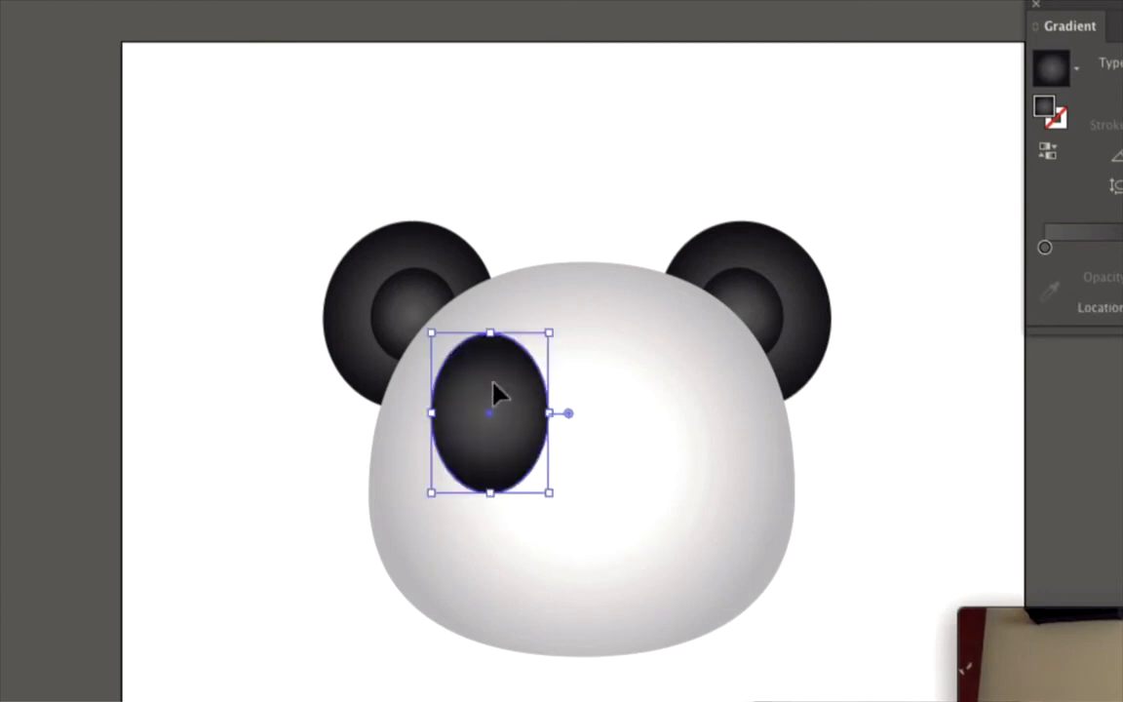
# Step: Skew the eye patch by nudging its top anchor right to about X 1.69 in and its bottom anchor four nudges left
pyautogui.press('a')
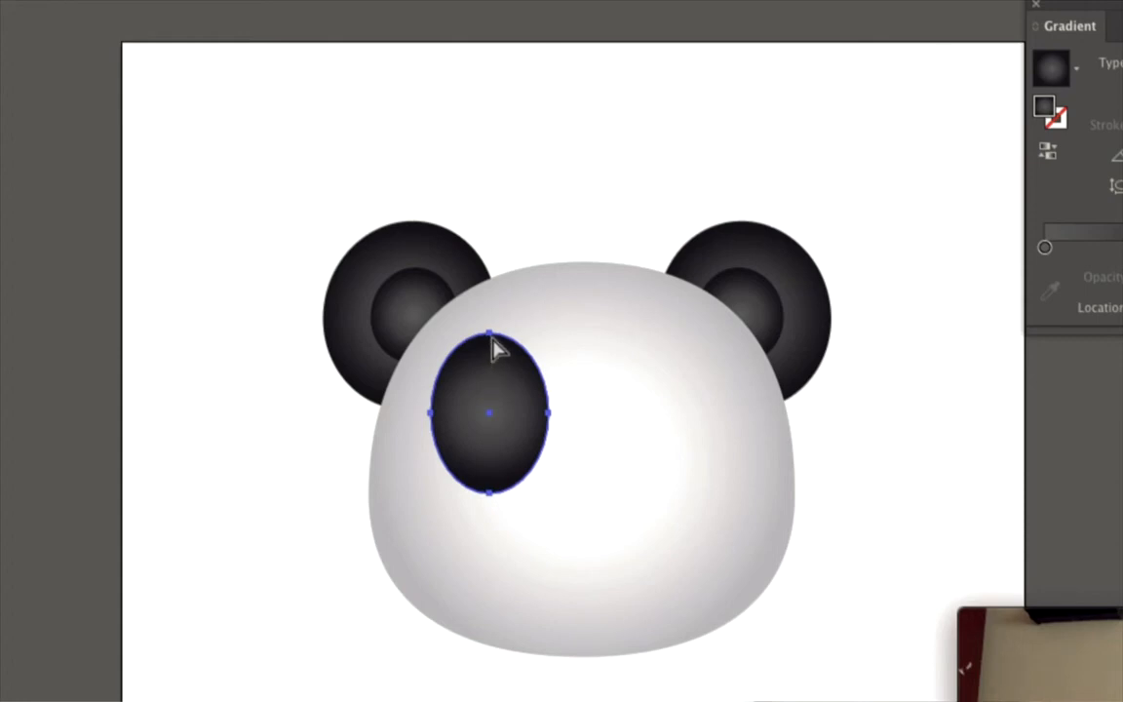
pyautogui.click(490, 335)
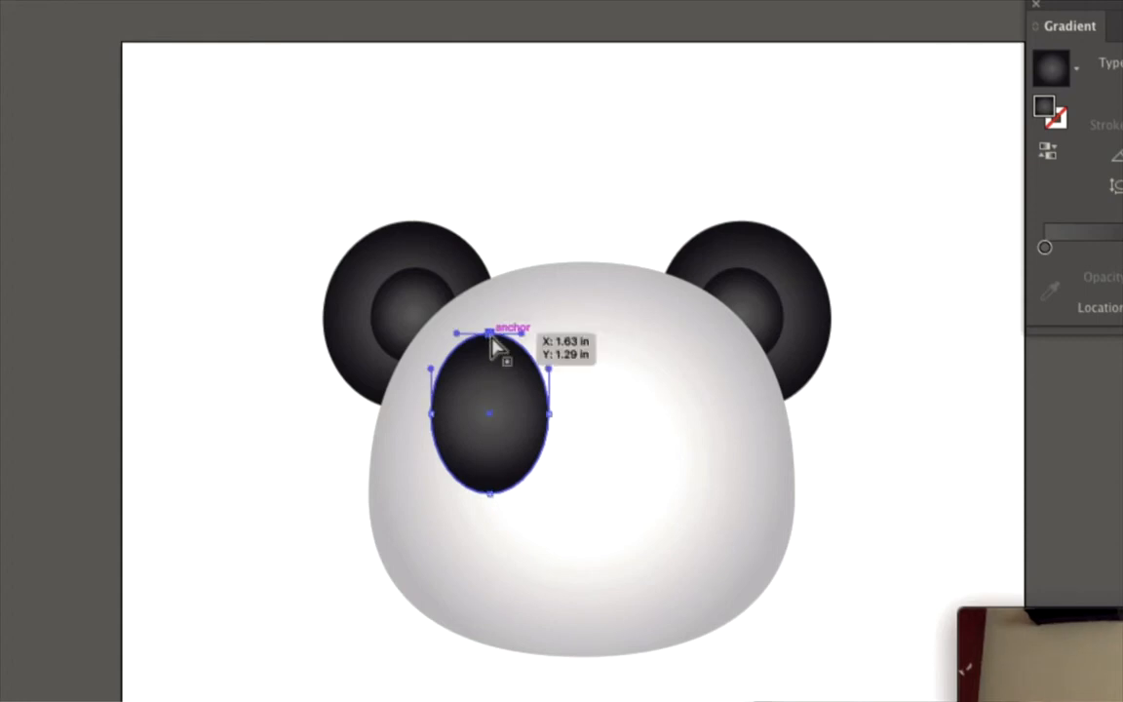
pyautogui.press('Right')
pyautogui.press('Right')
pyautogui.press('Right')
pyautogui.press('Right')
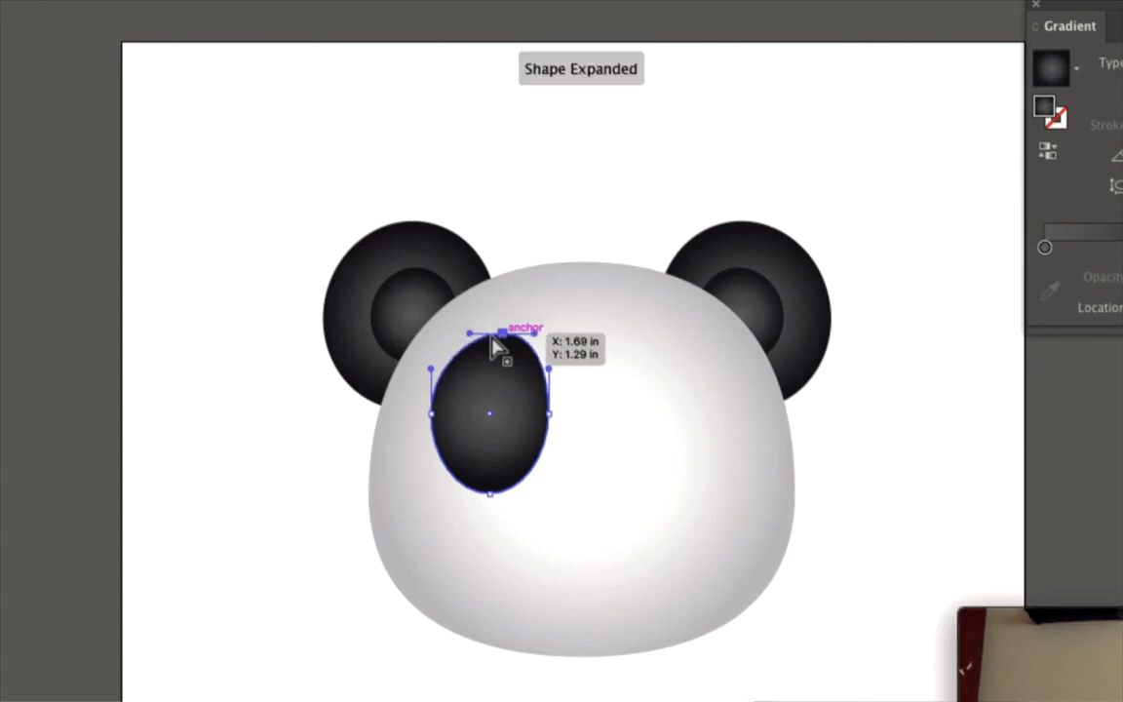
pyautogui.click(489, 493)
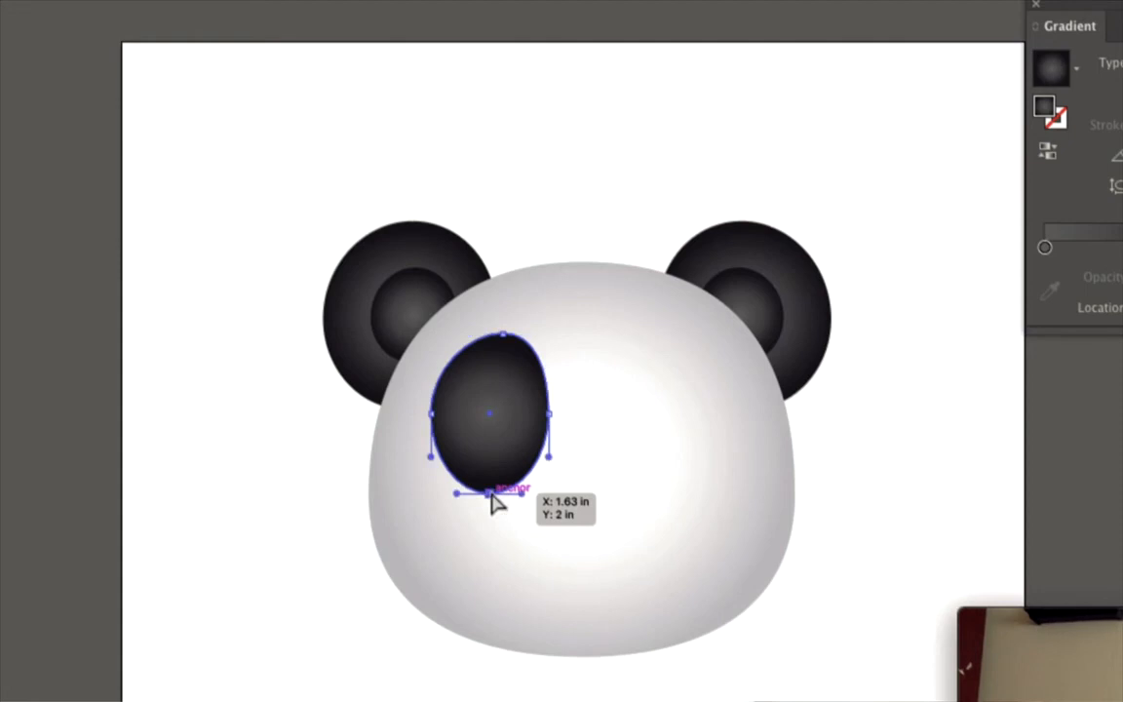
pyautogui.press('Left')
pyautogui.press('Left')
pyautogui.press('Left')
pyautogui.press('Left')
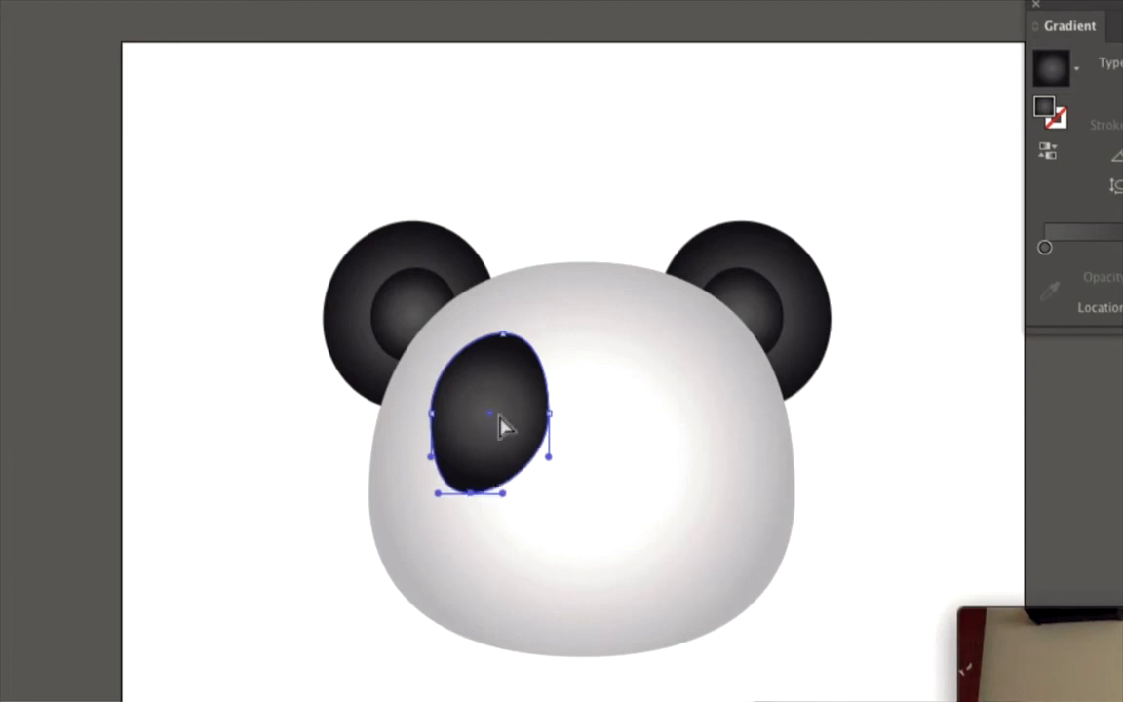
# Step: Widen the eye patch slightly by shifting its top anchor further right and its two side anchors outward
pyautogui.click(504, 338)
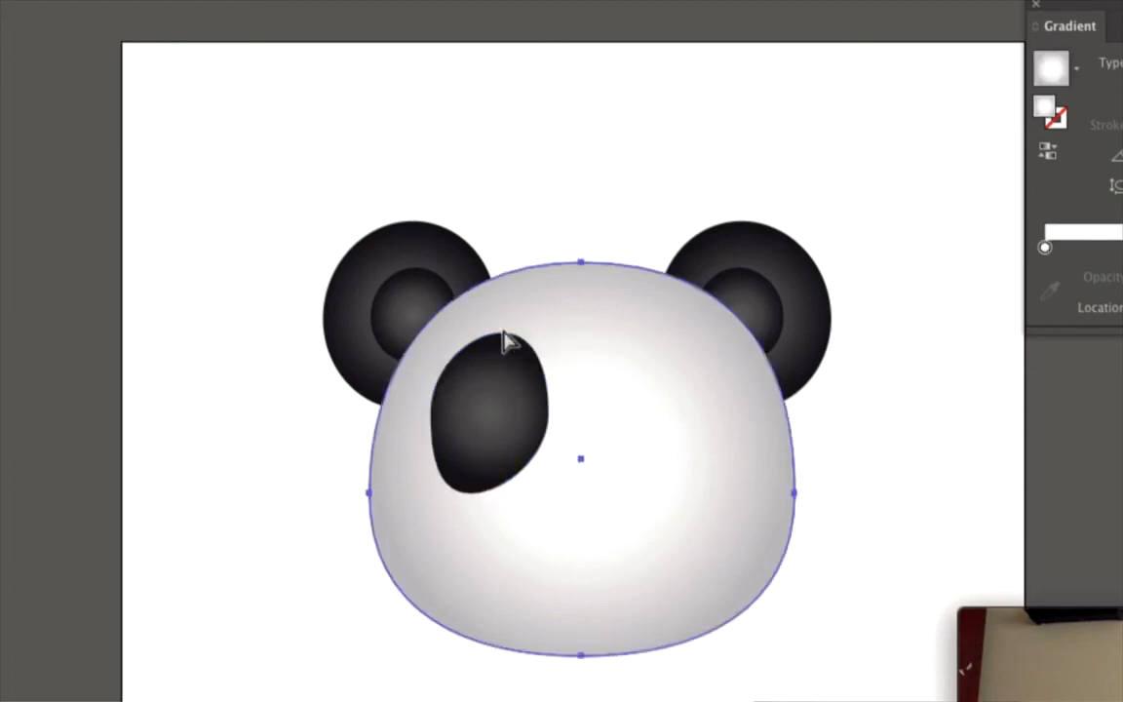
pyautogui.click(494, 389)
pyautogui.click(501, 335)
pyautogui.moveTo(503, 339); pyautogui.dragTo(511, 339)
pyautogui.moveTo(550, 417); pyautogui.dragTo(555, 427)
pyautogui.moveTo(432, 419); pyautogui.dragTo(434, 423)
pyautogui.click(221, 419)
pyautogui.click(514, 462)
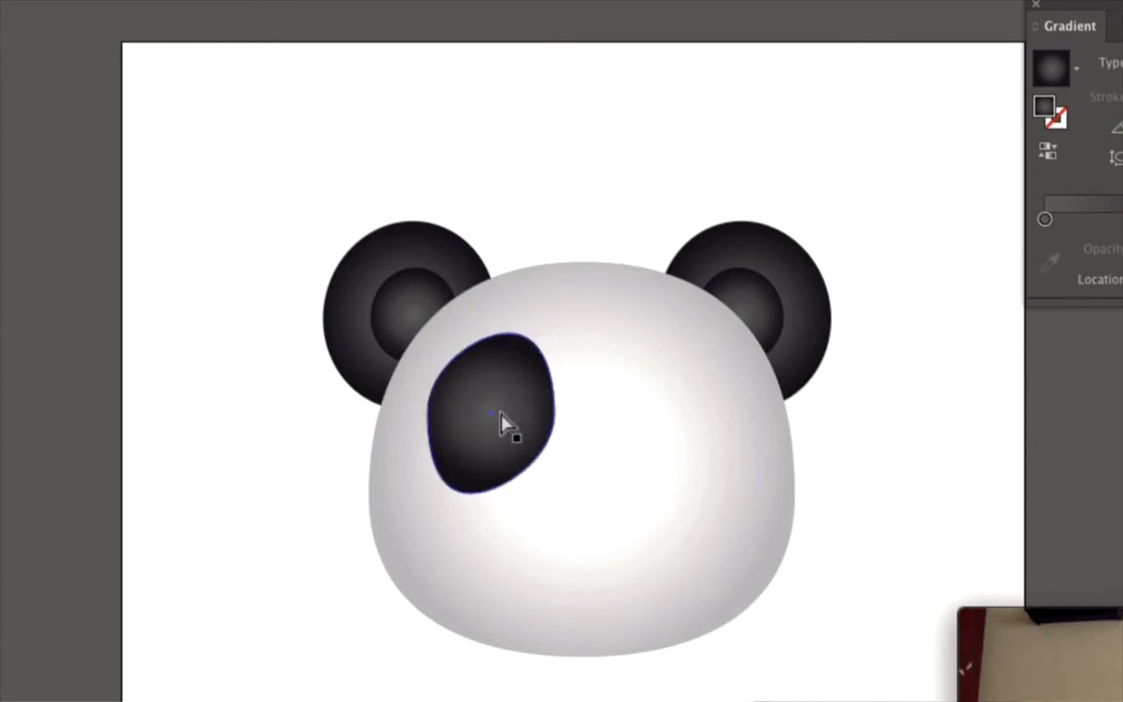
# Step: Copy the left inner-ear ellipse onto the centre of the eye patch and bring the copy to the front
pyautogui.click(500, 414)
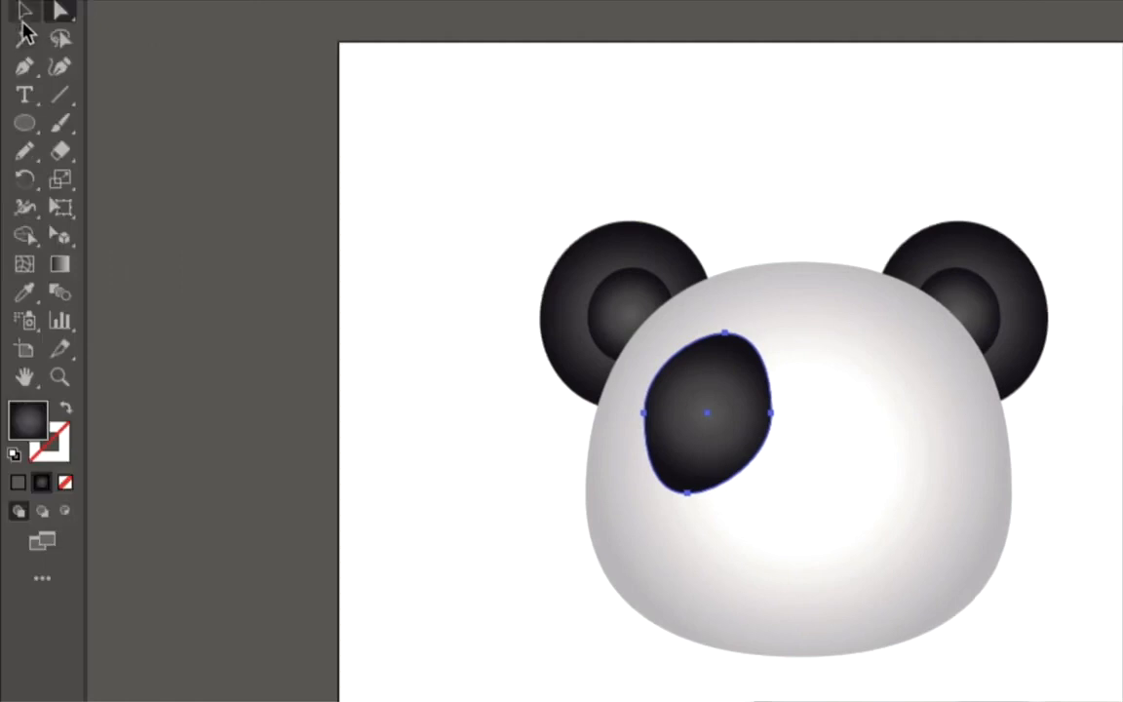
pyautogui.click(24, 12)
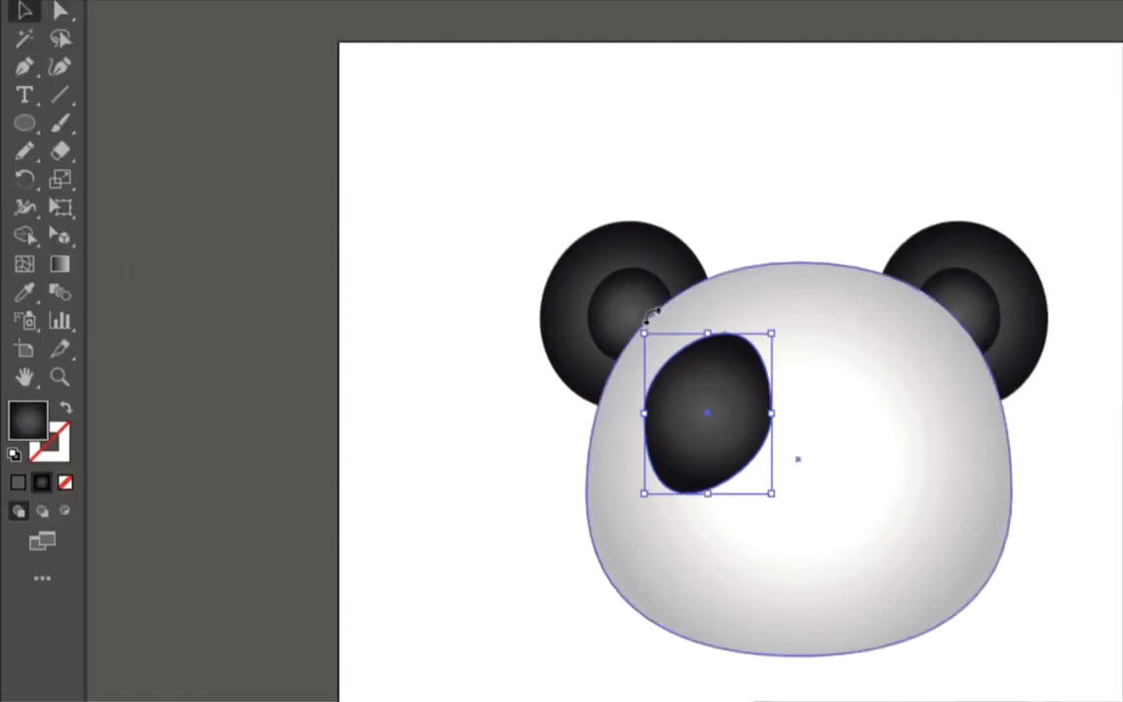
pyautogui.click(626, 312)
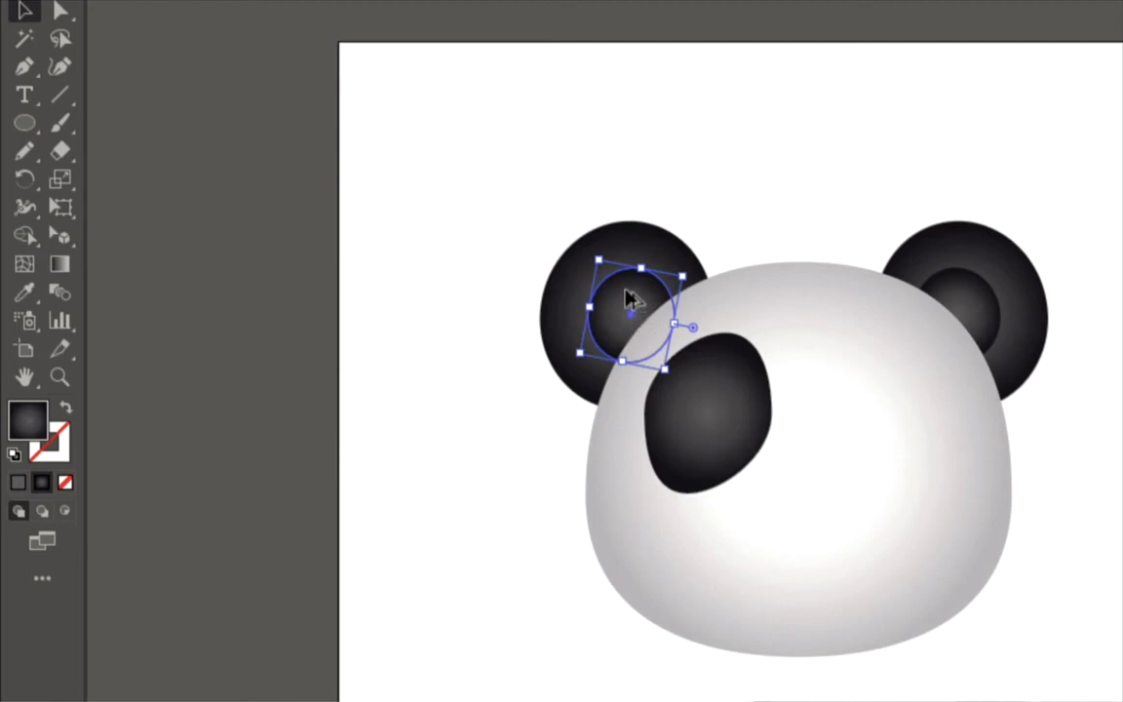
pyautogui.moveTo(628, 305); pyautogui.dragTo(704, 395)
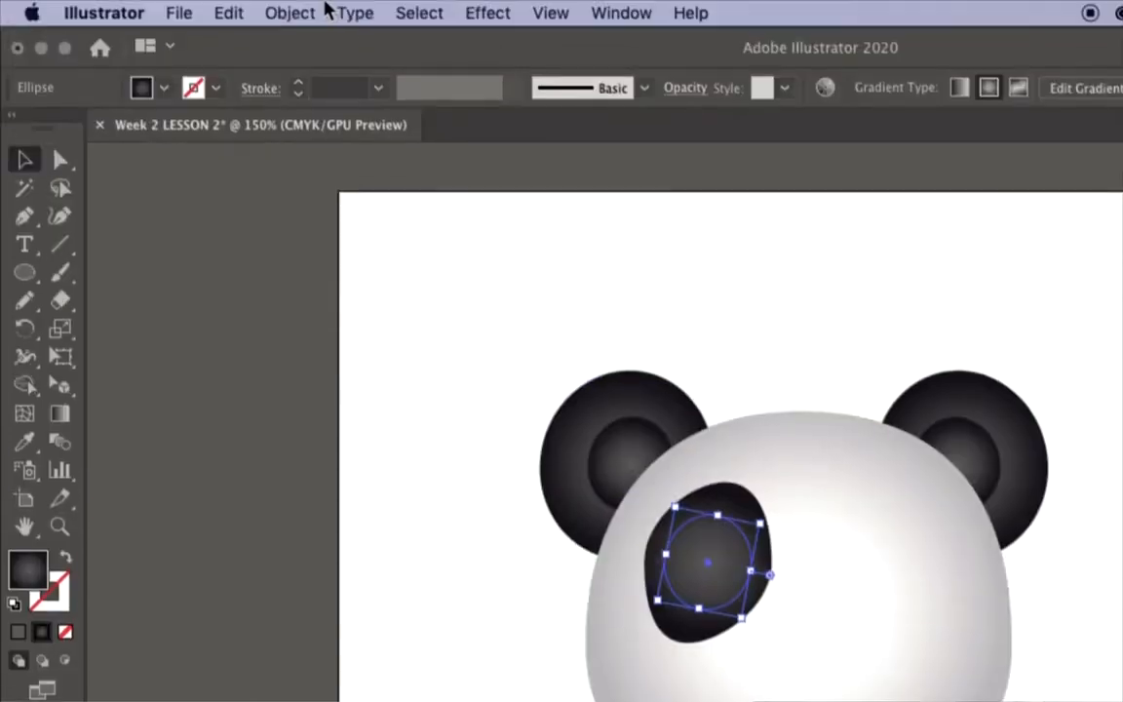
pyautogui.click(293, 13)
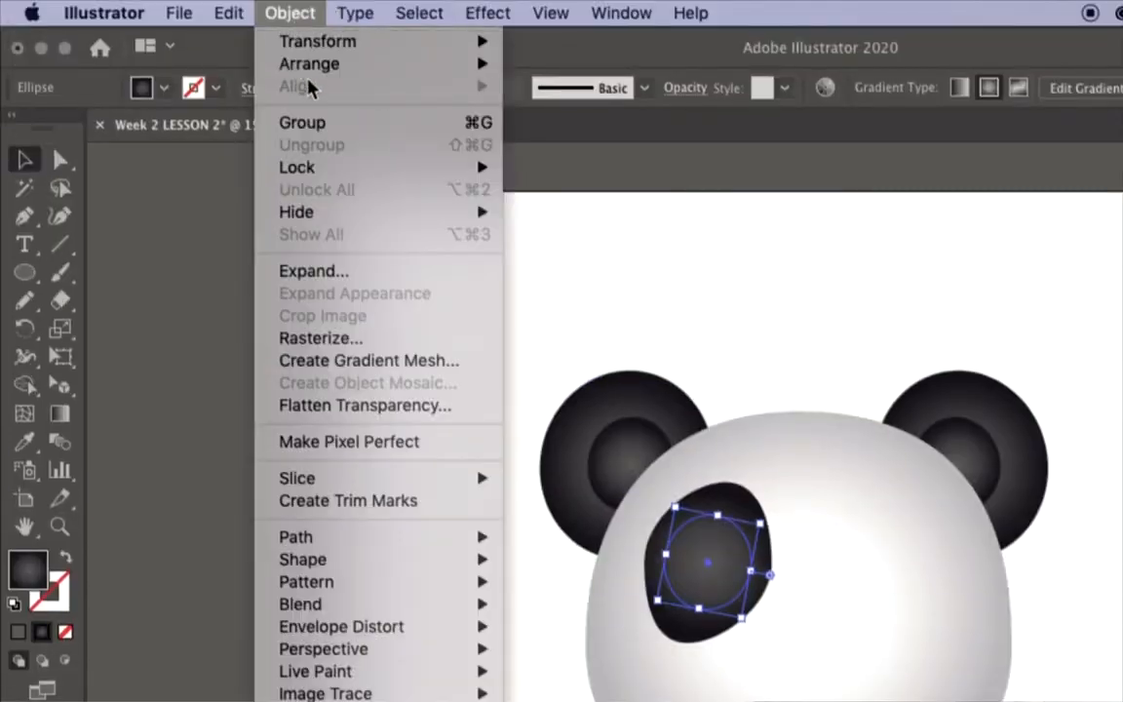
pyautogui.moveTo(331, 63)
pyautogui.click(552, 64)
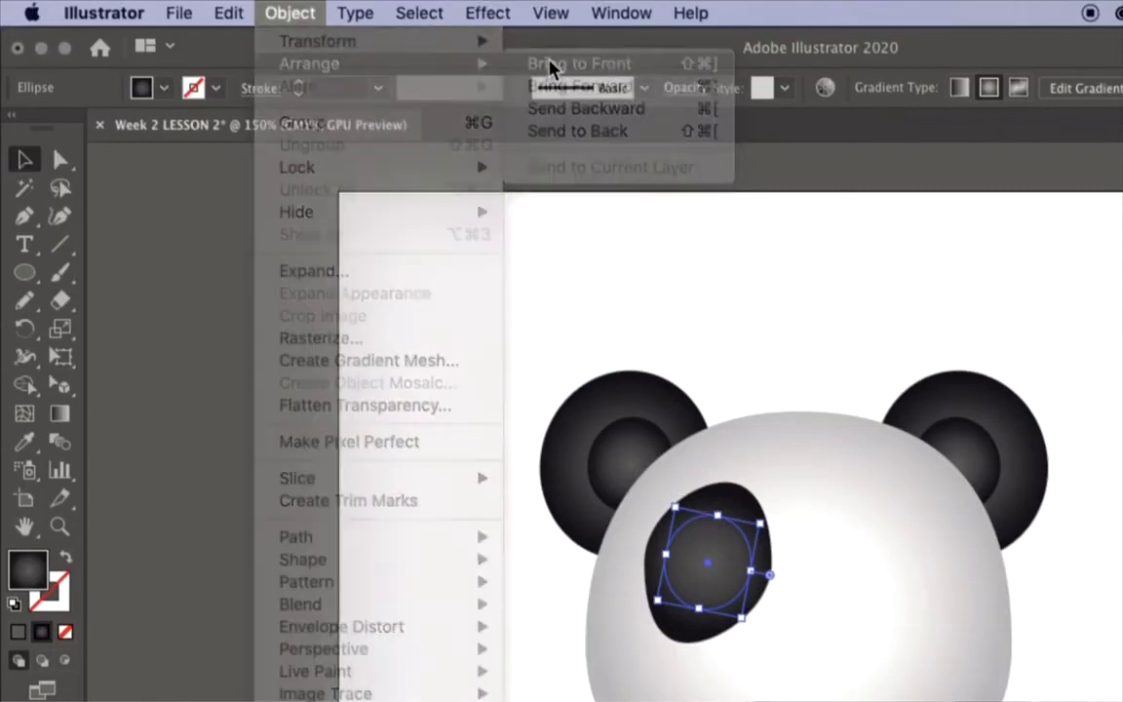
pyautogui.click(746, 375)
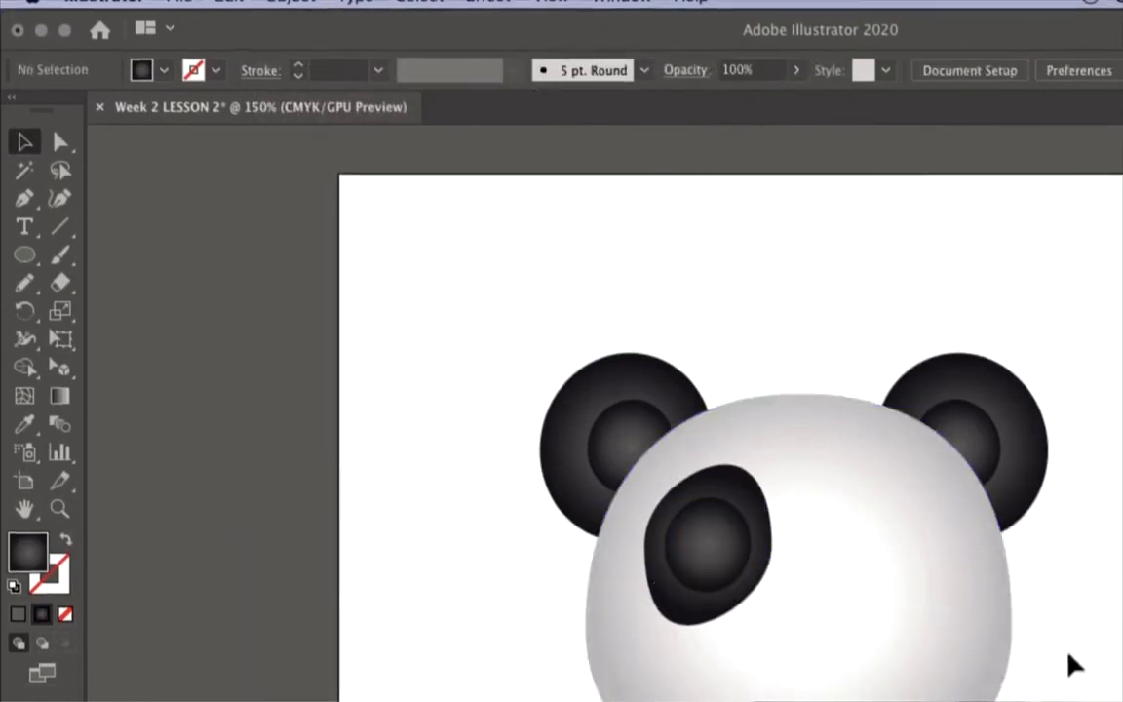
# Step: Enlarge the ellipse on the eye patch slightly from its centre, keeping its proportions
pyautogui.click(708, 546)
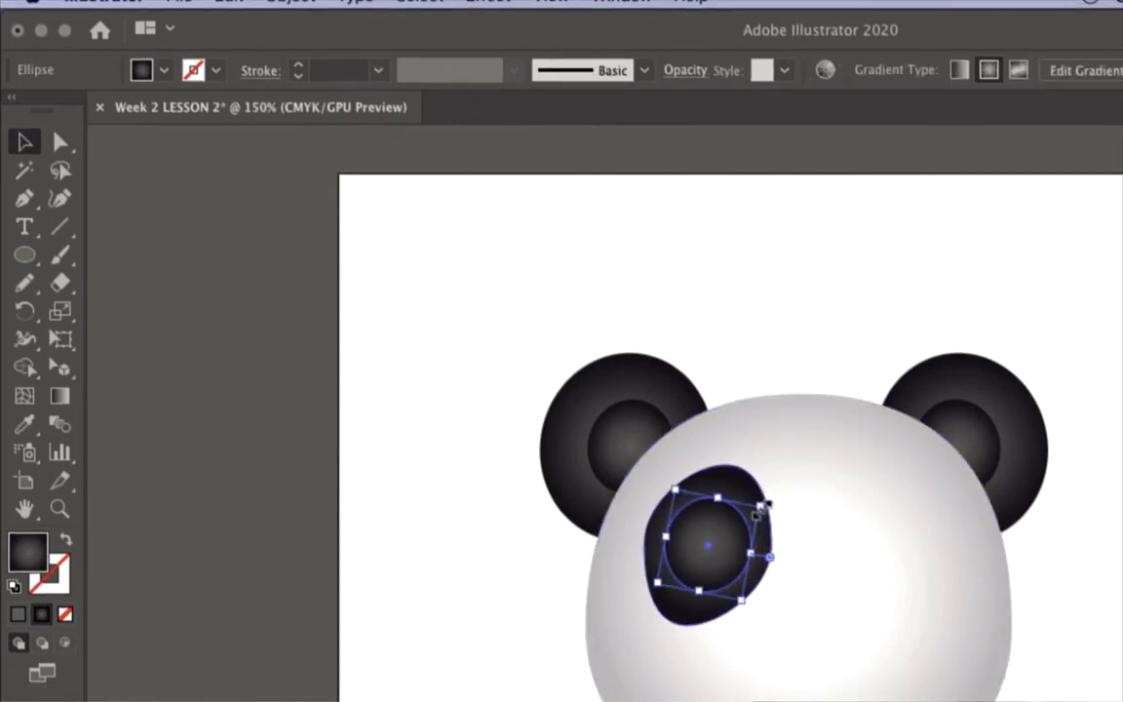
pyautogui.moveTo(759, 504); pyautogui.dragTo(770, 499)
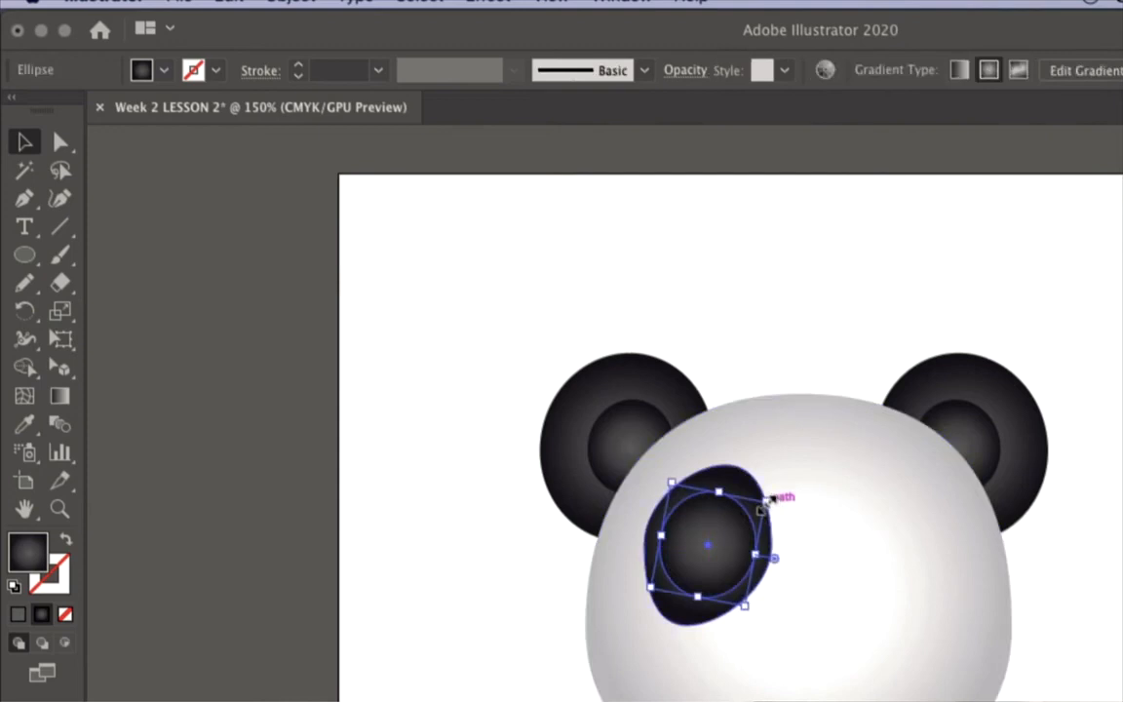
pyautogui.click(751, 353)
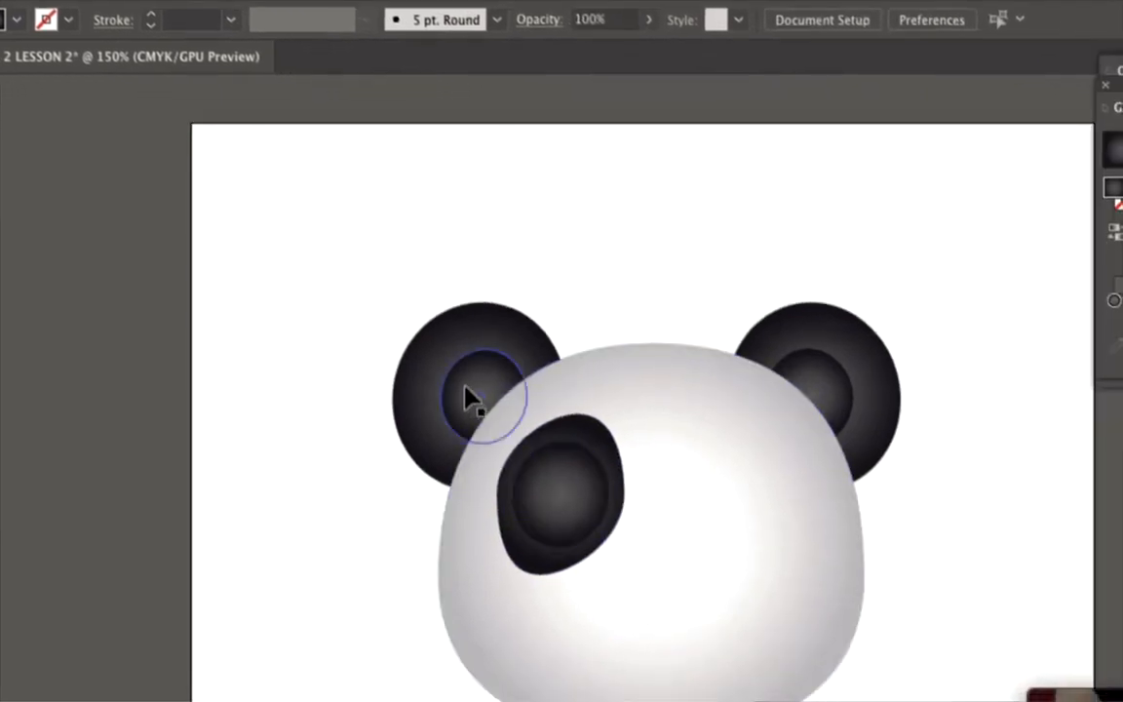
# Step: Duplicate the dark eye ellipse in place and shrink the copy slightly around its centre, leaving a dark ring around it
pyautogui.click(612, 411)
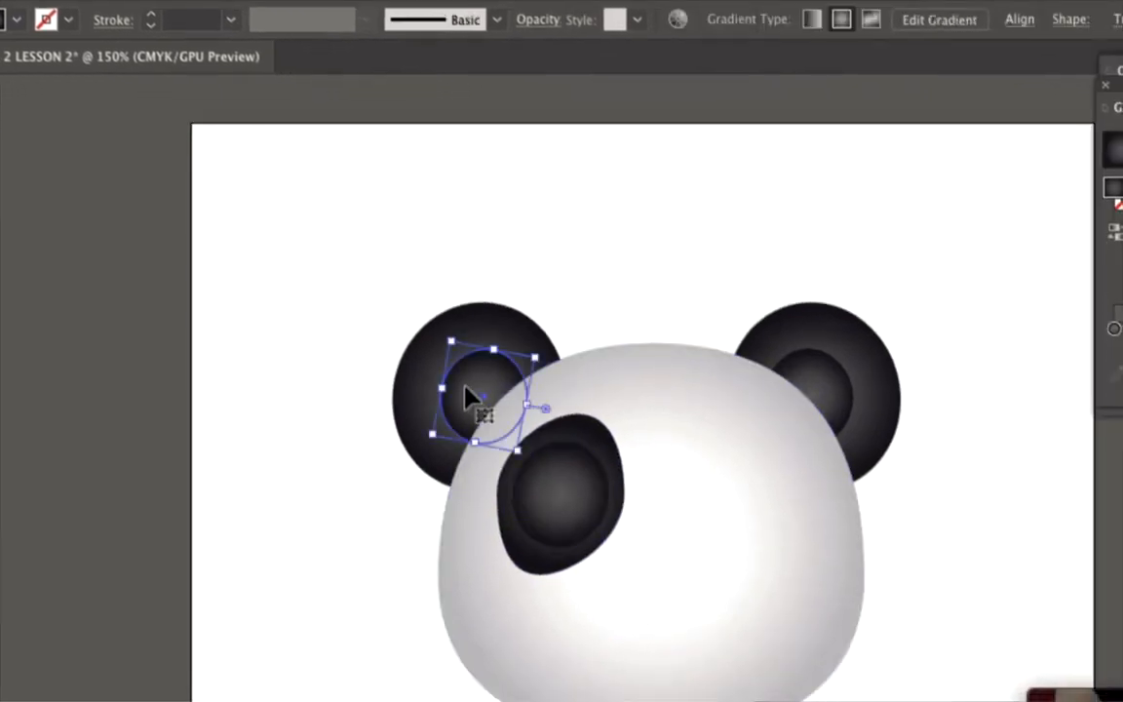
pyautogui.moveTo(468, 396); pyautogui.dragTo(539, 473)
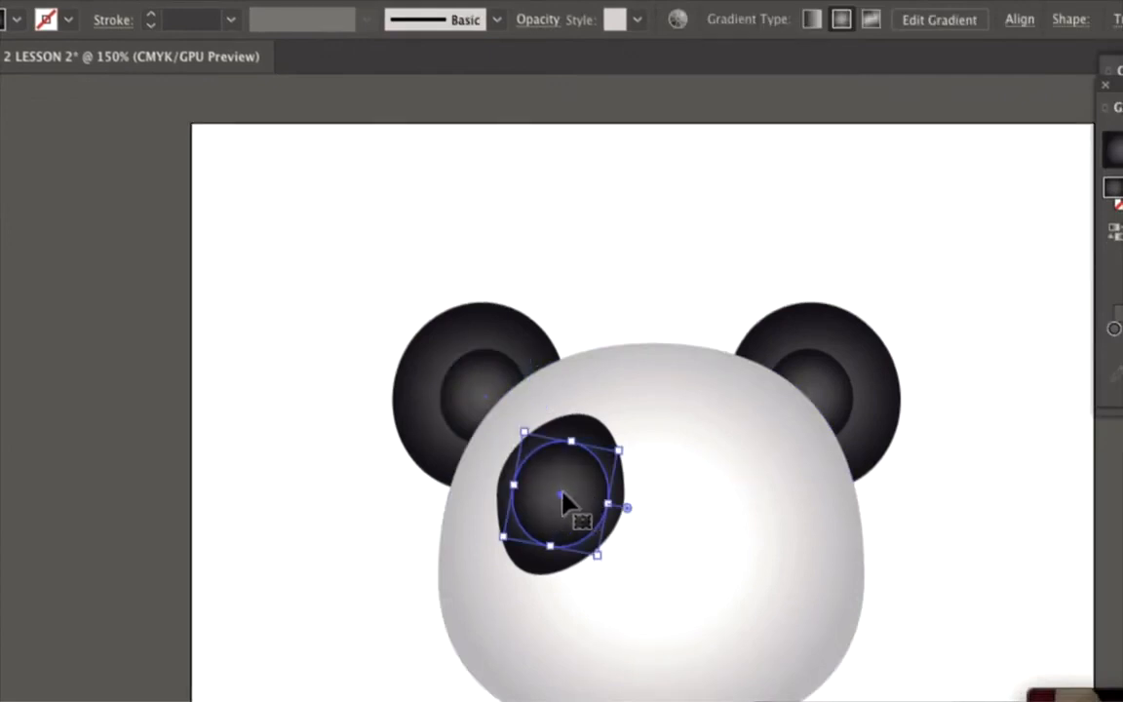
pyautogui.press('a')
pyautogui.press('v')
pyautogui.moveTo(625, 448); pyautogui.dragTo(617, 457)
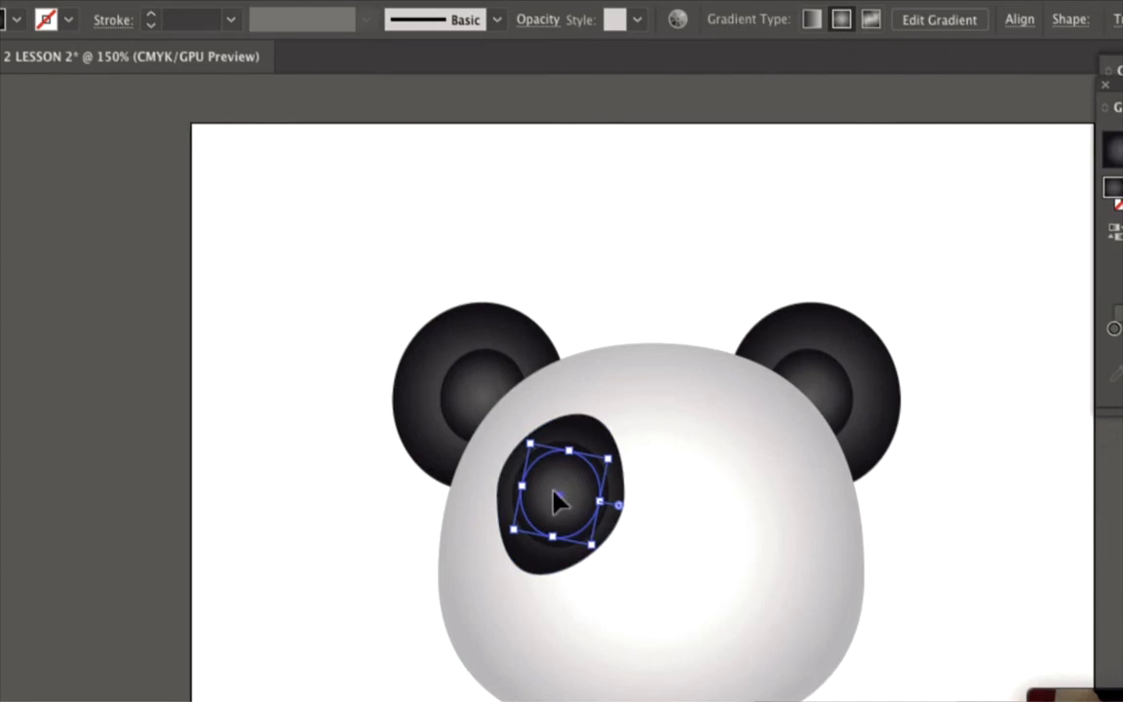
pyautogui.click(629, 282)
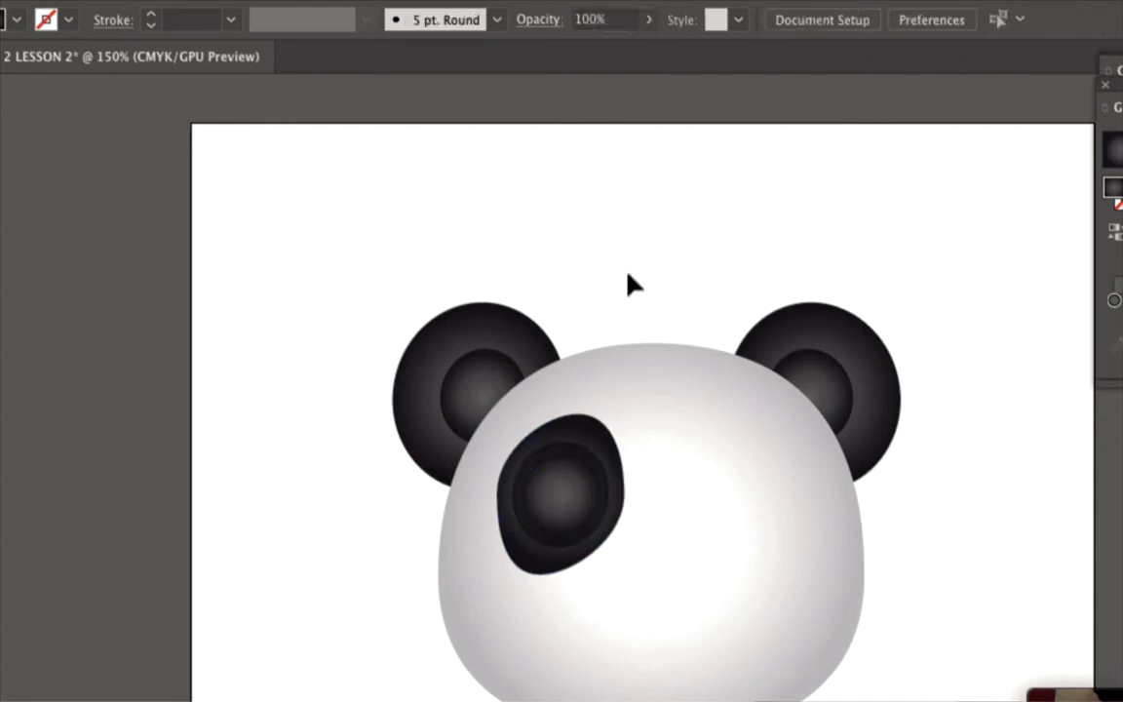
# Step: Apply the face's white-to-grey radial gradient to the smaller eye ellipse with the Eyedropper as the white of the eye
pyautogui.click(594, 476)
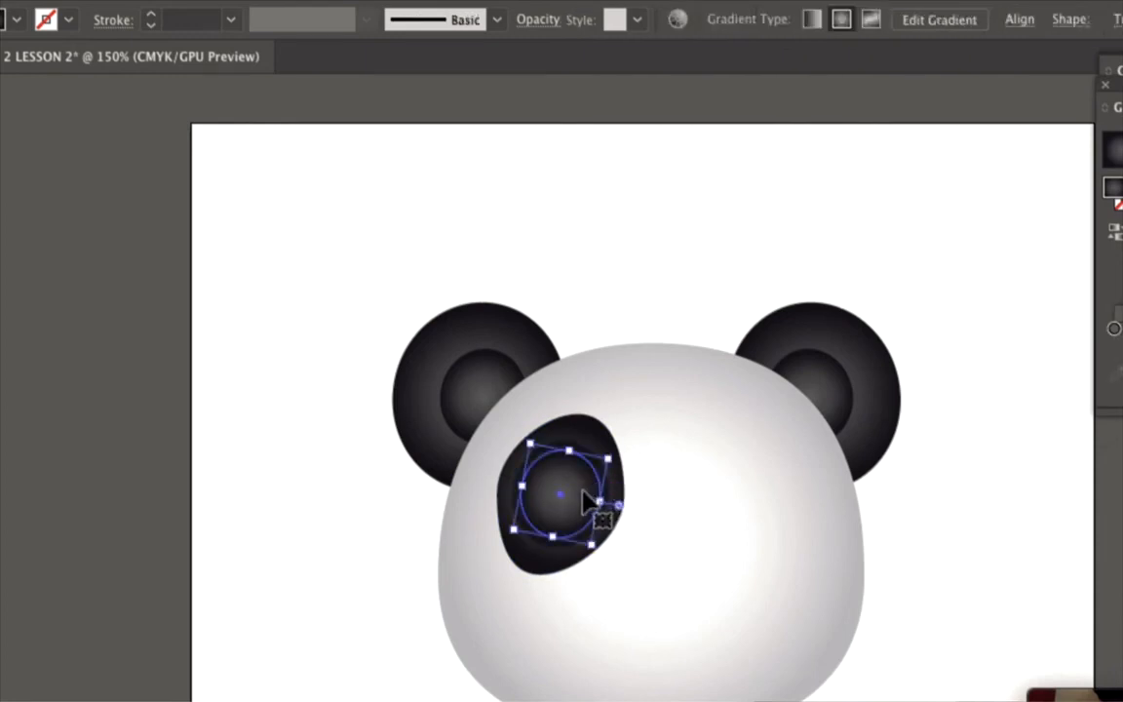
pyautogui.press('i')
pyautogui.click(715, 429)
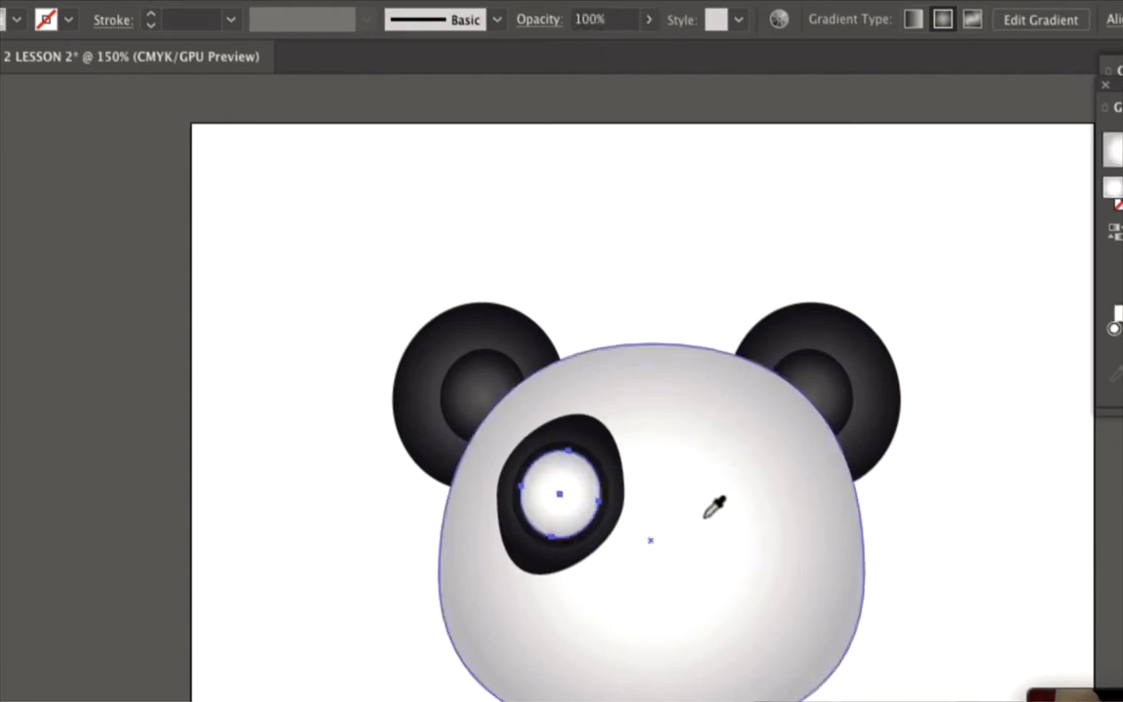
pyautogui.press('v')
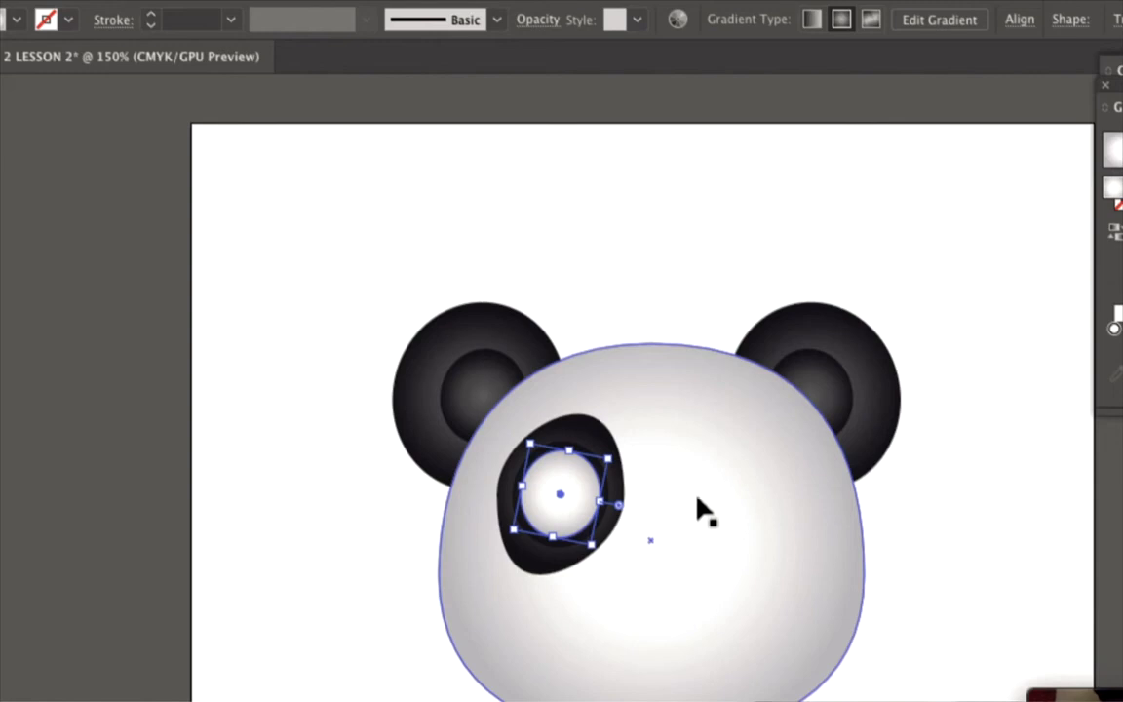
pyautogui.click(607, 249)
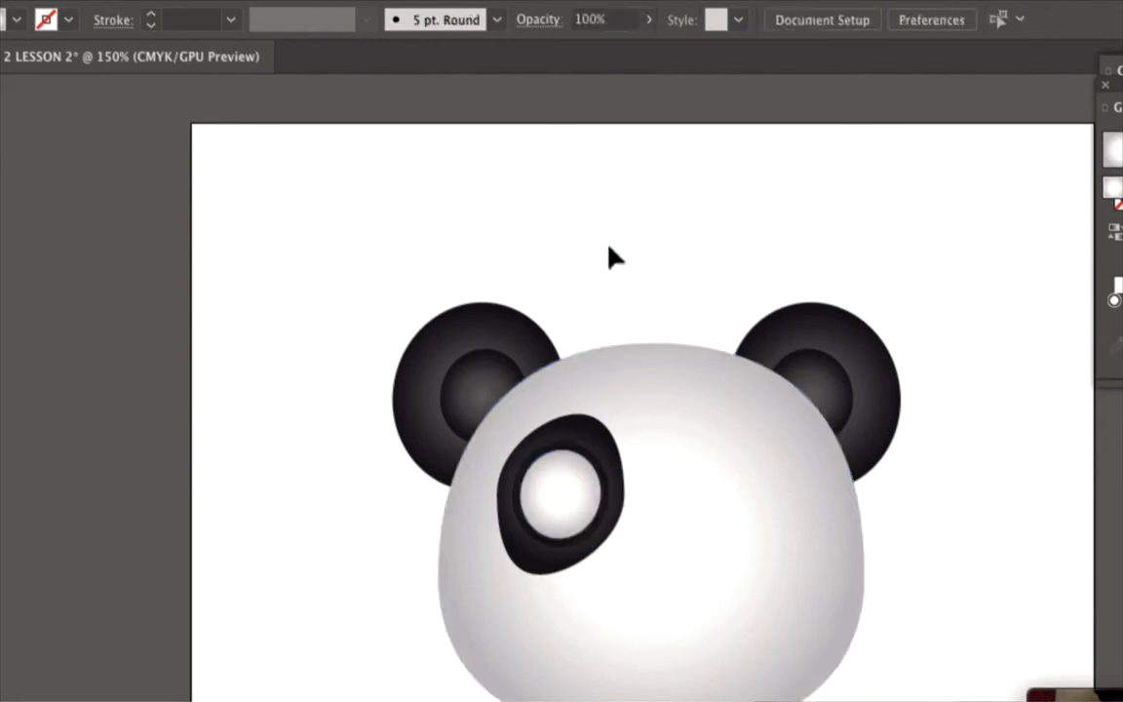
# Step: Duplicate the eye white in place and shrink the copy around its centre as the iris
pyautogui.click(573, 499)
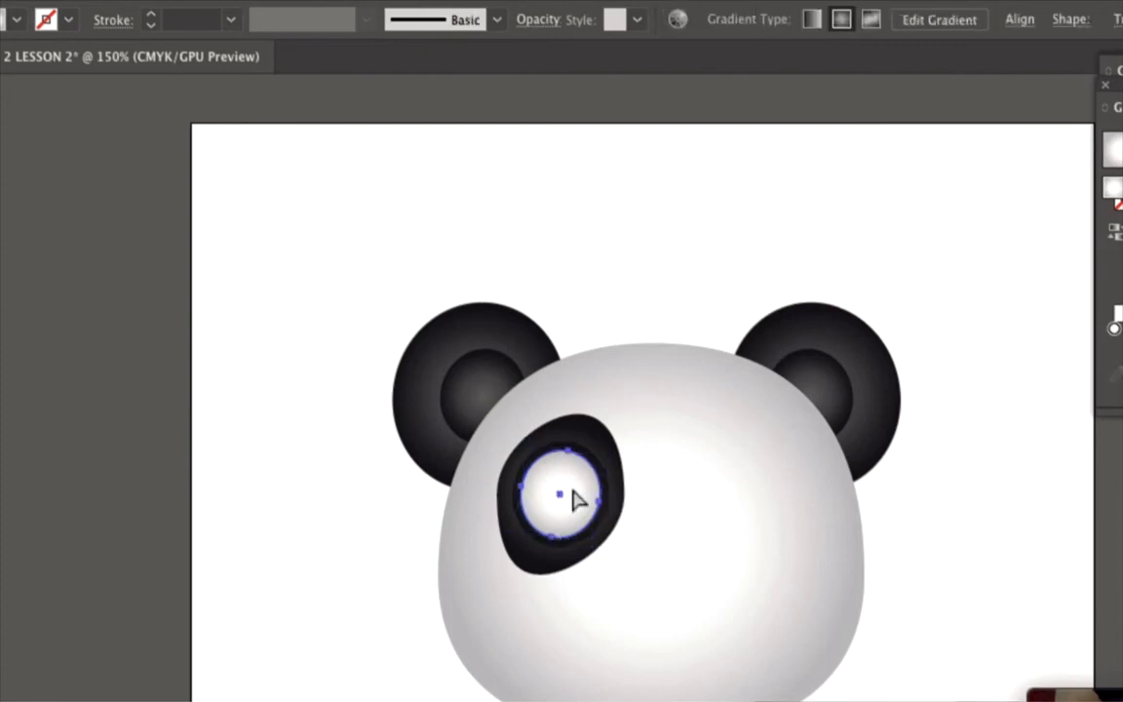
pyautogui.press('v')
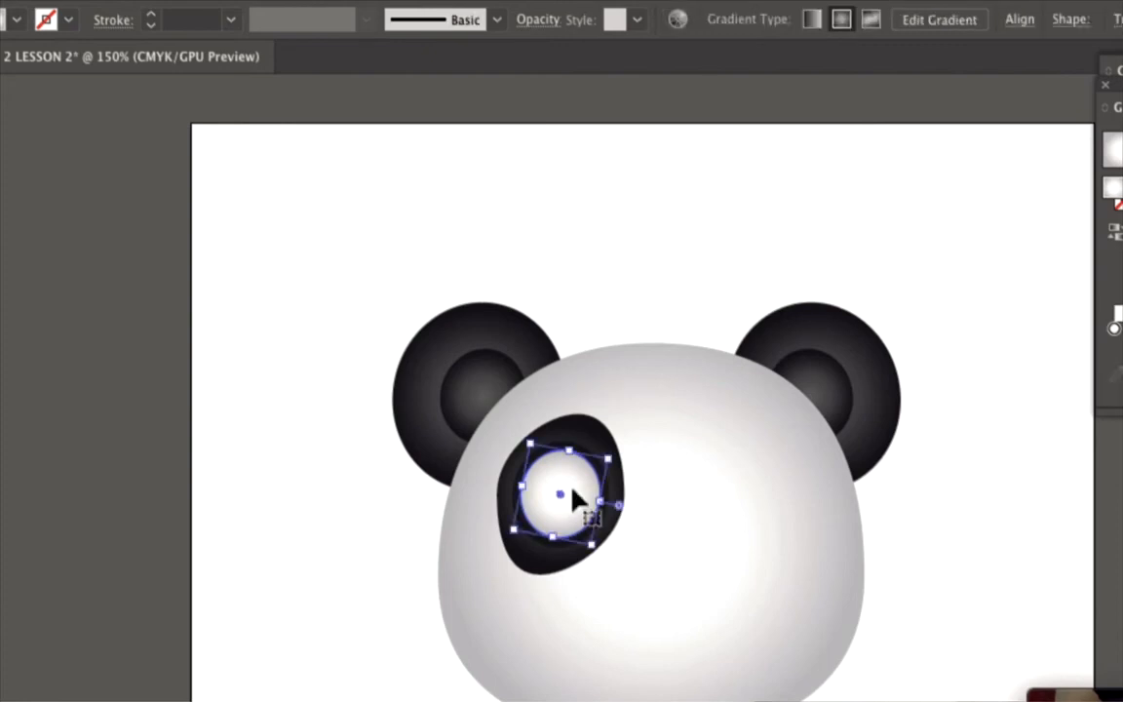
pyautogui.press('a')
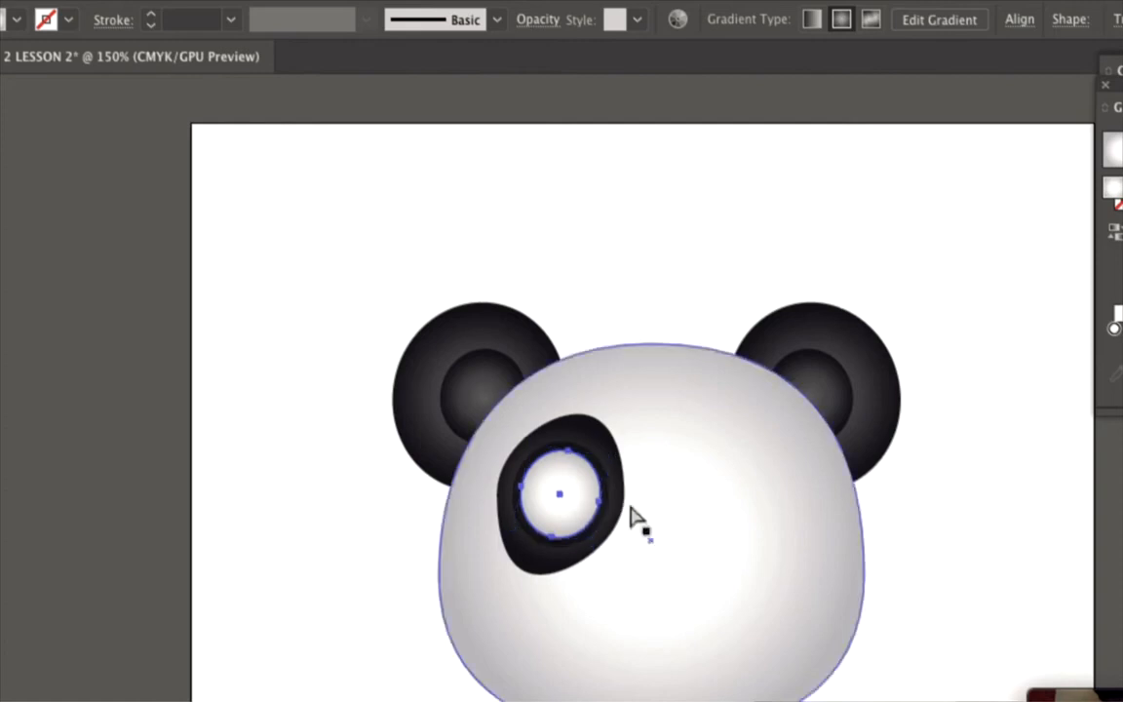
pyautogui.press('v')
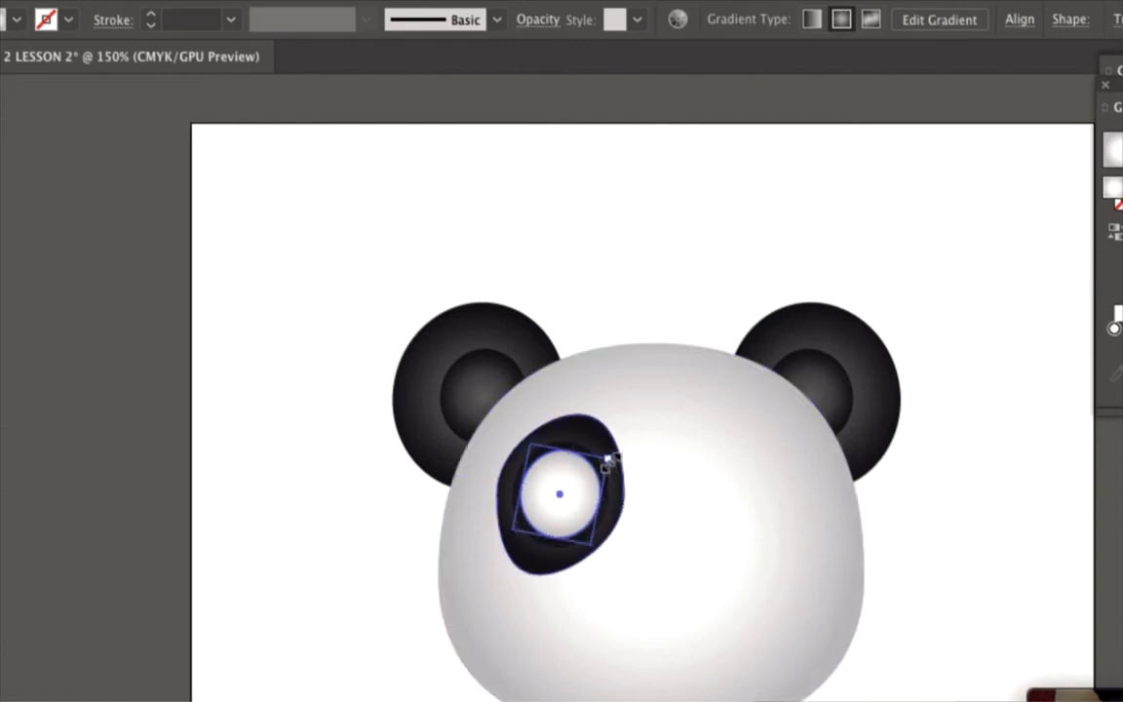
pyautogui.moveTo(606, 458); pyautogui.dragTo(606, 468)
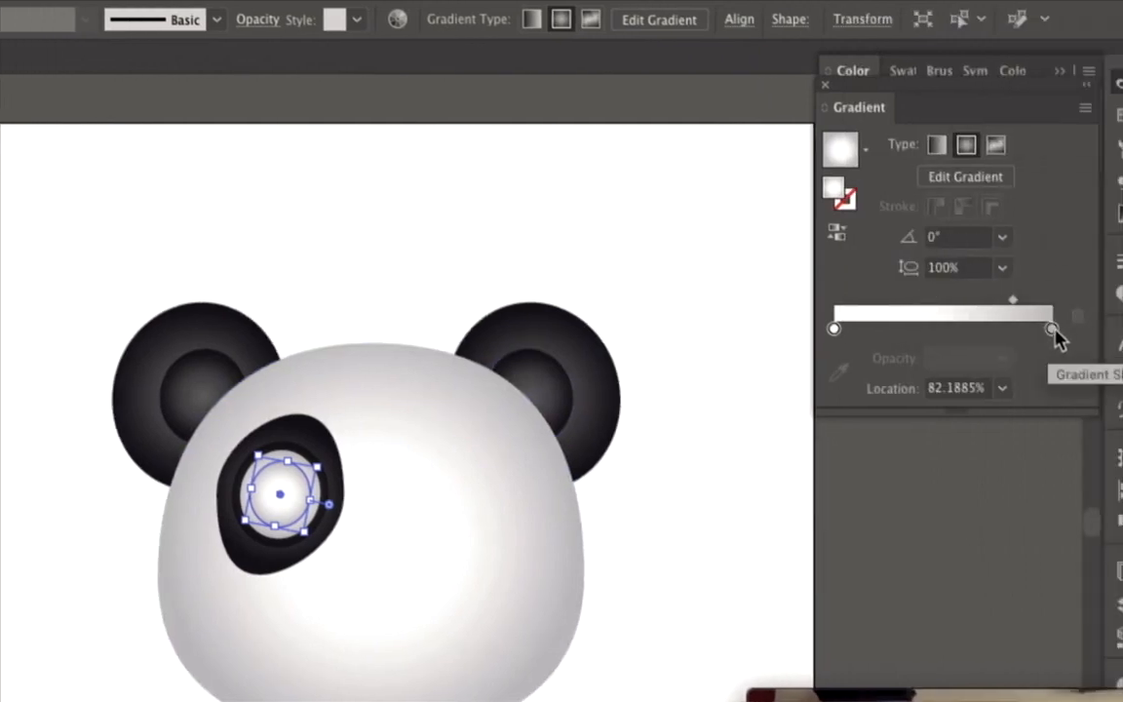
# Step: Recolour the iris gradient blue, setting the outer stop to C 100, M 52 and the inner stop to C 51, M 21
pyautogui.doubleClick(1052, 328)
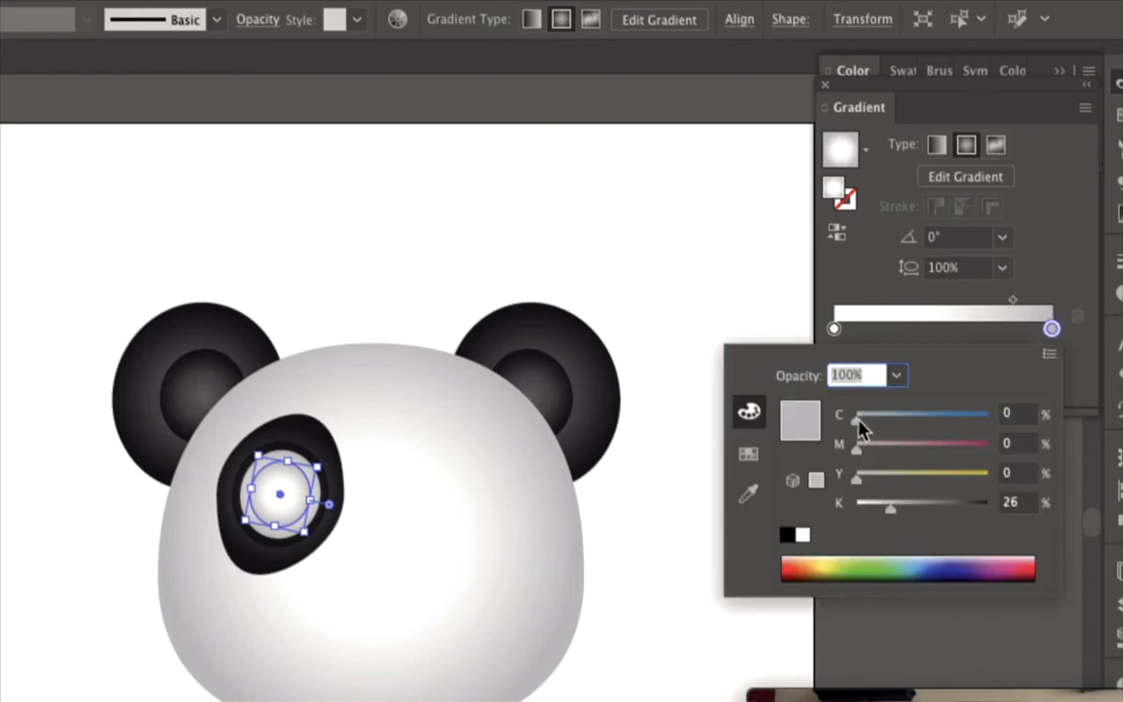
pyautogui.moveTo(860, 425); pyautogui.dragTo(998, 430)
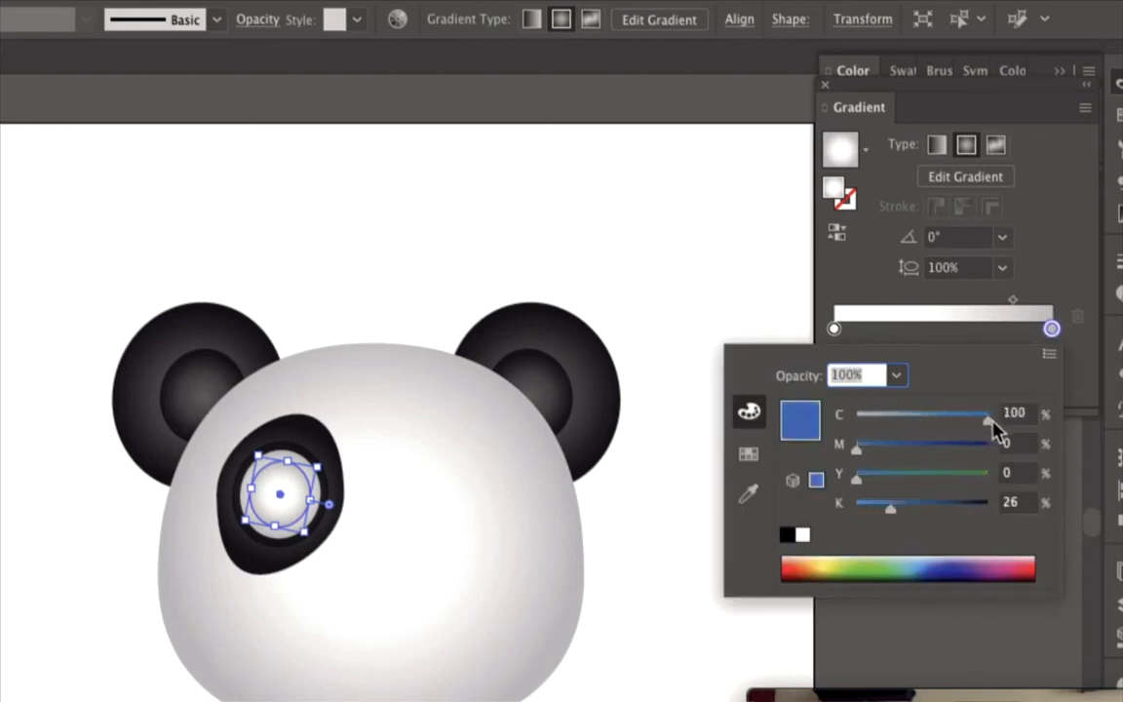
pyautogui.click(923, 451)
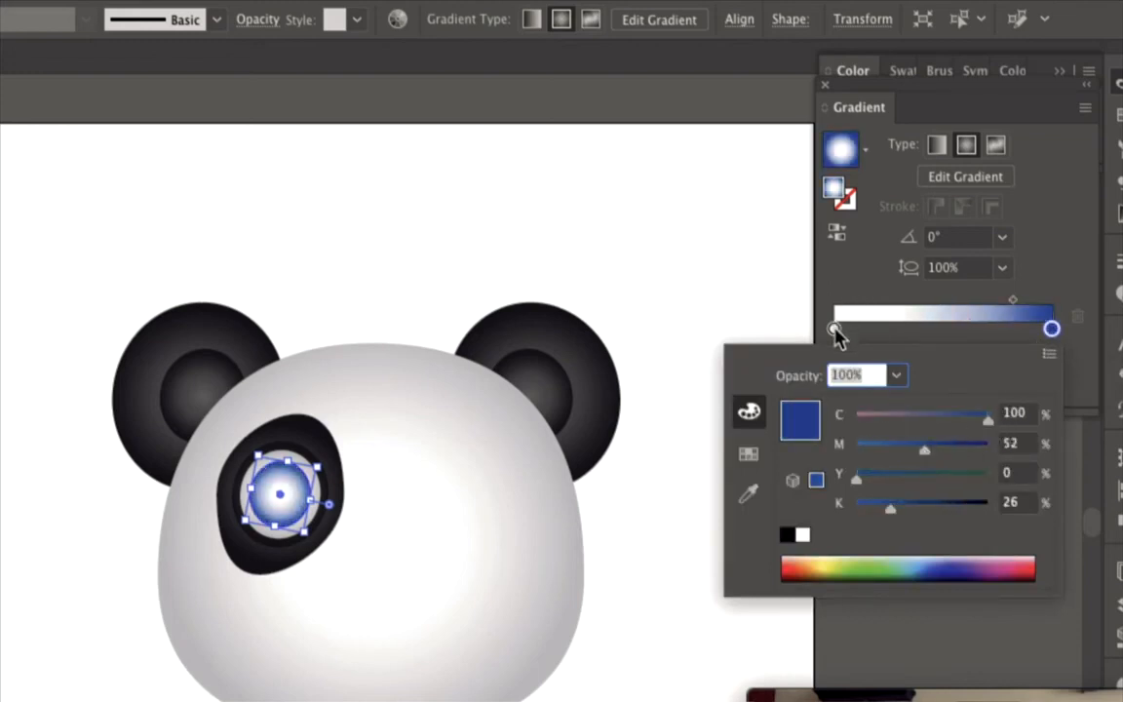
pyautogui.doubleClick(834, 331)
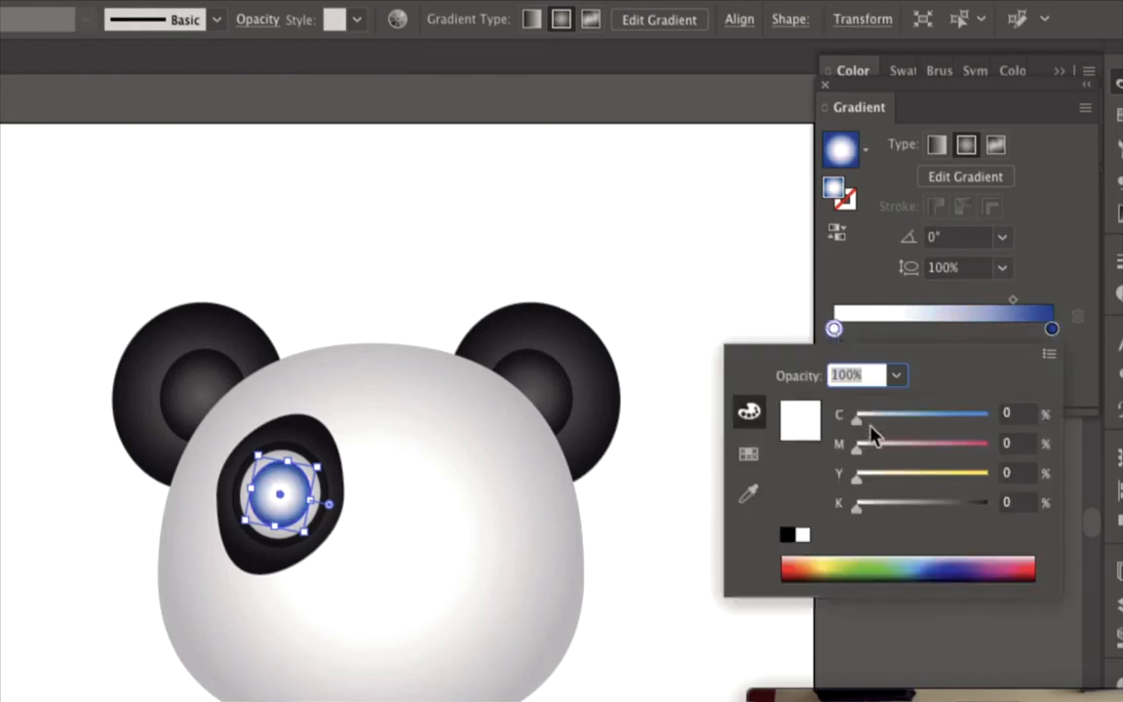
pyautogui.moveTo(862, 428); pyautogui.dragTo(886, 450)
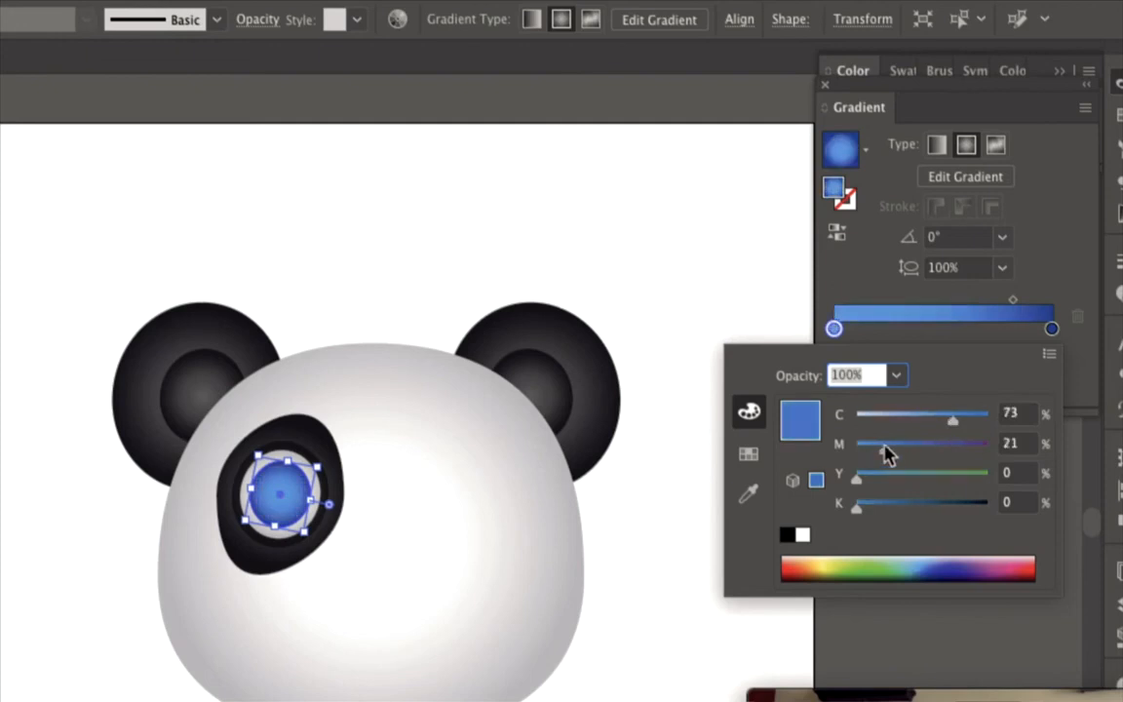
pyautogui.moveTo(942, 426); pyautogui.dragTo(922, 421)
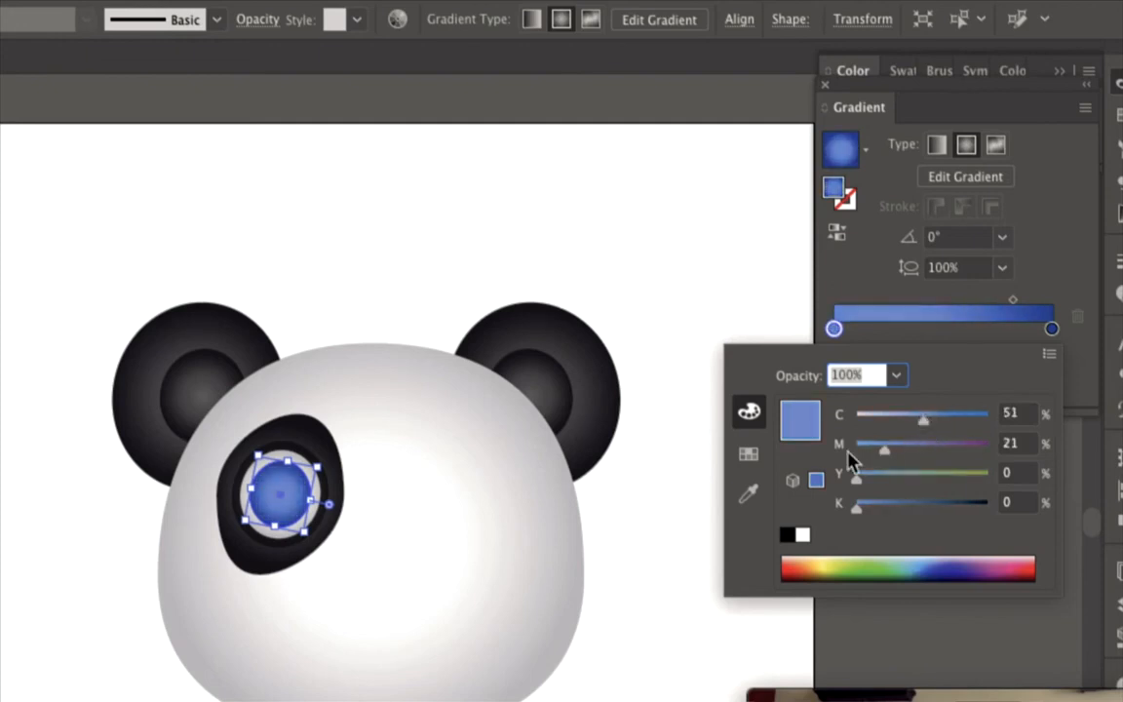
pyautogui.click(710, 239)
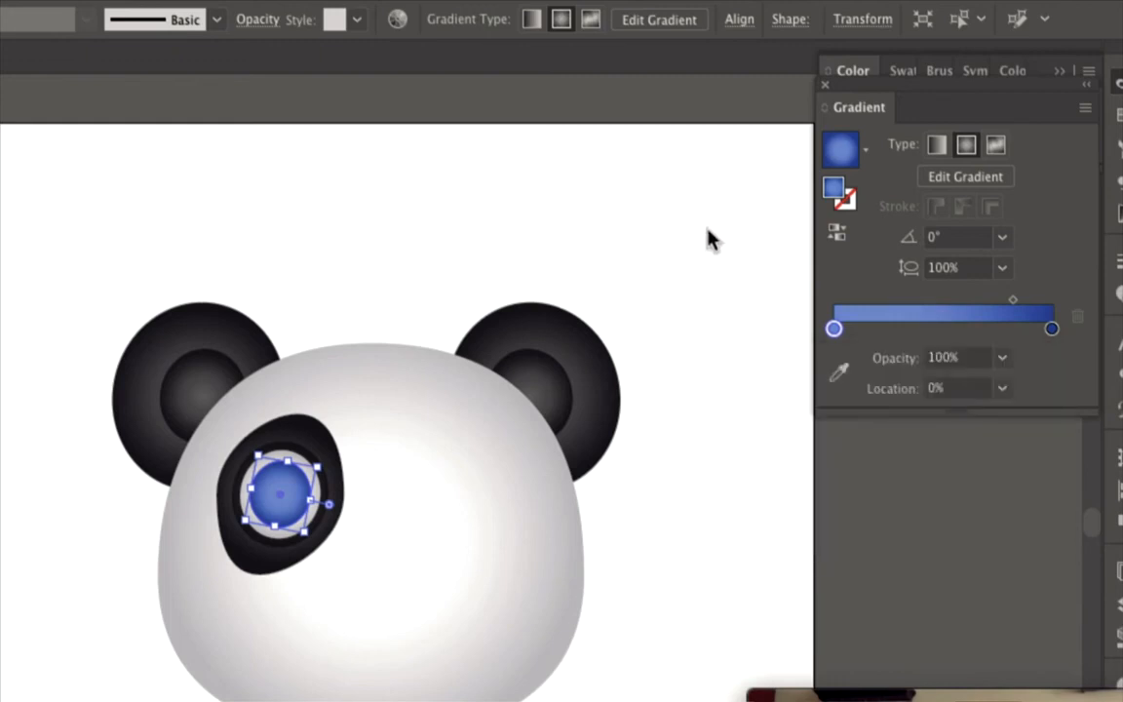
pyautogui.click(688, 259)
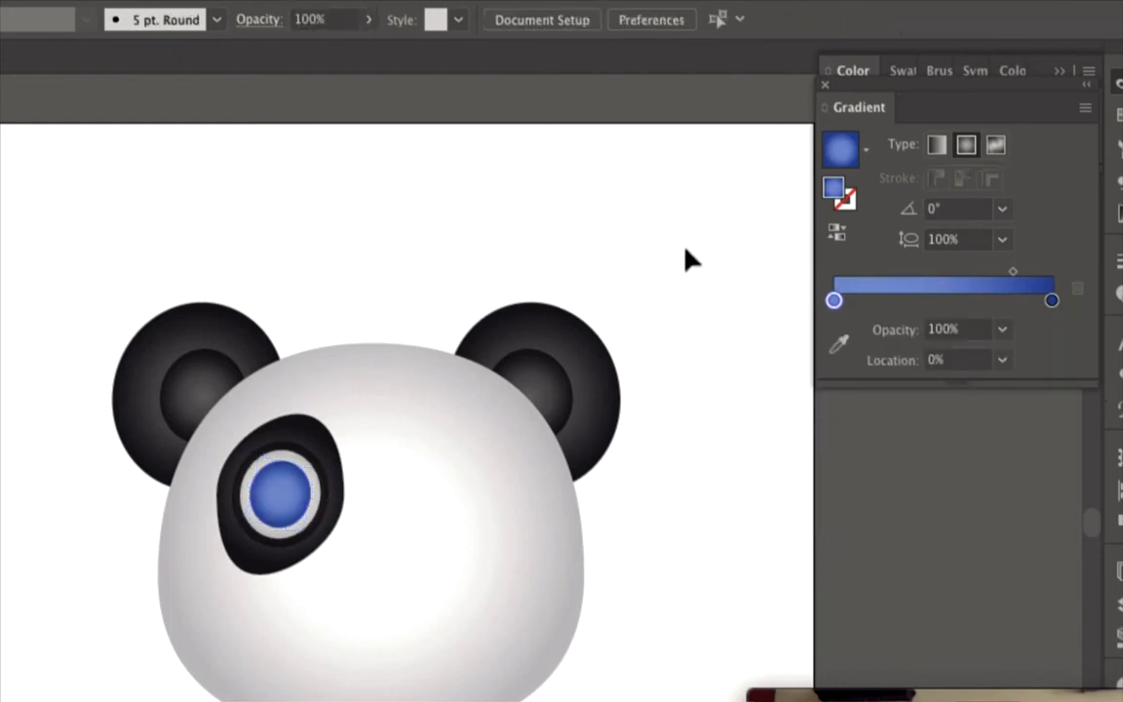
# Step: Shift the blue iris slightly to the right within the eye white
pyautogui.click(278, 505)
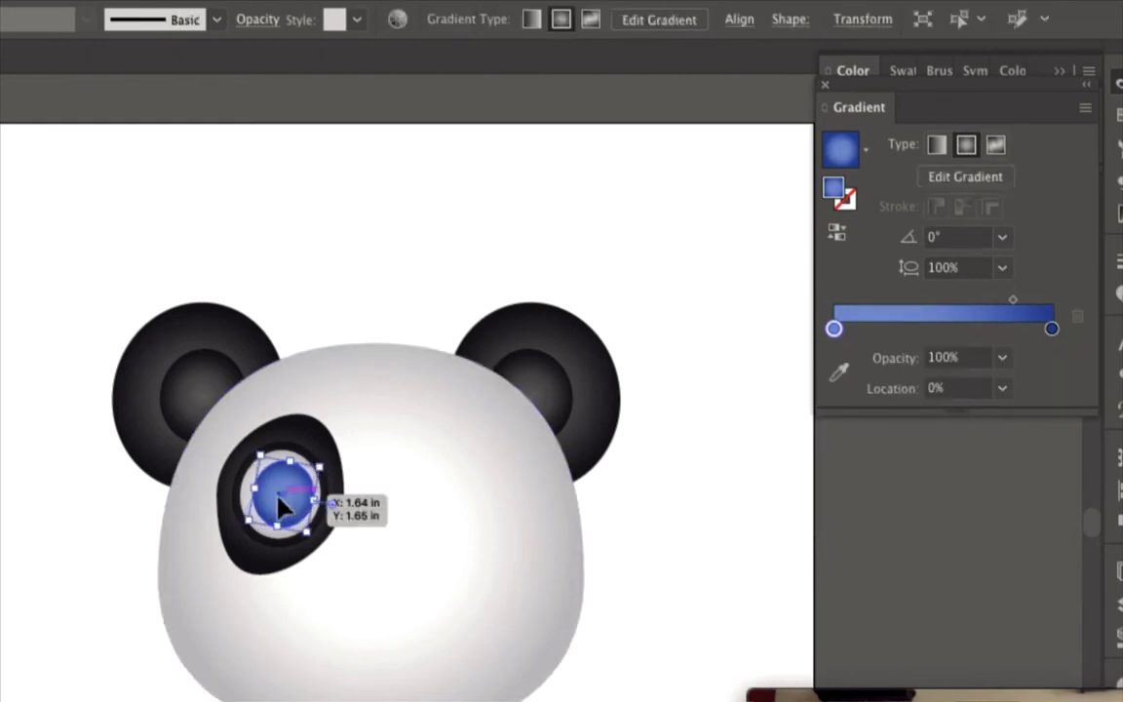
pyautogui.click(100, 526)
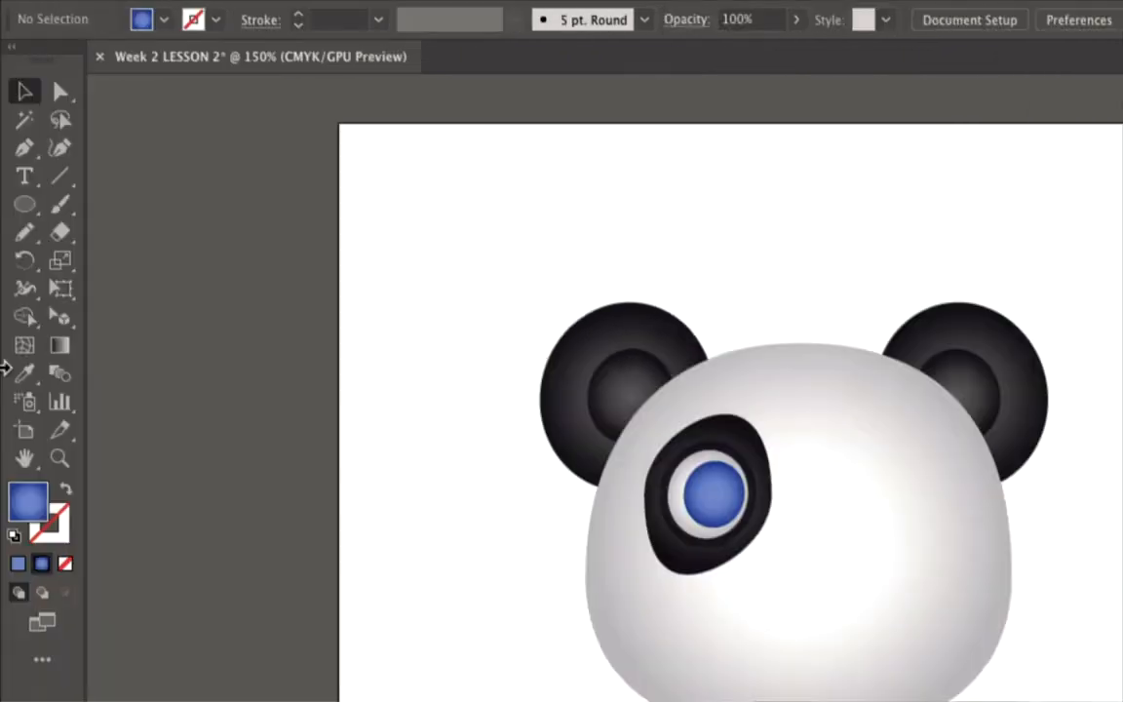
# Step: Draw a small pupil circle outward from the iris's centre and nudge it three steps right
pyautogui.click(25, 203)
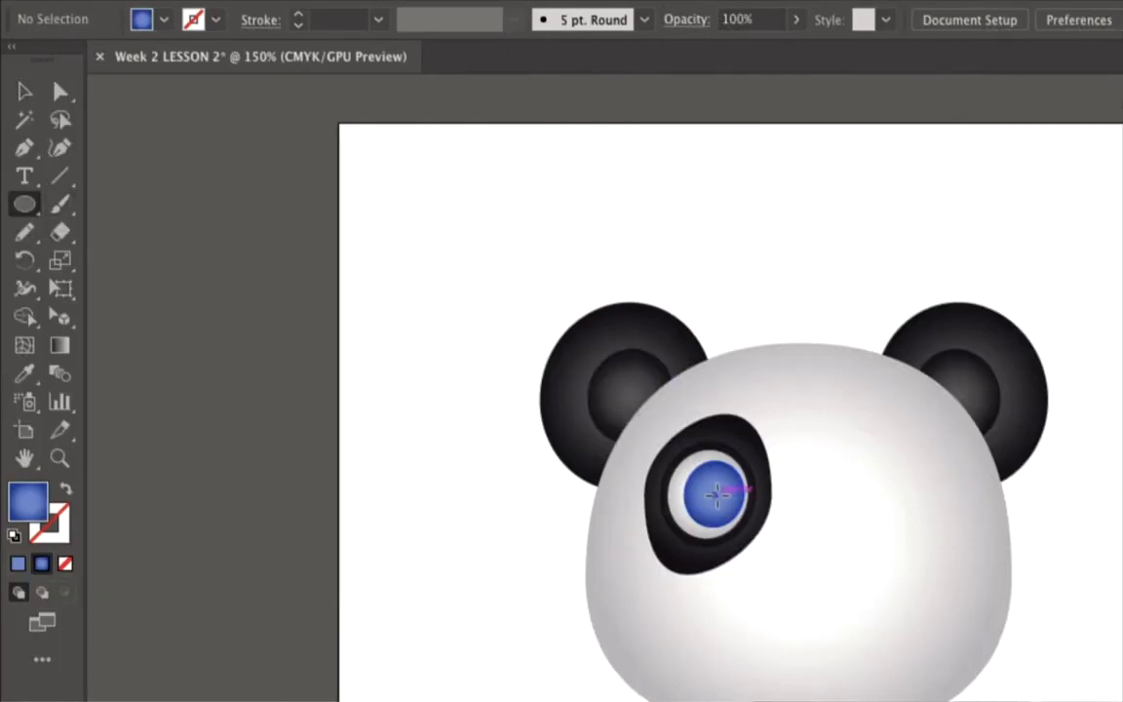
pyautogui.moveTo(716, 494); pyautogui.dragTo(731, 502)
pyautogui.press('Right')
pyautogui.press('Right')
pyautogui.press('Right')
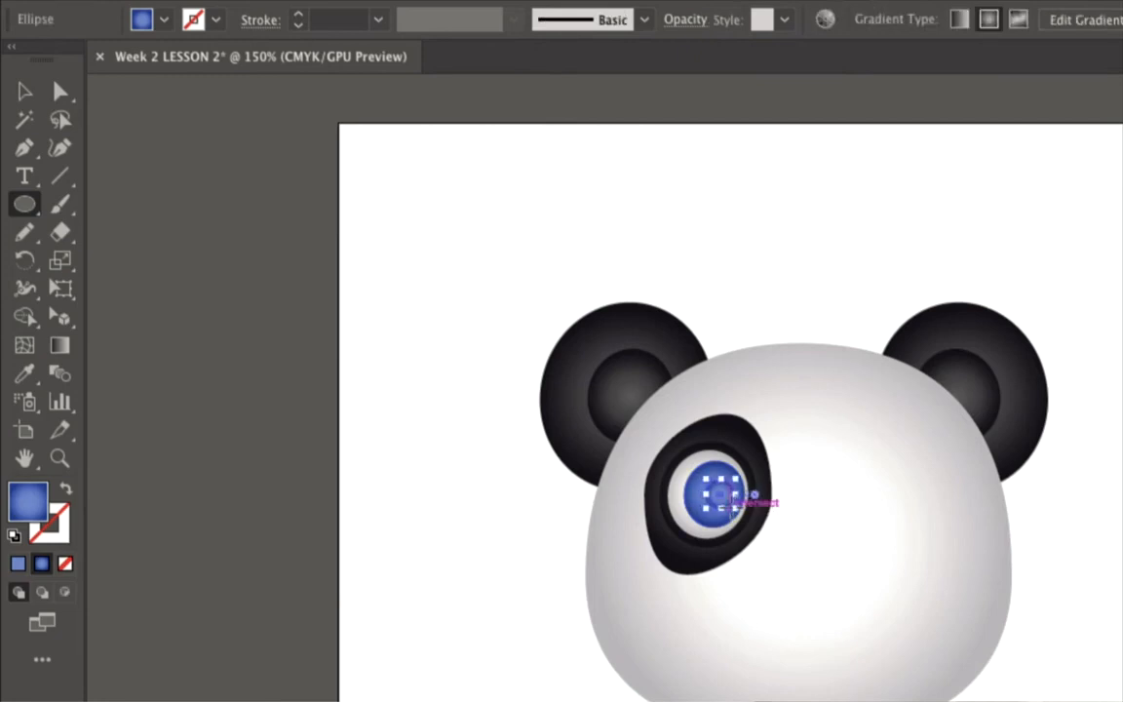
# Step: Fill the pupil circle with solid black and deselect it
pyautogui.click(162, 20)
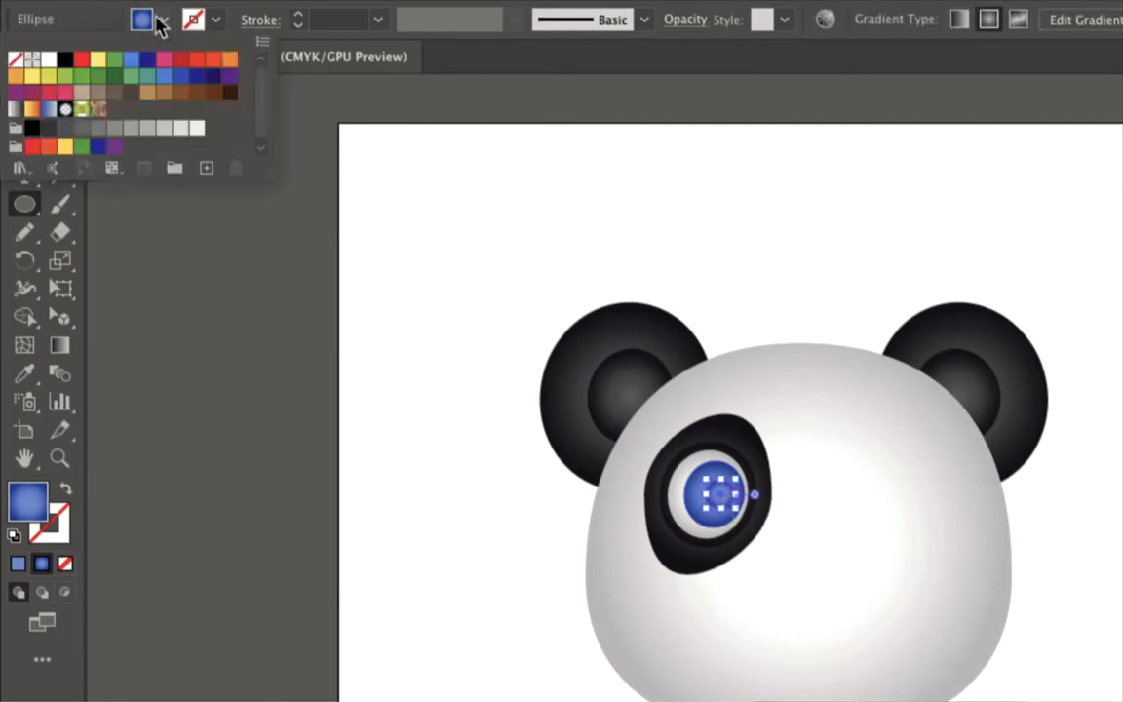
pyautogui.click(64, 60)
pyautogui.click(231, 349)
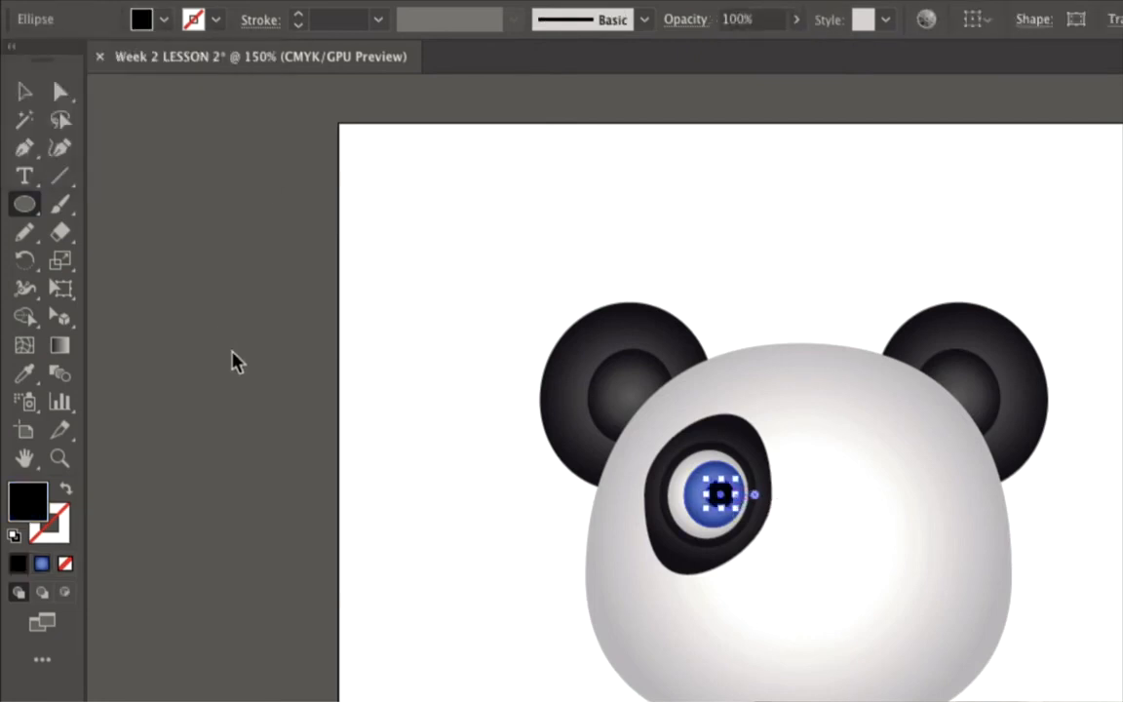
pyautogui.click(24, 93)
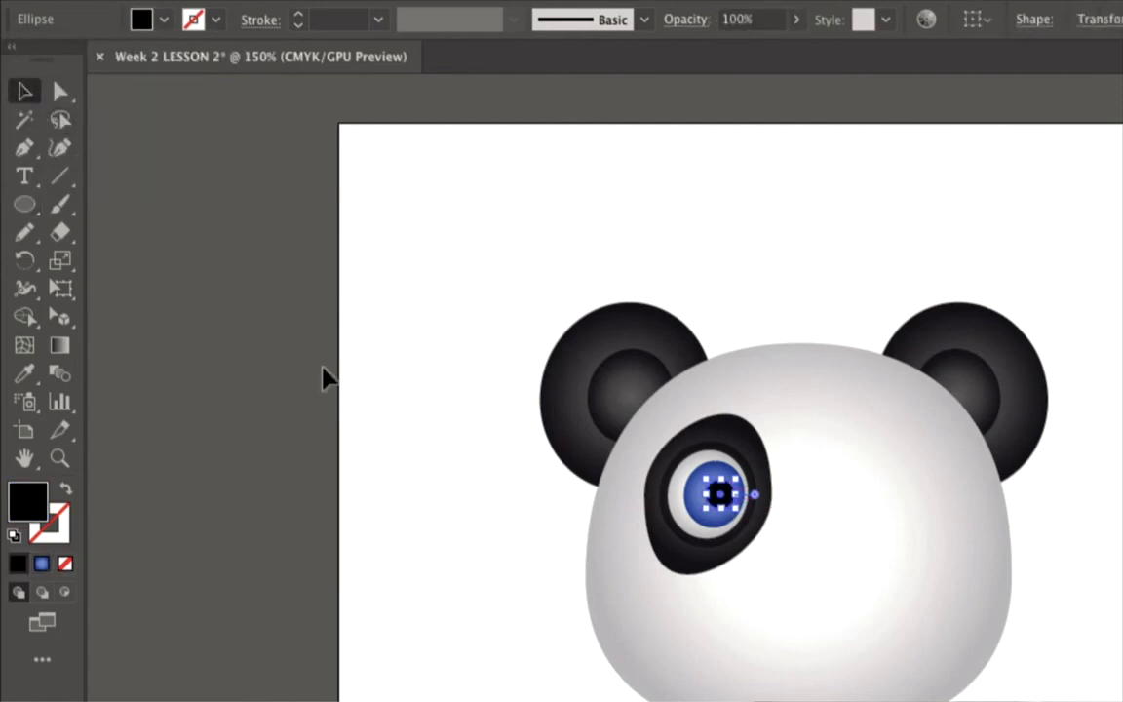
pyautogui.click(322, 373)
# Step: Draw a tiny highlight circle at the pupil's upper-left edge and give it the head's white radial gradient with the Eyedropper
pyautogui.click(25, 202)
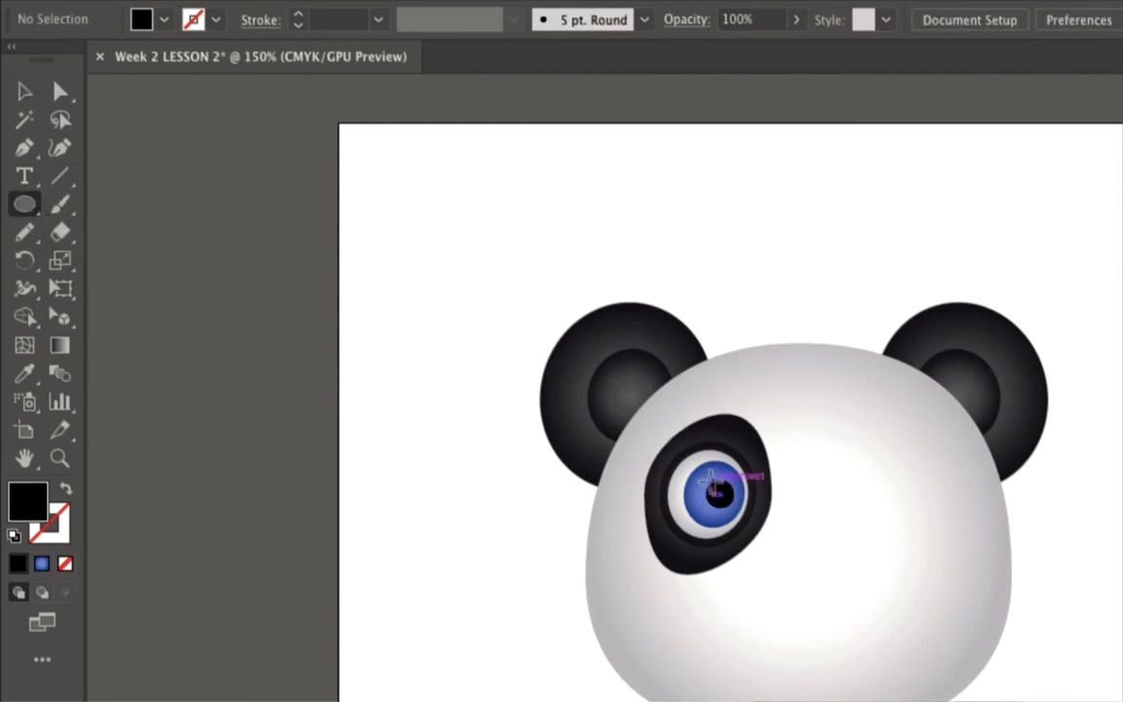
pyautogui.moveTo(707, 478); pyautogui.dragTo(714, 485)
pyautogui.press('i')
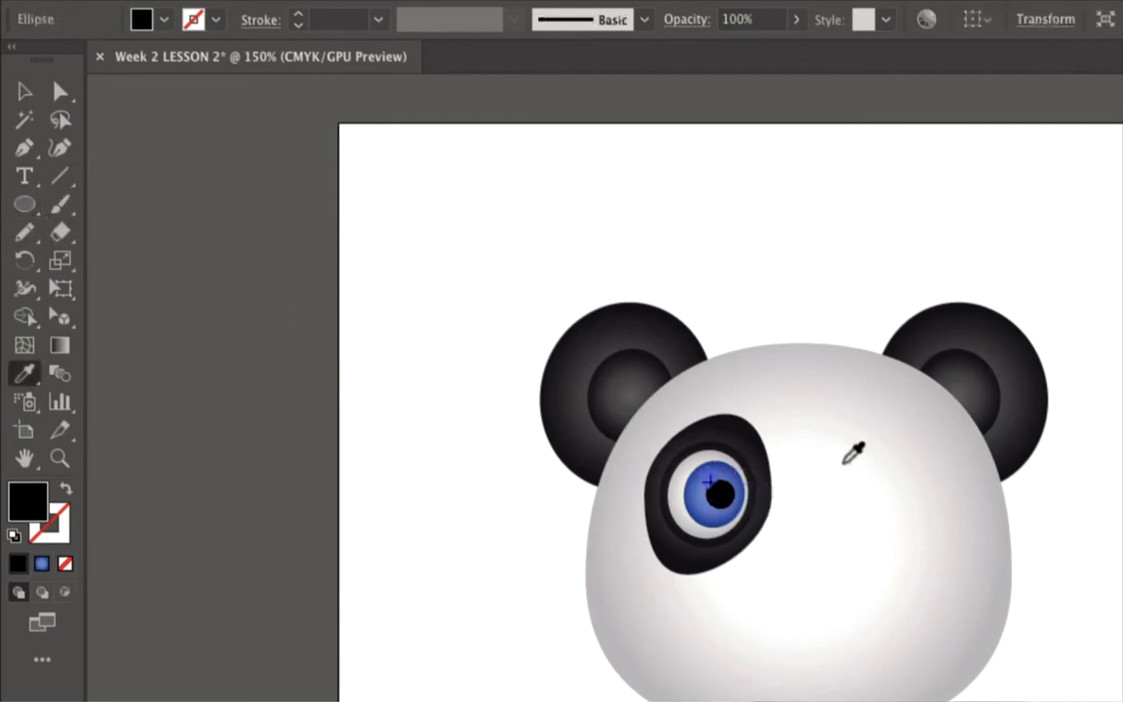
pyautogui.click(863, 484)
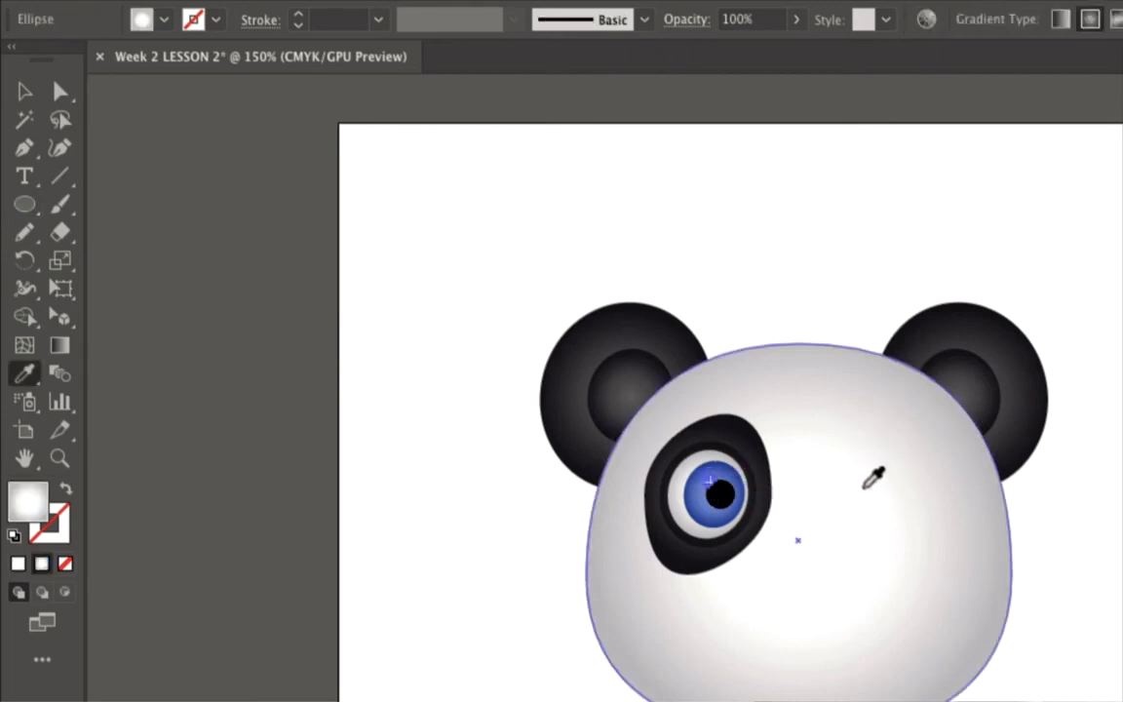
pyautogui.press('v')
pyautogui.click(779, 256)
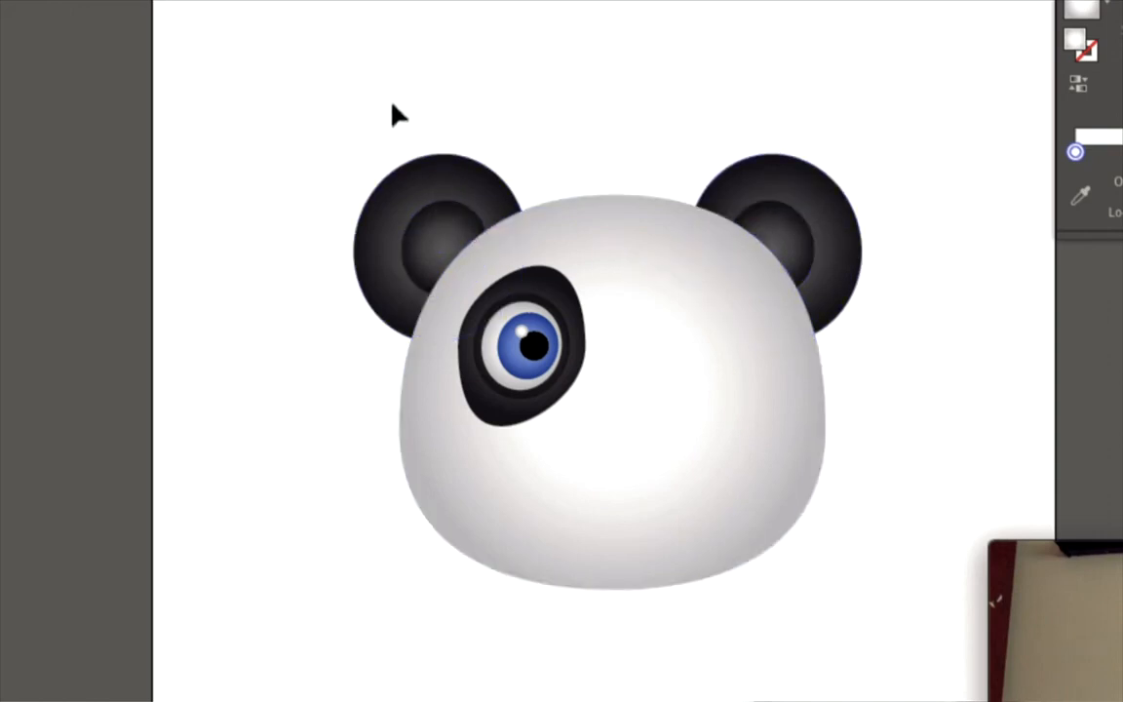
pyautogui.click(438, 188)
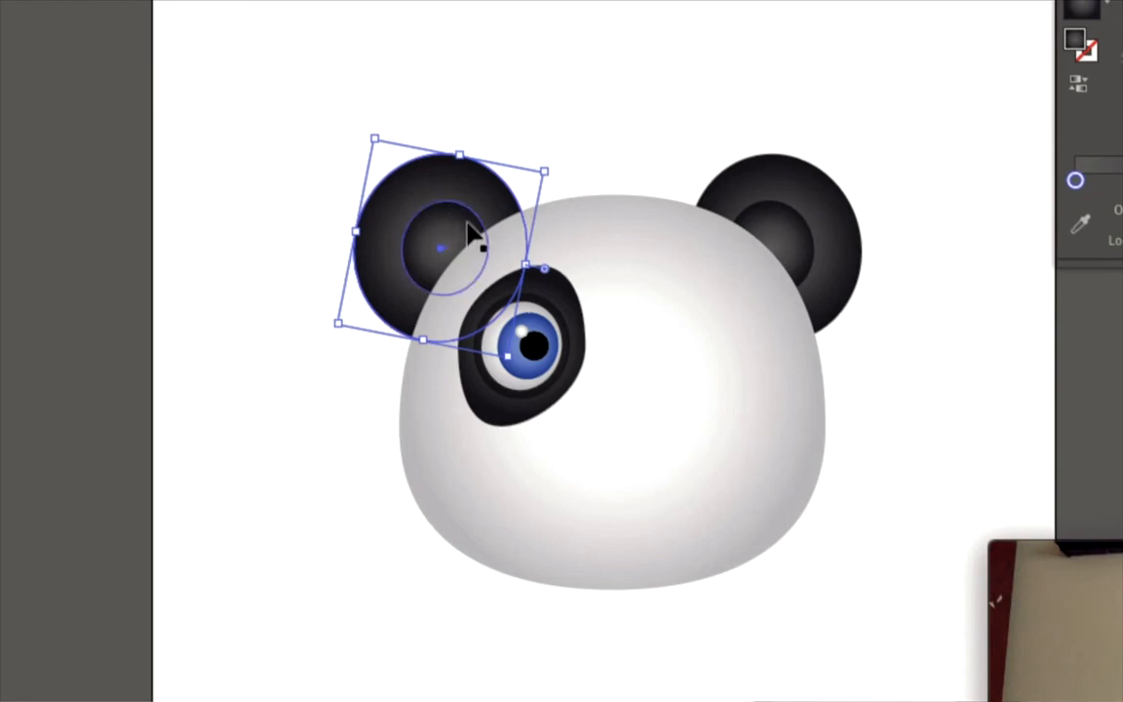
pyautogui.keyDown('shift'); pyautogui.click(584, 233); pyautogui.keyUp('shift')
pyautogui.keyDown('shift'); pyautogui.click(790, 242); pyautogui.keyUp('shift')
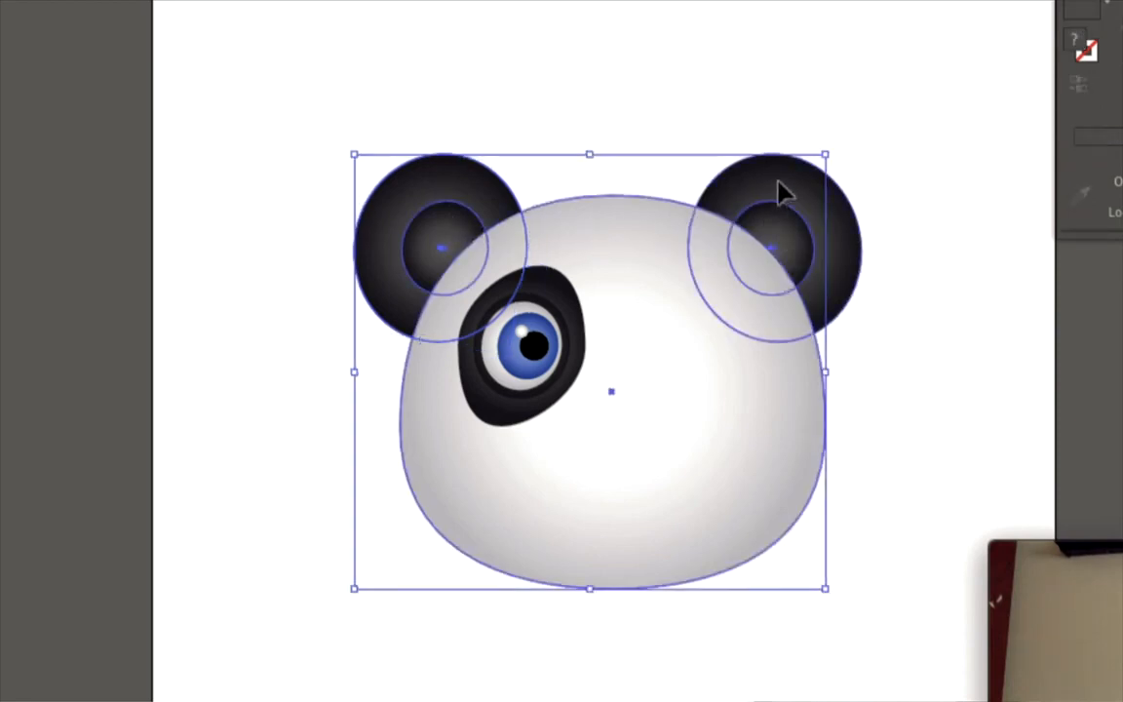
pyautogui.click(633, 107)
# Step: Select the head shape together with all four ear ellipses and lock them
pyautogui.moveTo(371, 98); pyautogui.dragTo(789, 240)
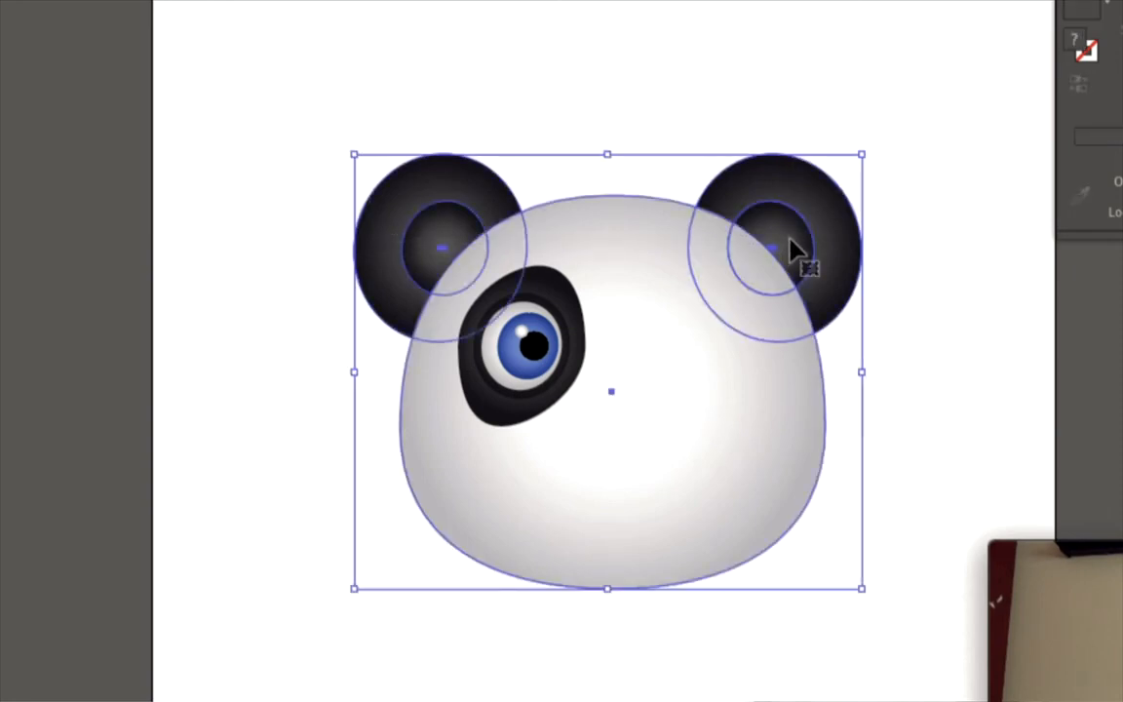
pyautogui.press('a')
pyautogui.press('v')
pyautogui.press('a')
pyautogui.press('v')
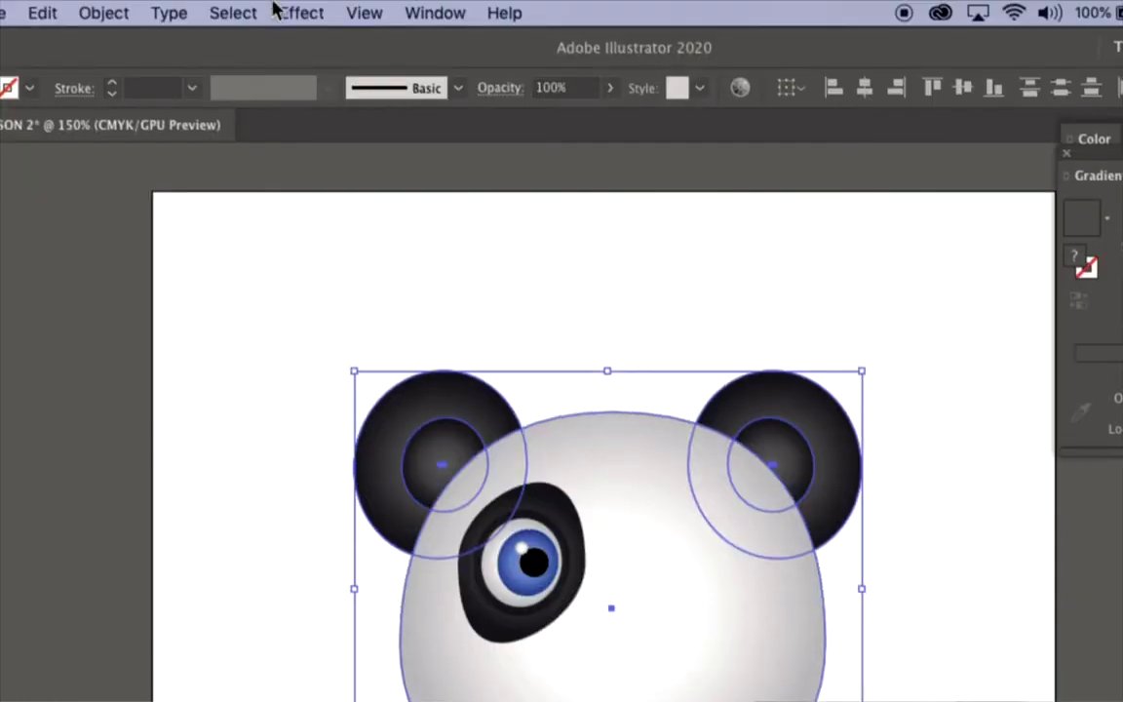
pyautogui.click(103, 13)
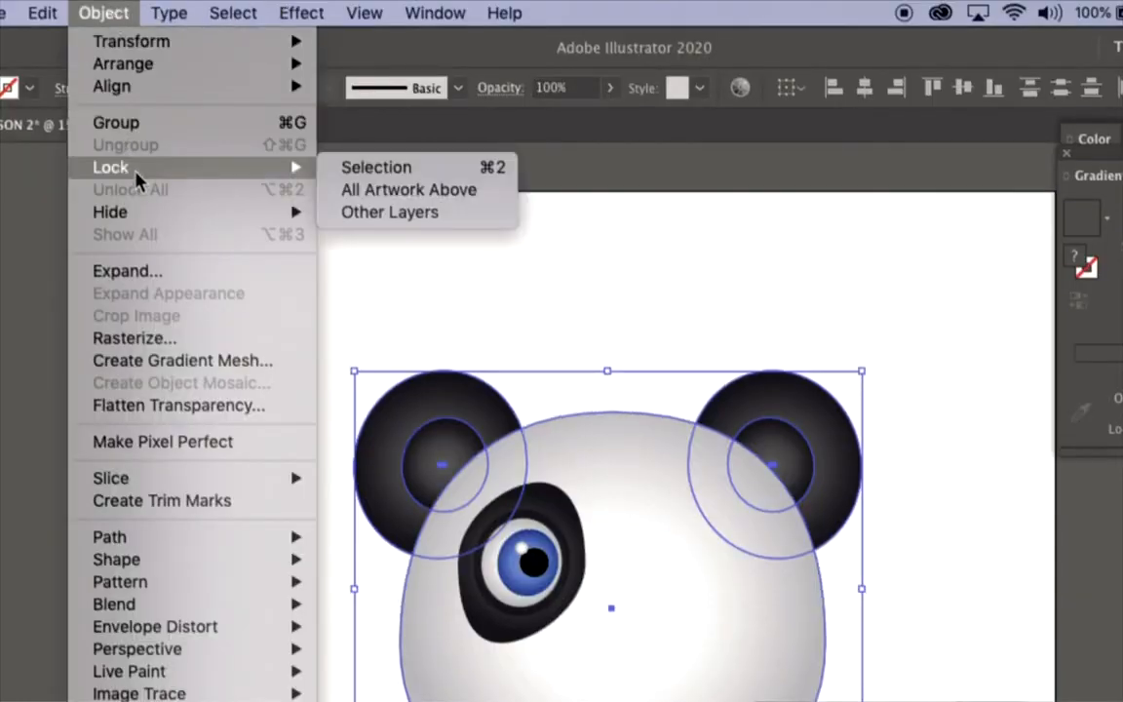
pyautogui.moveTo(285, 180)
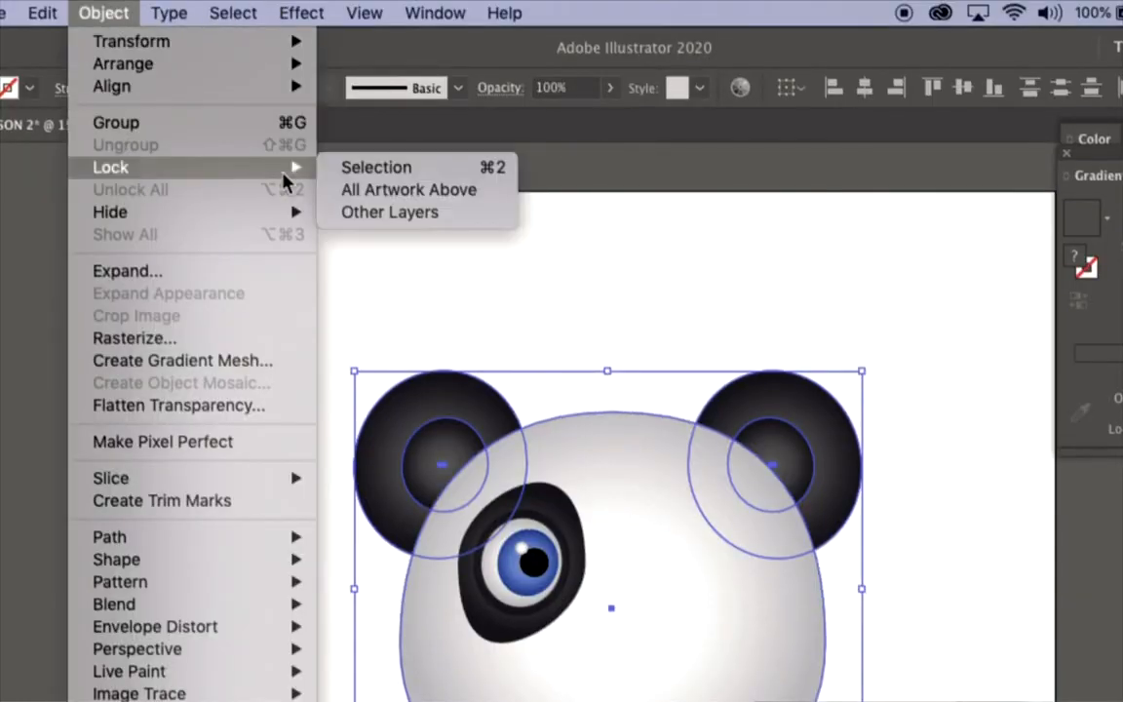
pyautogui.click(381, 177)
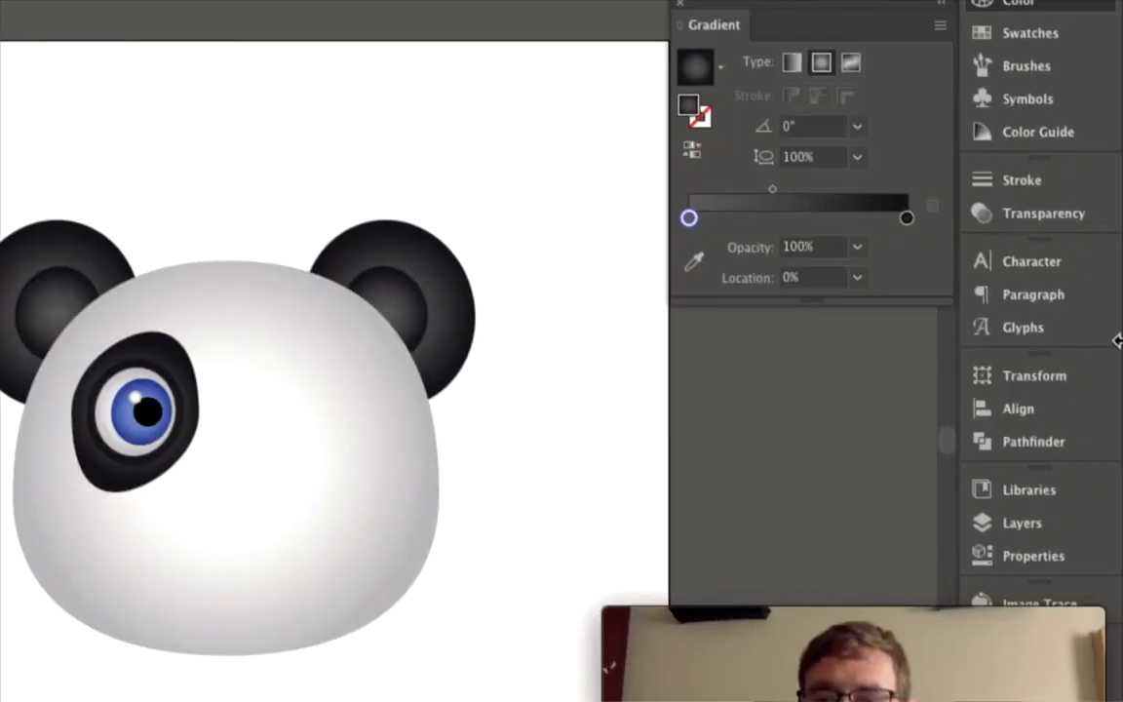
# Step: Expand Layer 1 to check which of its objects are locked, and collapse the layer list again
pyautogui.click(1004, 522)
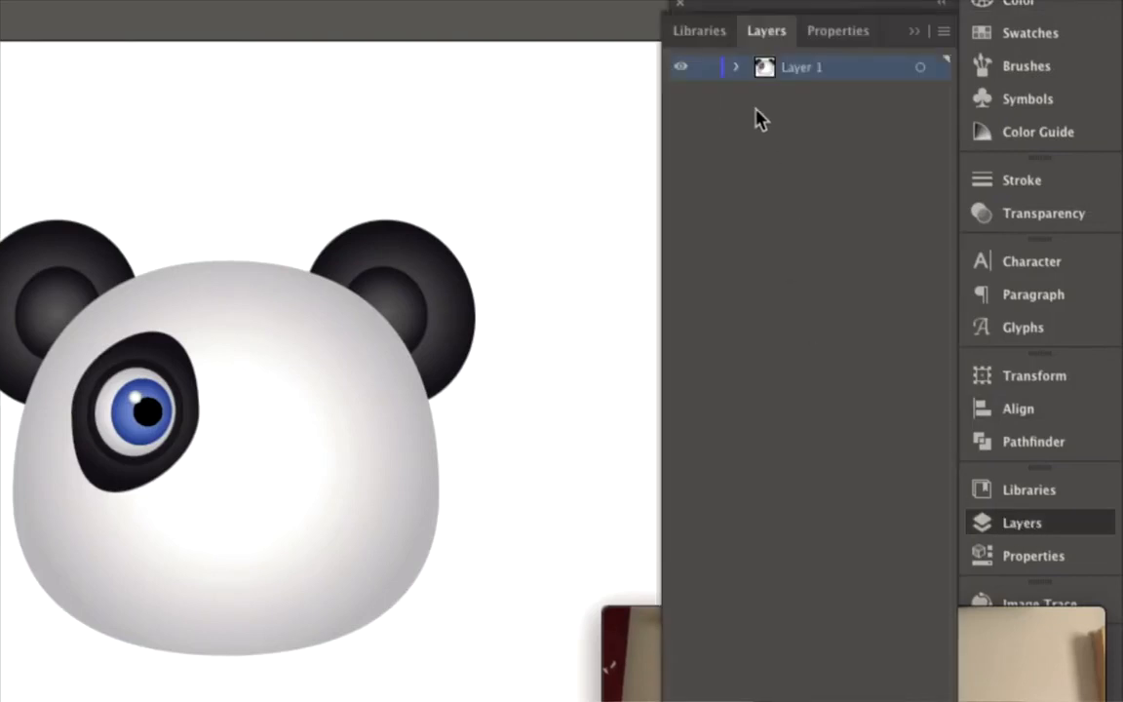
pyautogui.click(736, 69)
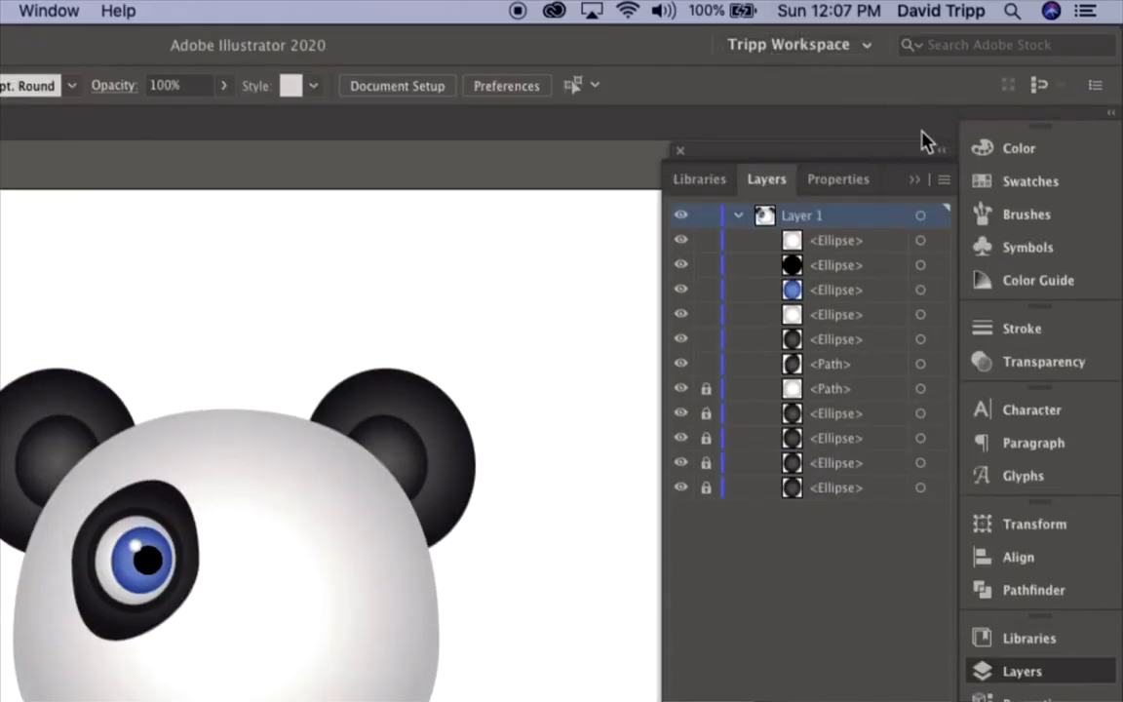
pyautogui.click(940, 151)
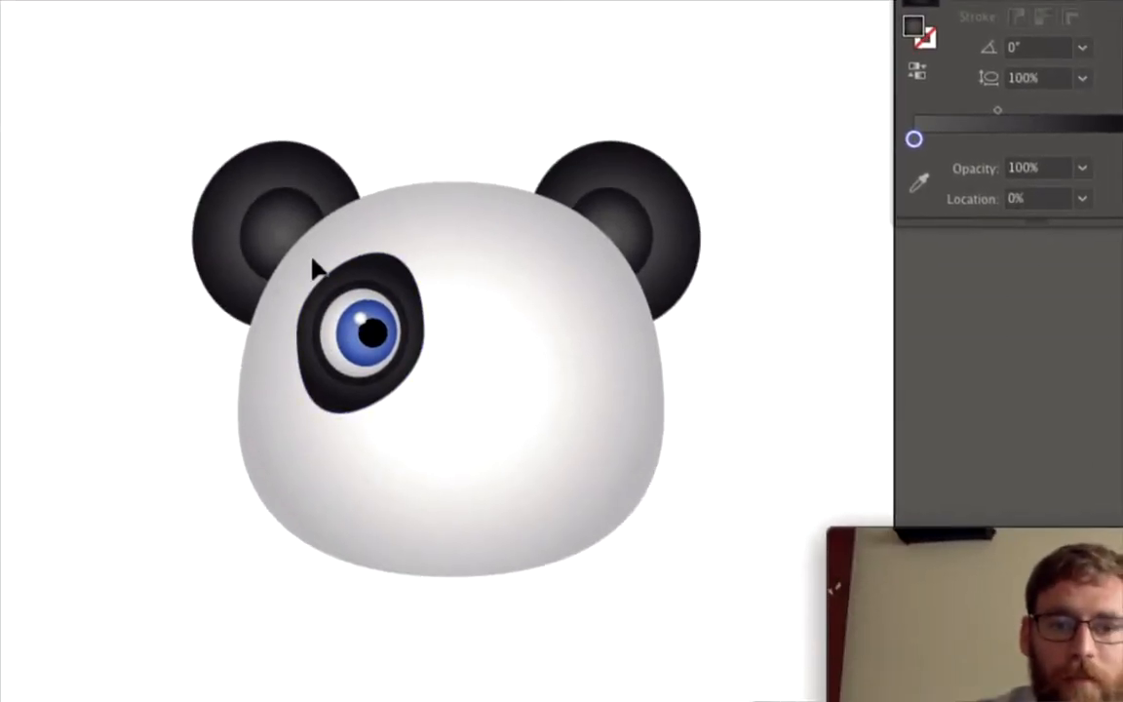
# Step: Reflect a copy of the complete eye and its patch across the vertical axis, and move the copy to the right half of the face
pyautogui.moveTo(312, 259); pyautogui.dragTo(431, 405)
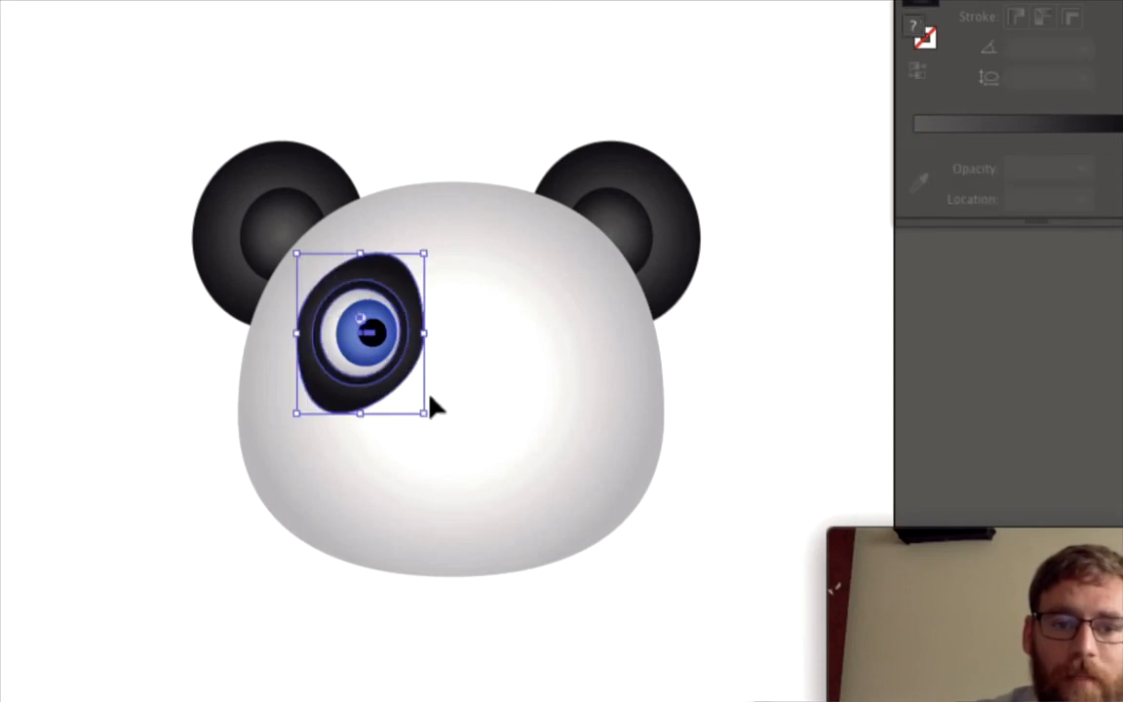
pyautogui.click(383, 165)
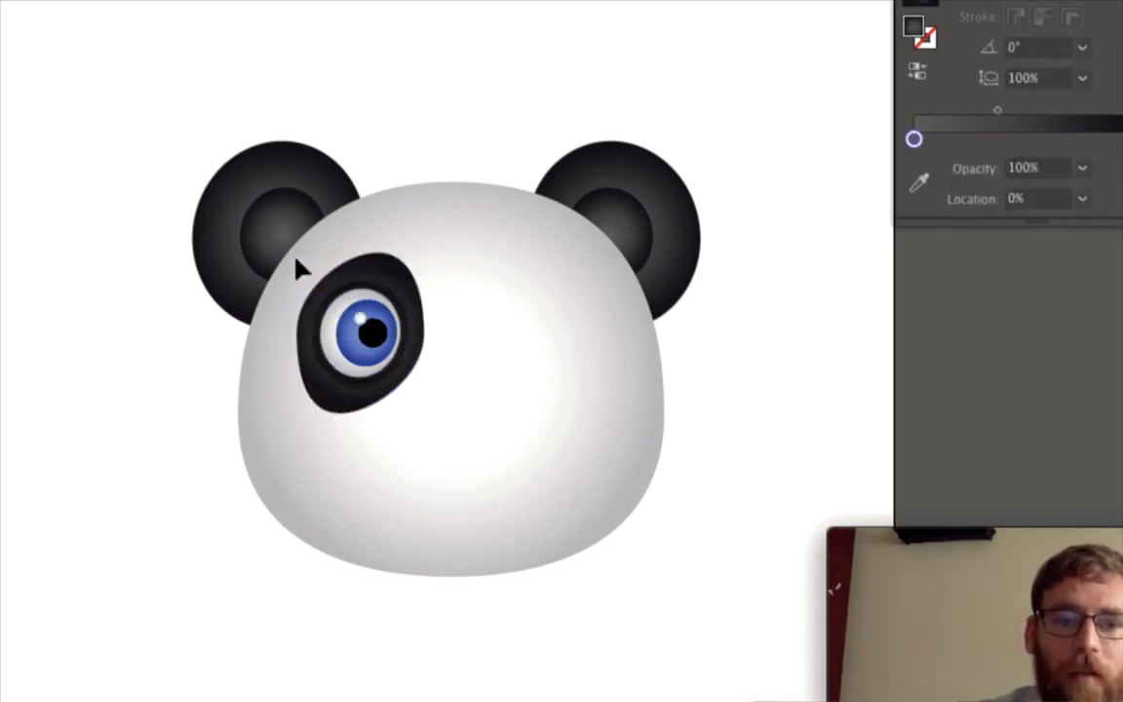
pyautogui.moveTo(294, 256); pyautogui.dragTo(448, 430)
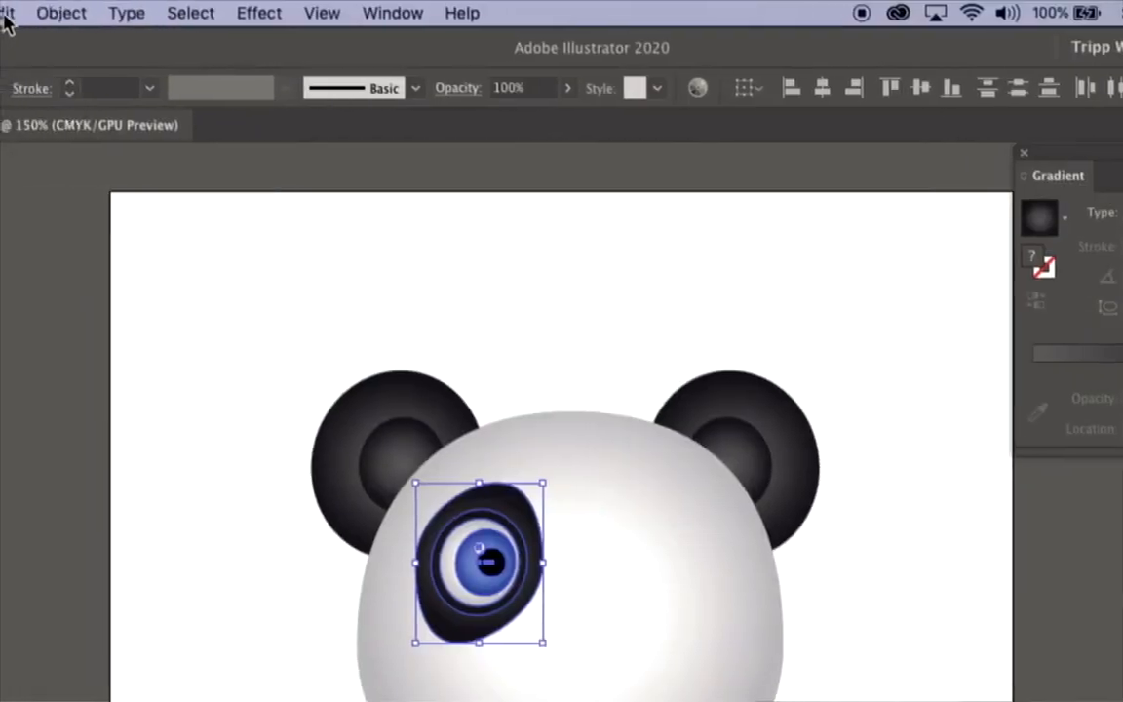
pyautogui.click(61, 12)
pyautogui.moveTo(70, 48)
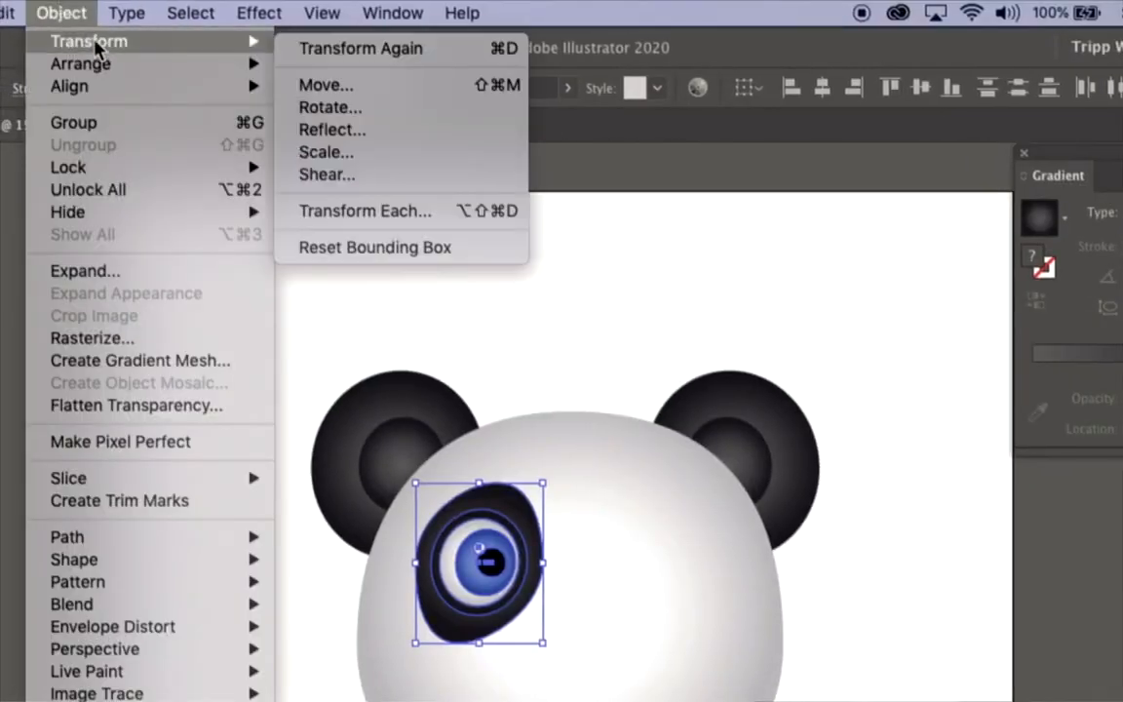
pyautogui.click(362, 133)
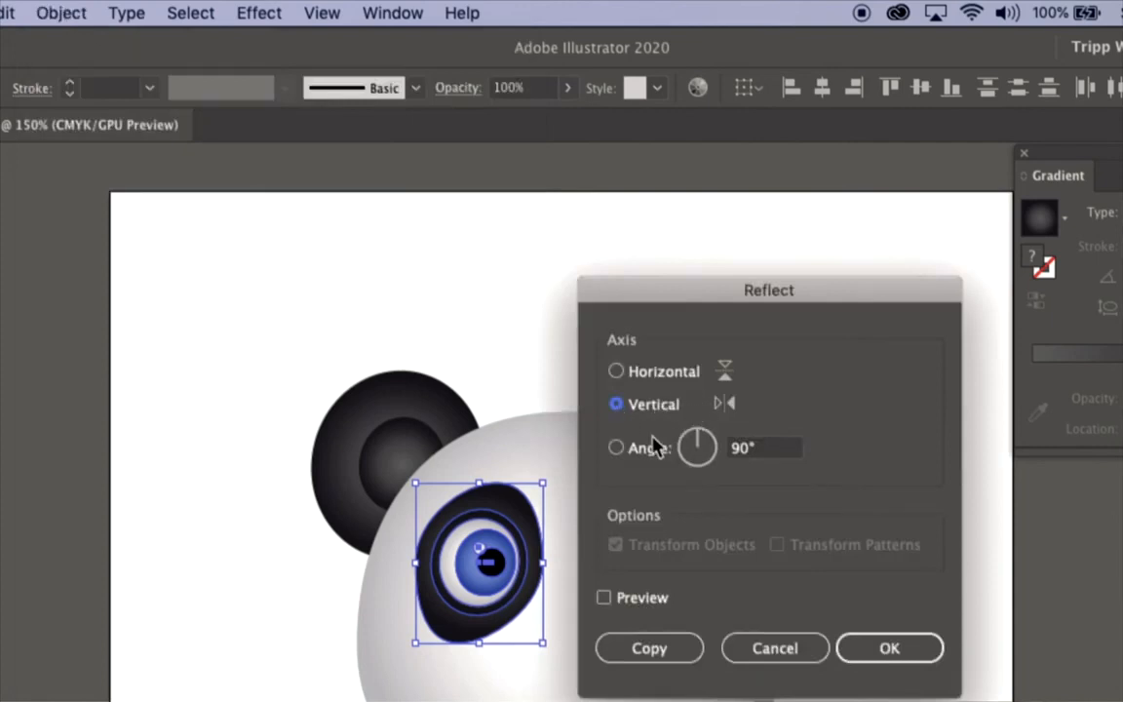
pyautogui.click(652, 642)
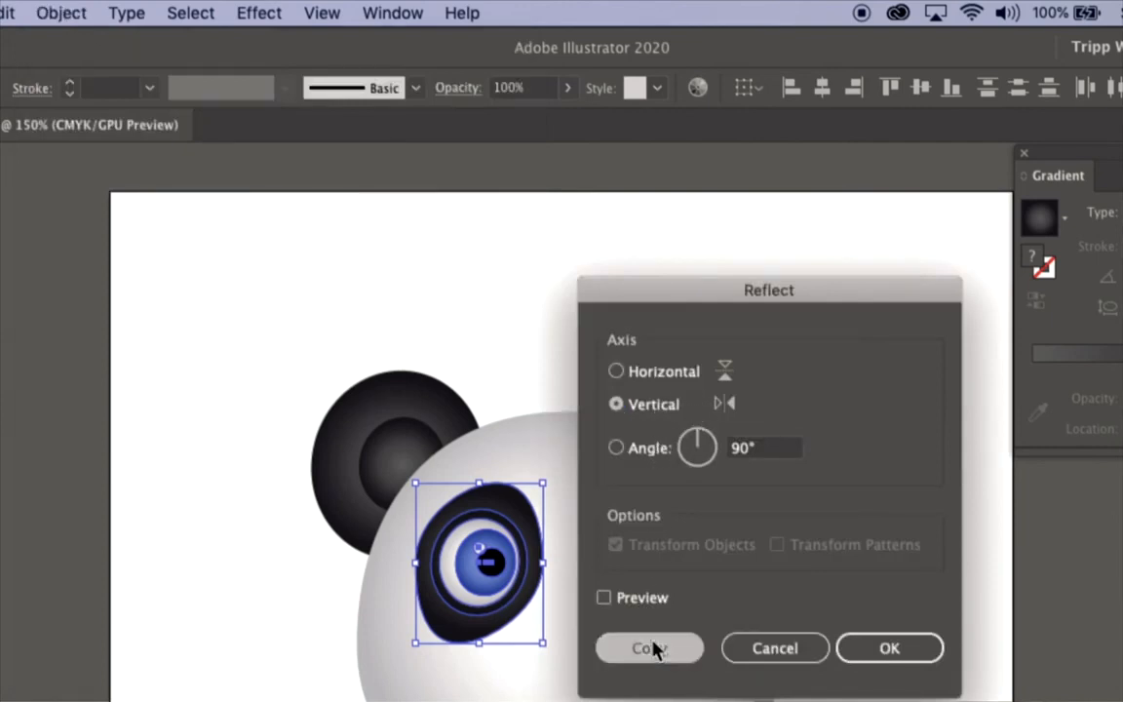
pyautogui.moveTo(502, 553); pyautogui.dragTo(673, 561)
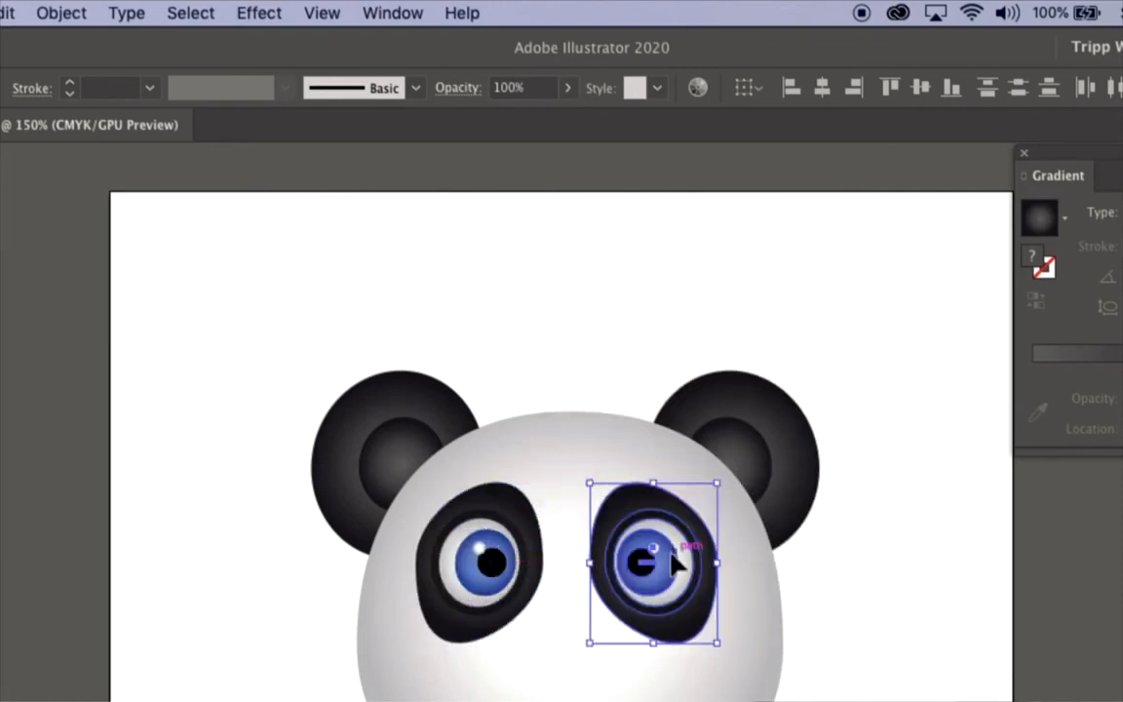
pyautogui.click(560, 343)
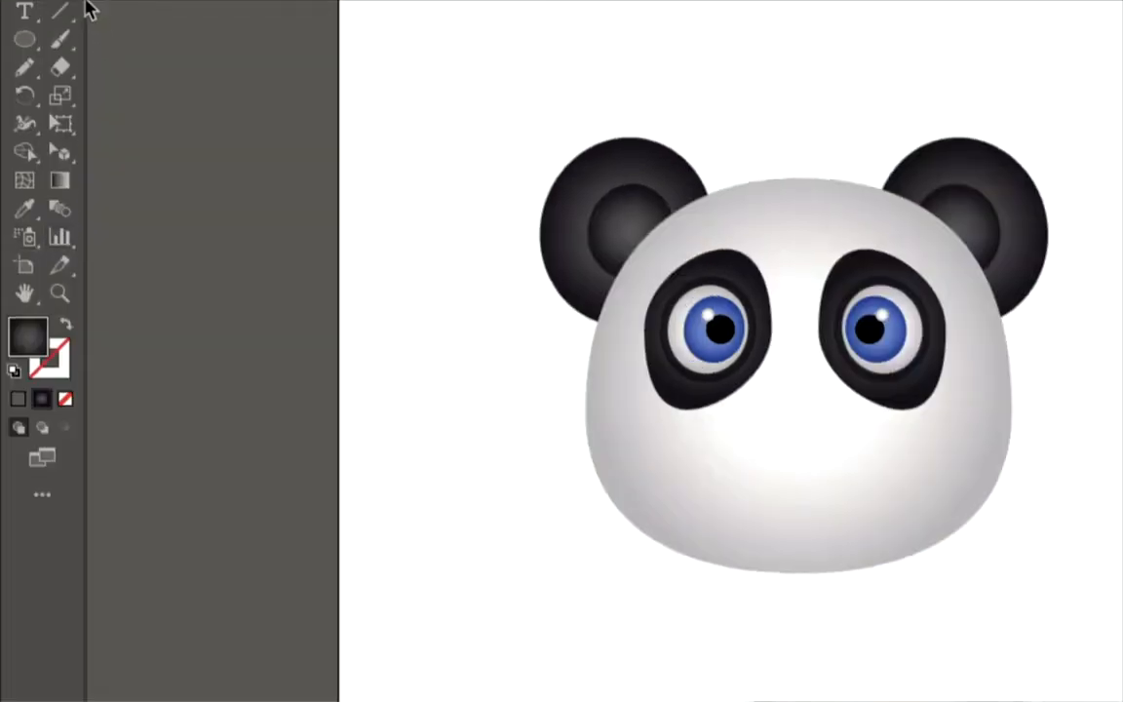
# Step: Draw a flat dark-gradient ellipse for the nose between the bottoms of the eye patches, and nudge it six steps left and one up
pyautogui.click(24, 103)
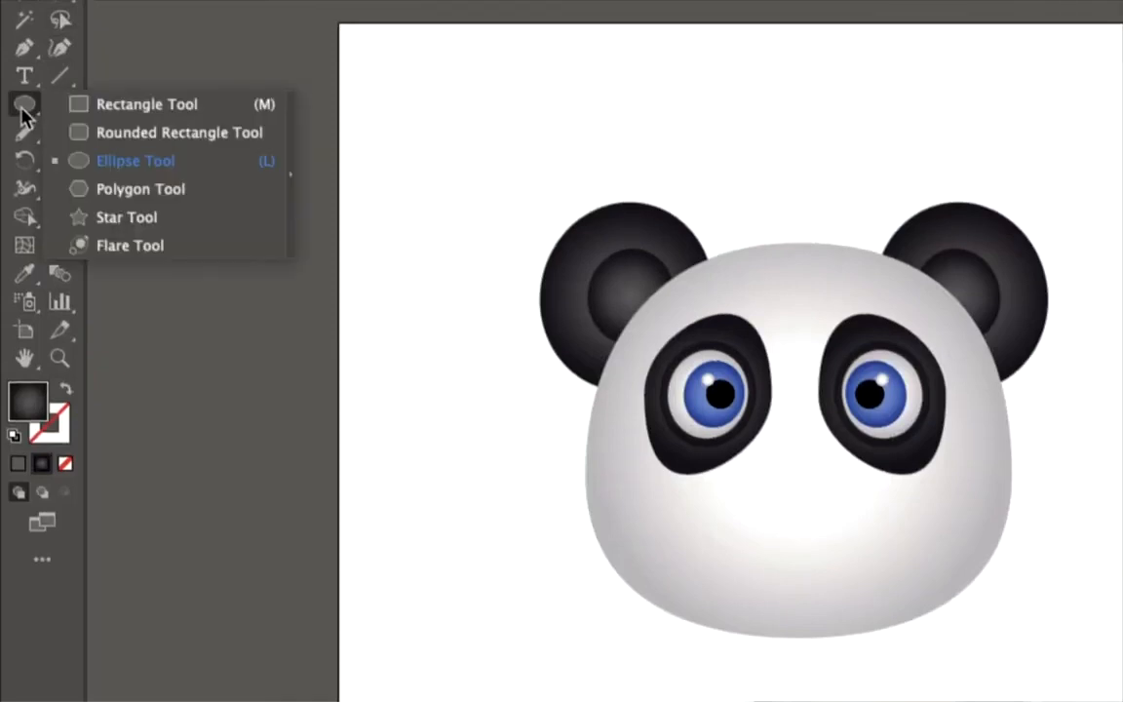
pyautogui.click(117, 164)
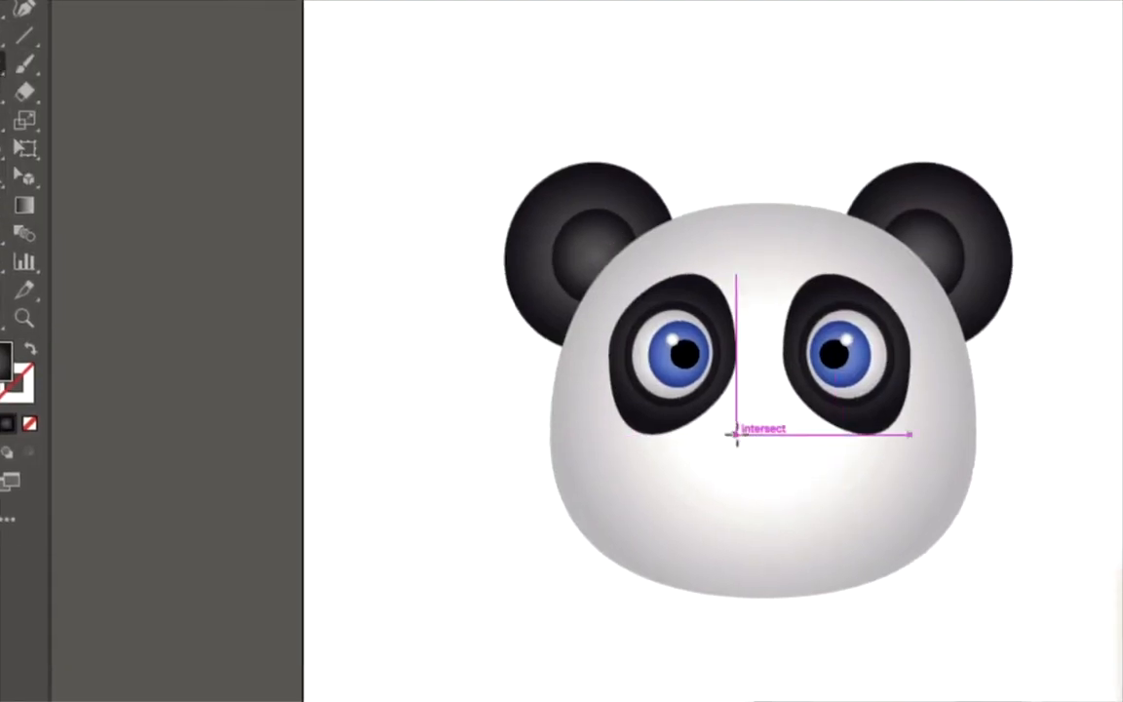
pyautogui.moveTo(735, 434); pyautogui.dragTo(819, 455)
pyautogui.press('Left')
pyautogui.press('Left')
pyautogui.press('Left')
pyautogui.press('Left')
pyautogui.press('Left')
pyautogui.press('Left')
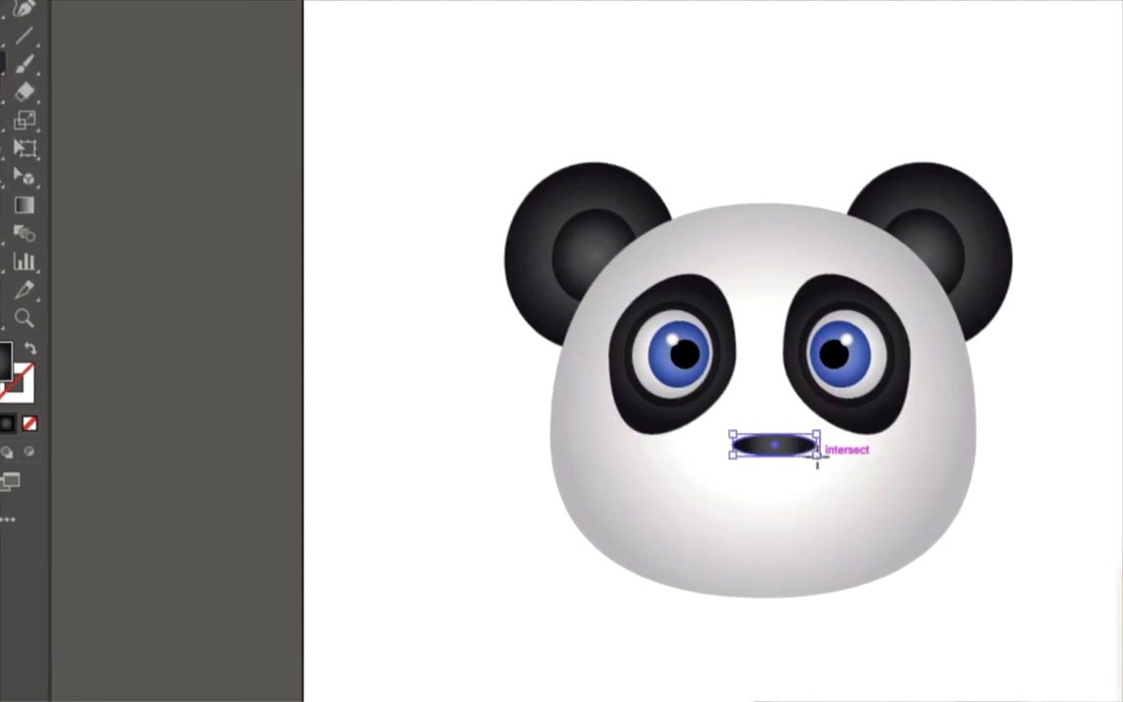
pyautogui.press('Up')
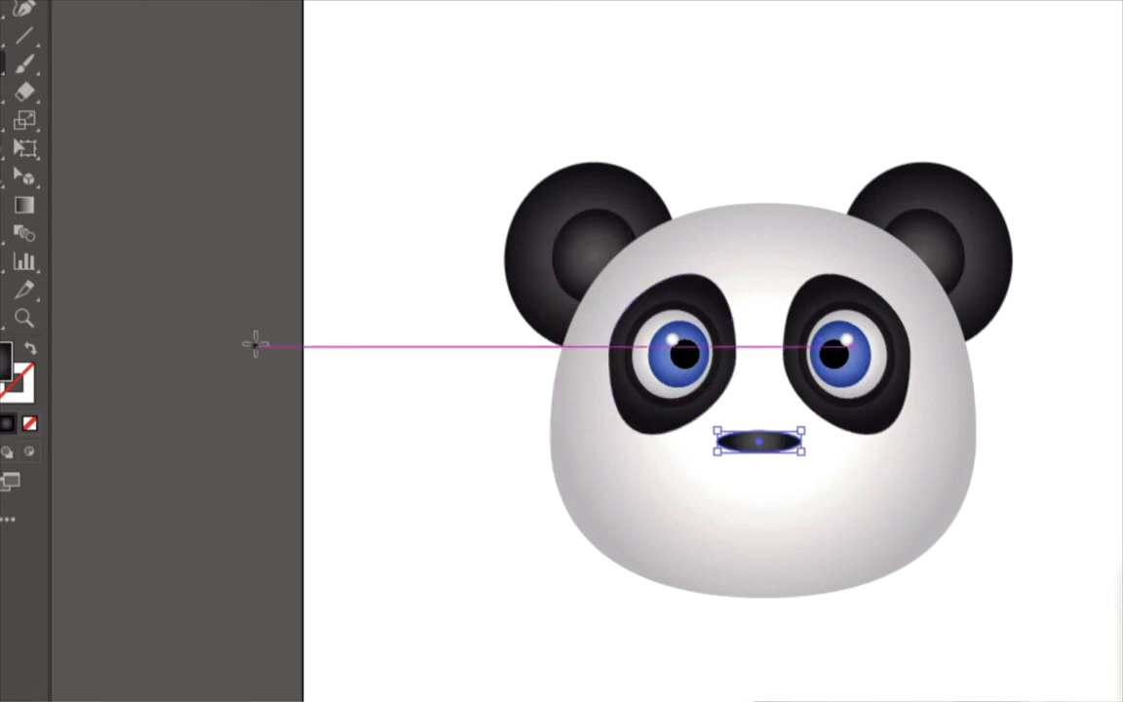
pyautogui.press('a')
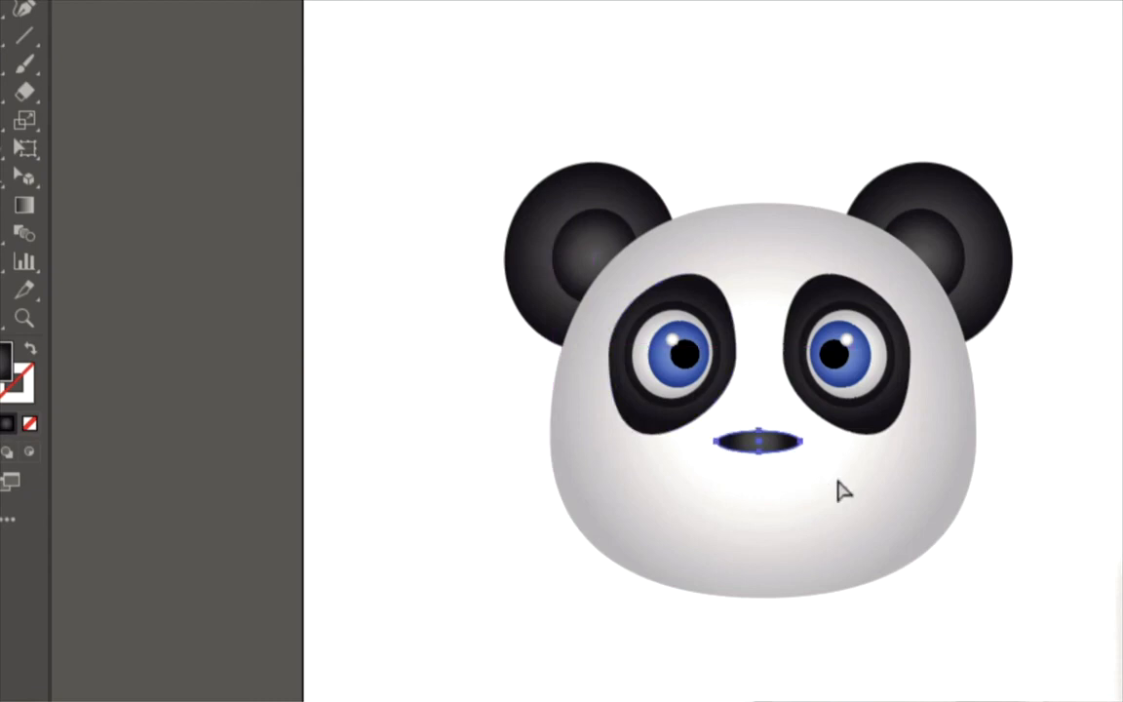